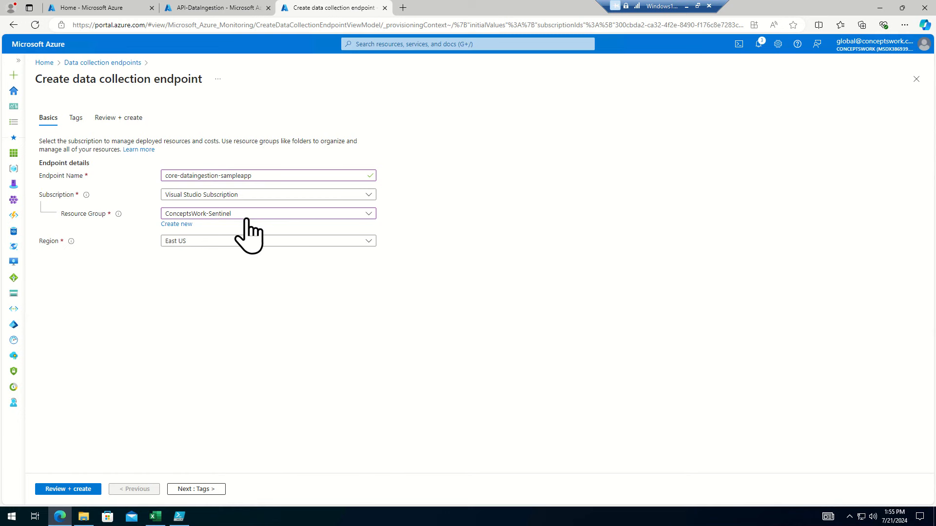
Set the endpoint's region to Central India, leave the tags empty and create the data collection endpoint.
{"action": "left_click", "coordinate": [224, 241]}
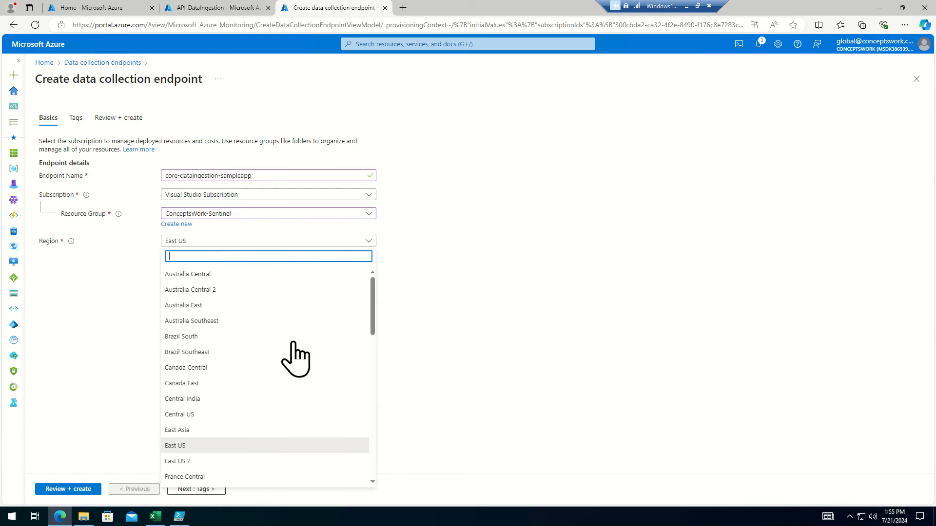
{"action": "type", "text": "cent"}
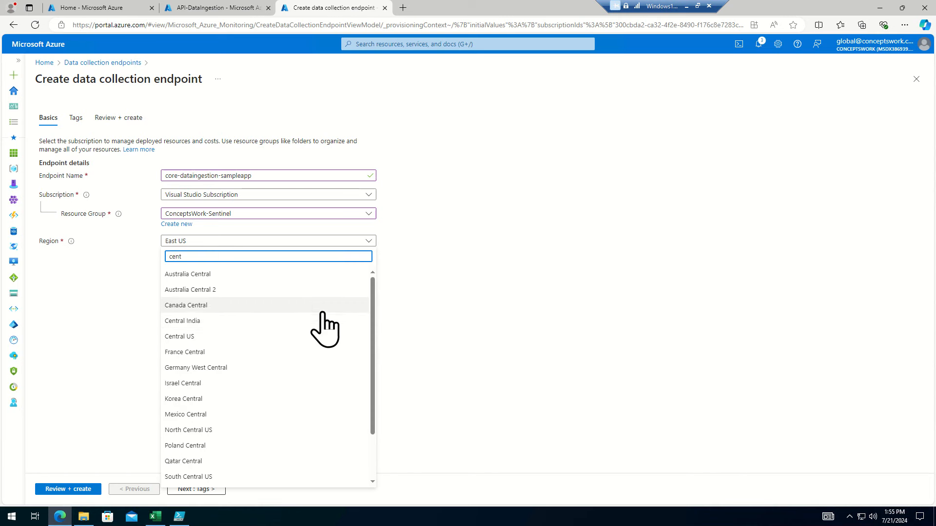
{"action": "left_click", "coordinate": [190, 321]}
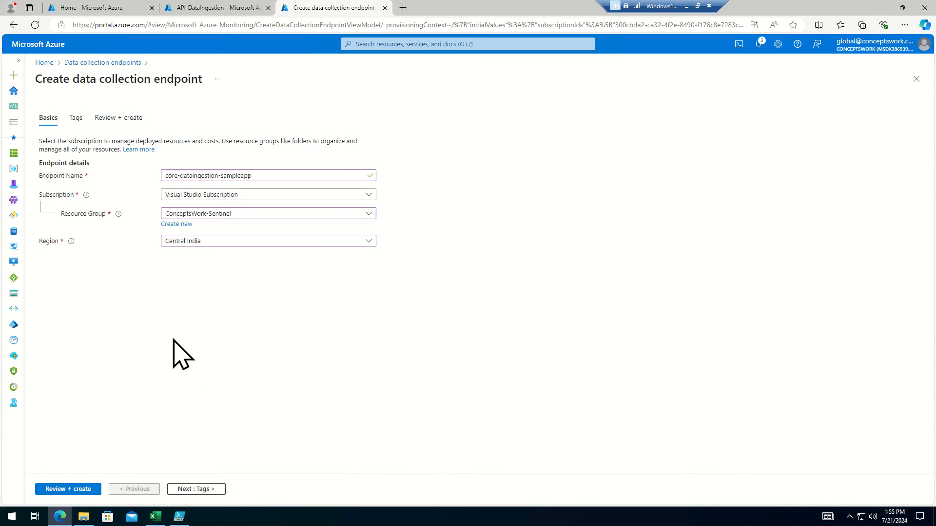
{"action": "left_click", "coordinate": [179, 489]}
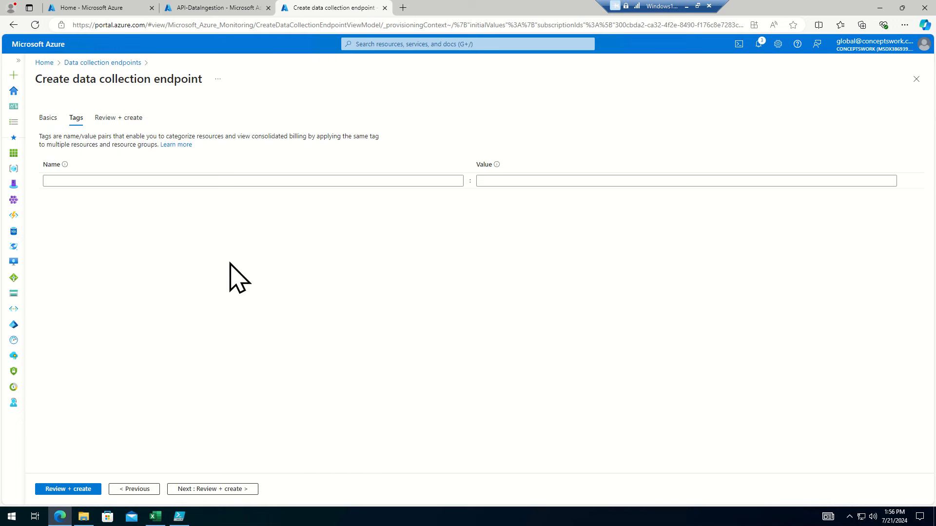
{"action": "left_click", "coordinate": [207, 489]}
{"action": "left_click", "coordinate": [48, 489]}
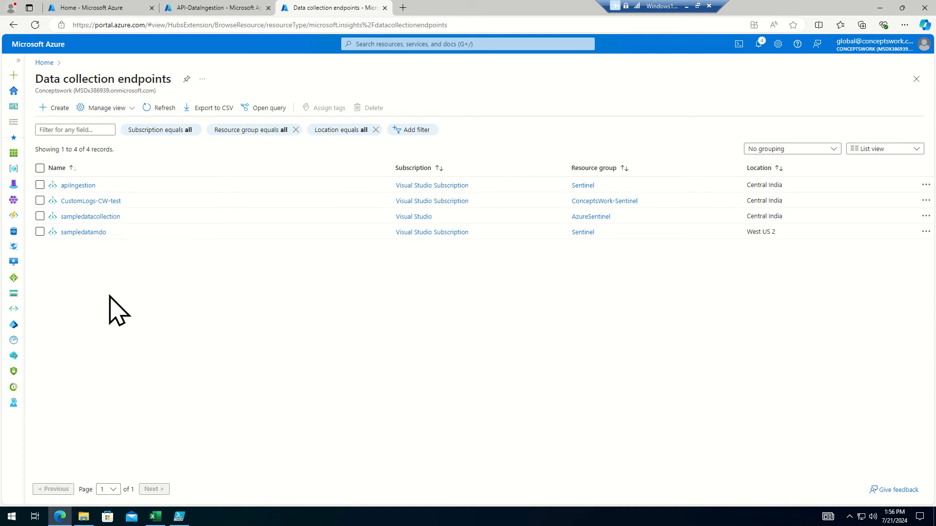
Open the overview of the core-dataingestion-sampleapp endpoint and collapse the endpoint list beside it.
{"action": "mouse_move", "coordinate": [13, 293]}
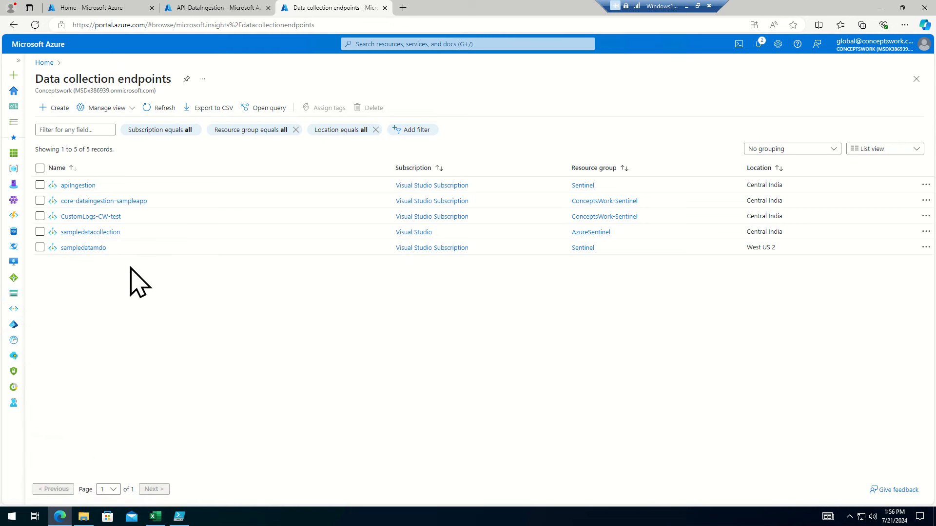
{"action": "left_click", "coordinate": [119, 203]}
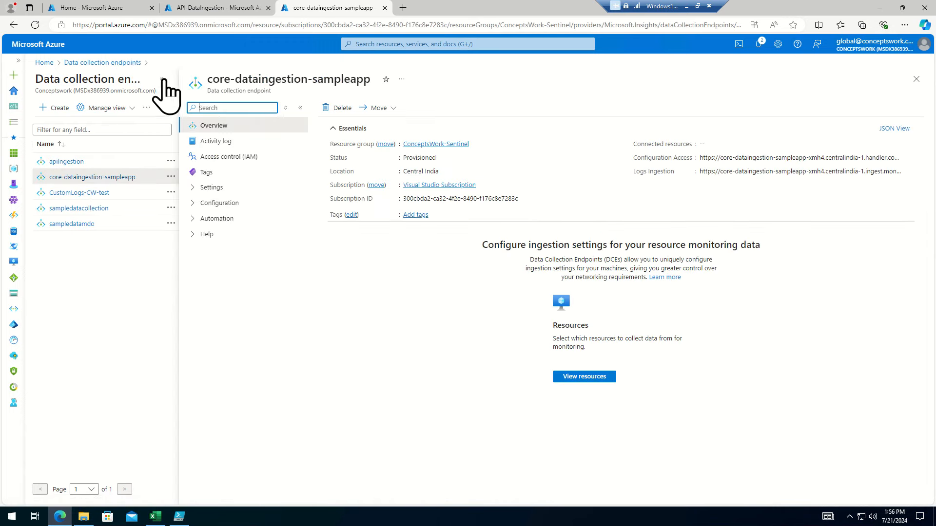
{"action": "left_click", "coordinate": [164, 80]}
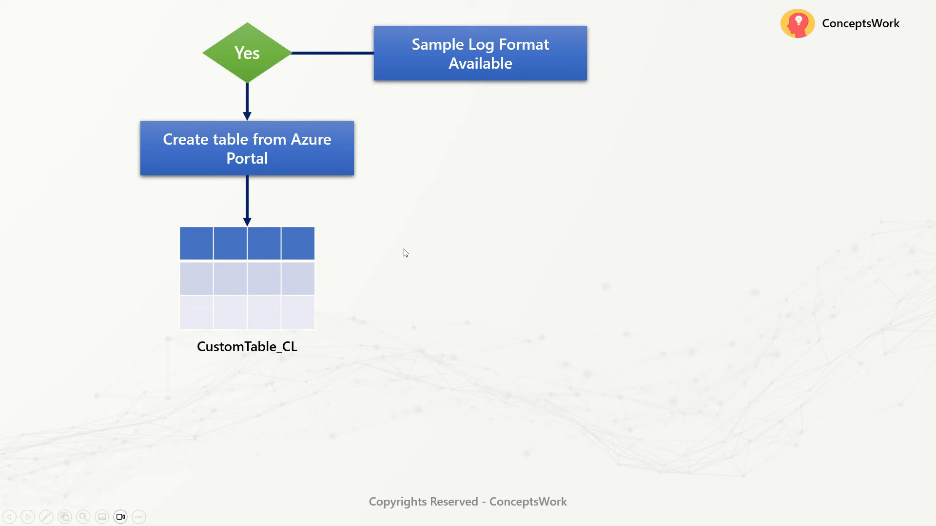
{"action": "key", "text": "Right"}
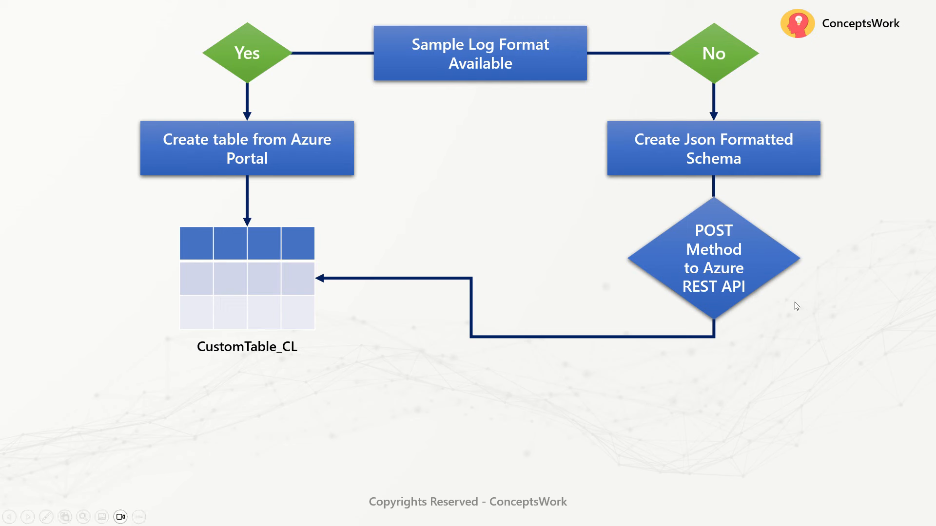
{"action": "key", "text": "Right"}
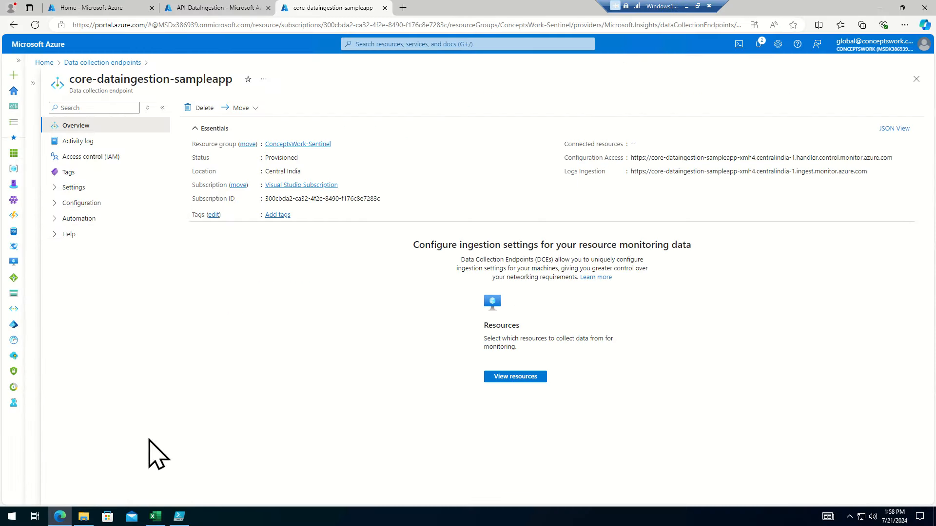
Examine the columns and rows of the sample log workbook in Excel and return to the Azure portal in Edge.
{"action": "left_click", "coordinate": [157, 518]}
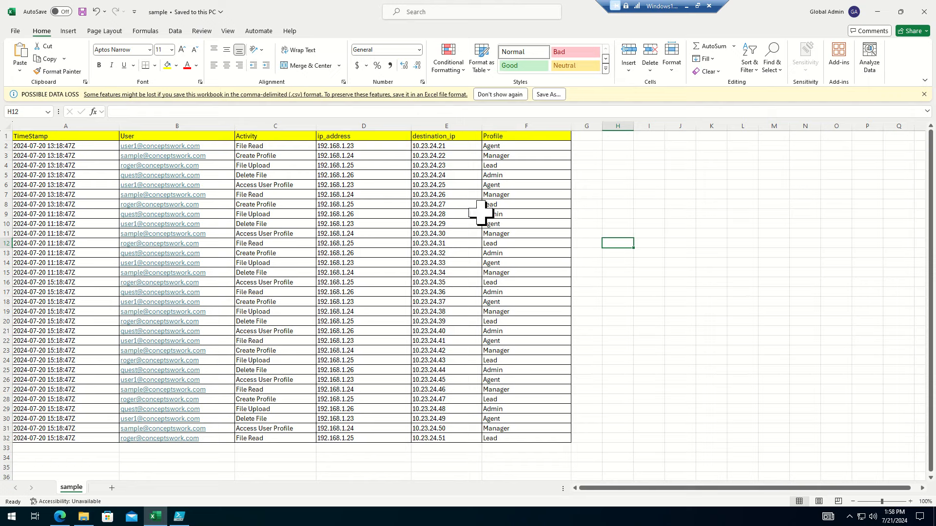
{"action": "mouse_move", "coordinate": [61, 515]}
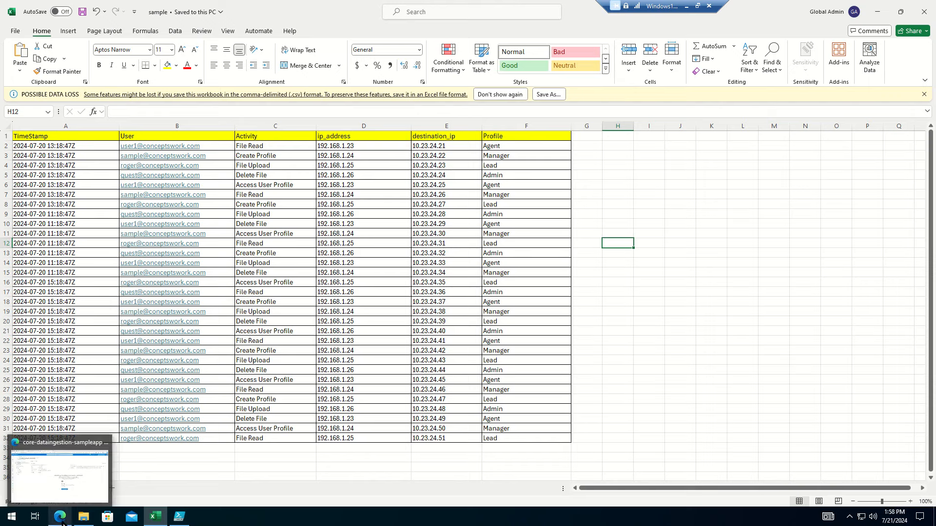
{"action": "left_click", "coordinate": [68, 499]}
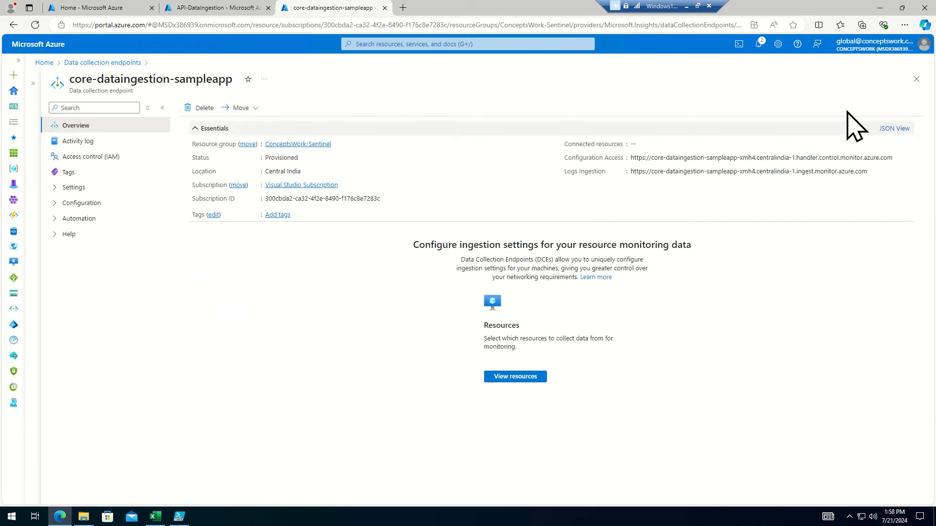
Close the core-dataingestion-sampleapp endpoint and open the portal-wide resource search.
{"action": "left_click", "coordinate": [916, 78]}
{"action": "left_click", "coordinate": [413, 43]}
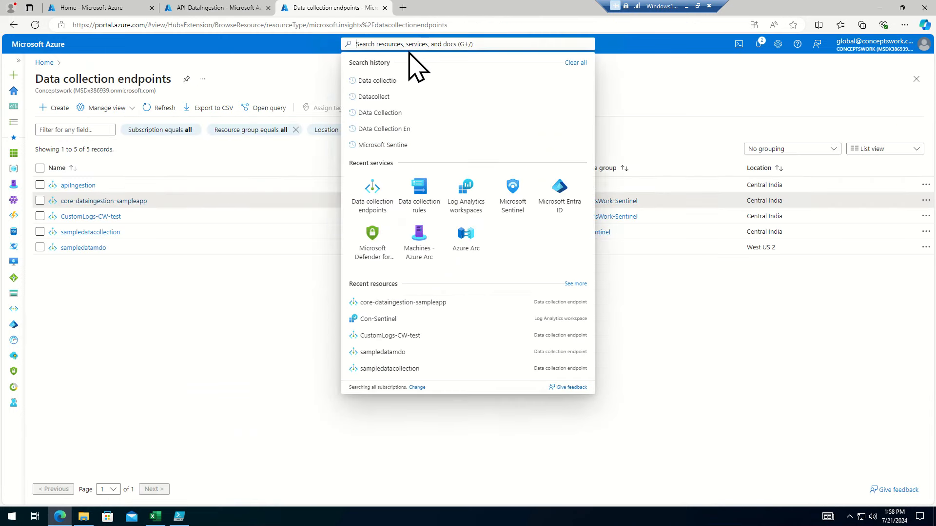
{"action": "type", "text": "AZure log"}
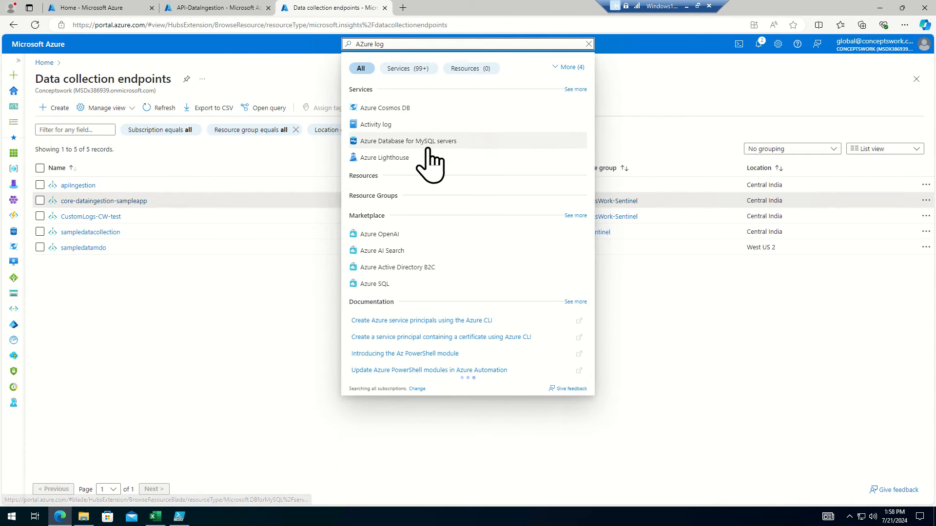
{"action": "type", "text": " ana"}
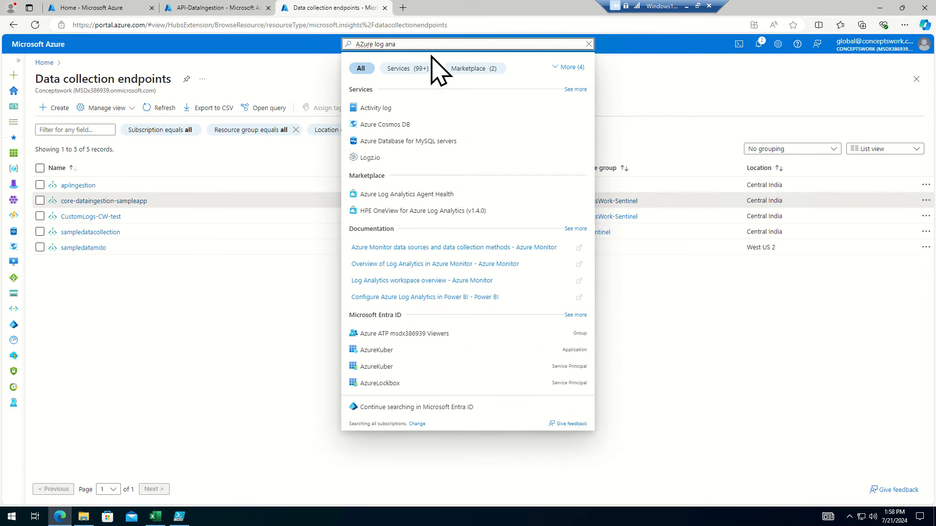
{"action": "key", "text": "BackSpace"}
{"action": "key", "text": "BackSpace"}
{"action": "key", "text": "BackSpace"}
{"action": "key", "text": "BackSpace"}
{"action": "key", "text": "BackSpace"}
{"action": "key", "text": "BackSpace"}
{"action": "key", "text": "BackSpace"}
{"action": "key", "text": "BackSpace"}
{"action": "key", "text": "BackSpace"}
{"action": "key", "text": "BackSpace"}
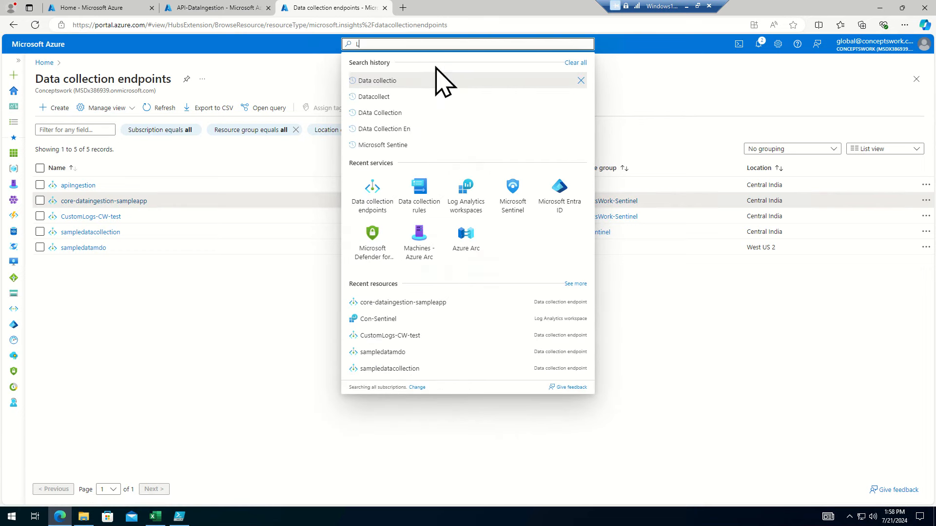
Search for "Log Ana", go to Log Analytics workspaces and open the Con-Sentinel workspace with the workspace list collapsed.
{"action": "type", "text": "Log Ana"}
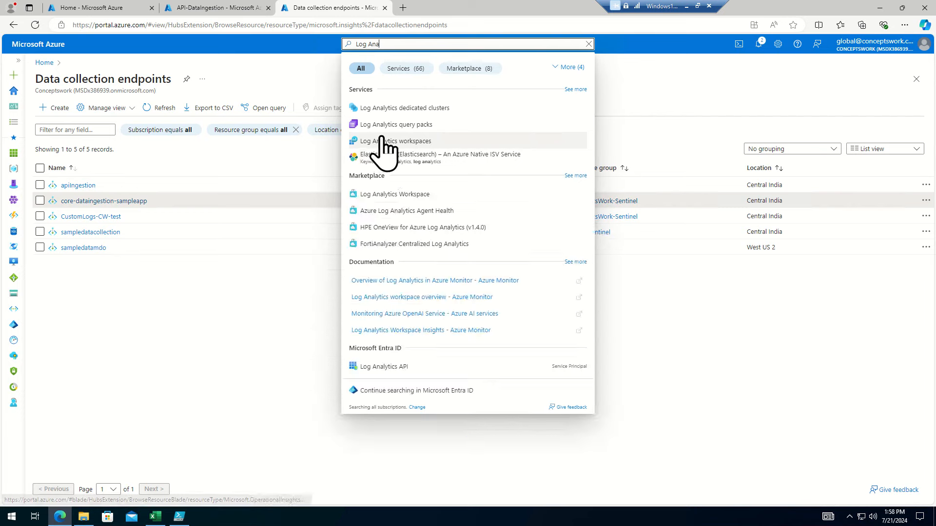
{"action": "left_click", "coordinate": [408, 147]}
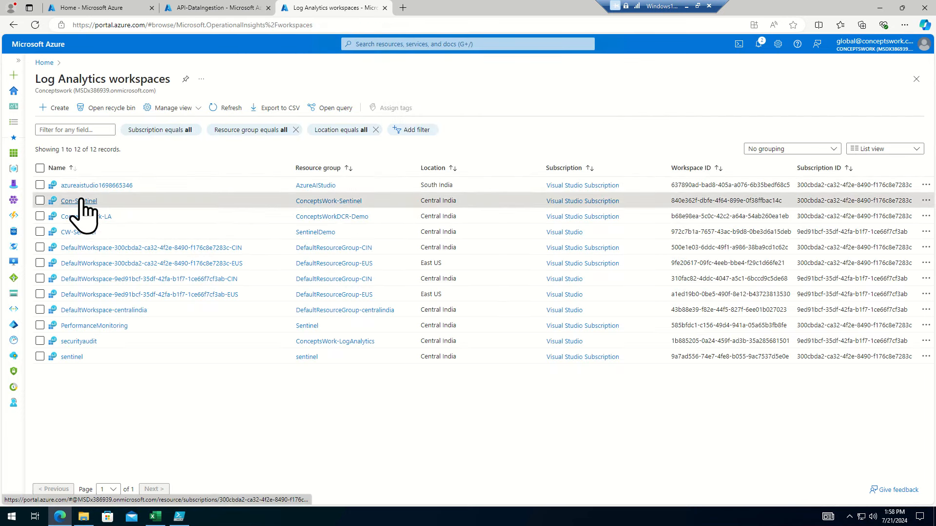
{"action": "left_click", "coordinate": [77, 202]}
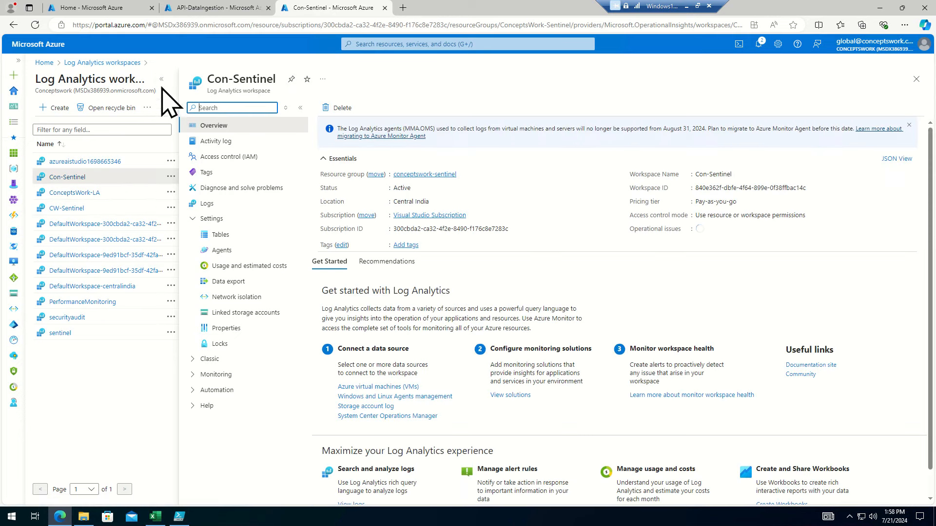
{"action": "left_click", "coordinate": [161, 79]}
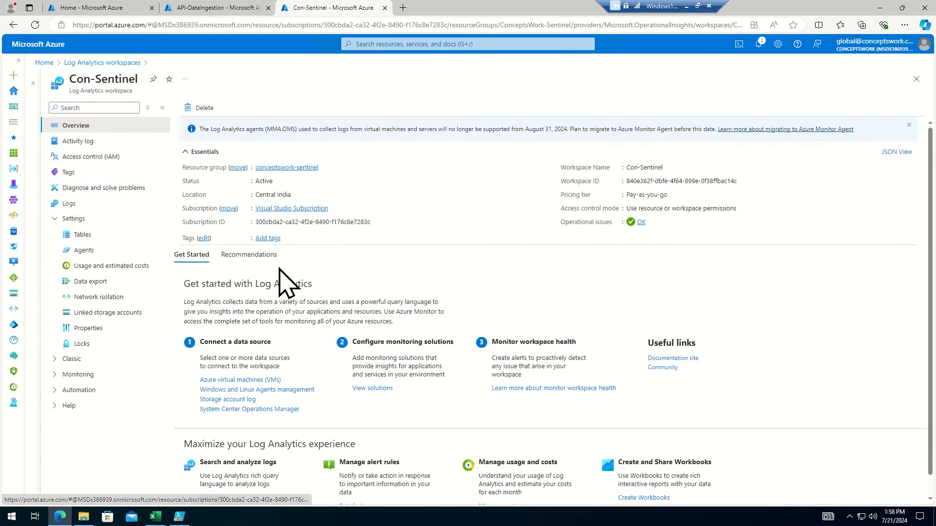
Open the Con-Sentinel workspace's tables and start creating a new DCR-based custom log.
{"action": "left_click", "coordinate": [90, 236]}
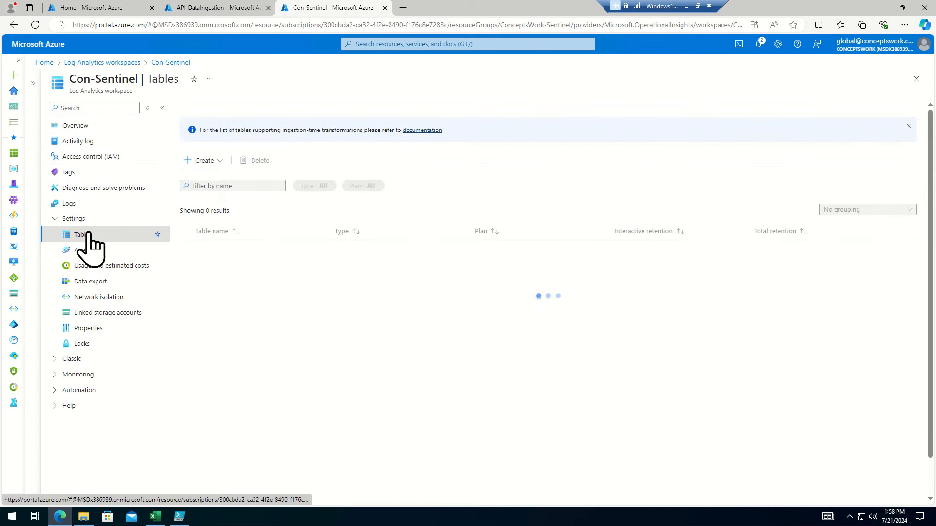
{"action": "left_click", "coordinate": [200, 160]}
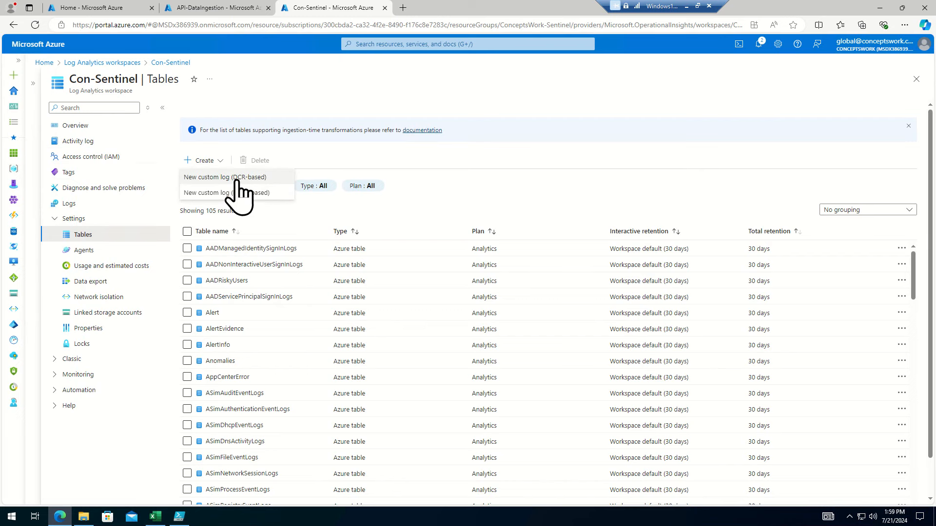
{"action": "left_click", "coordinate": [236, 179]}
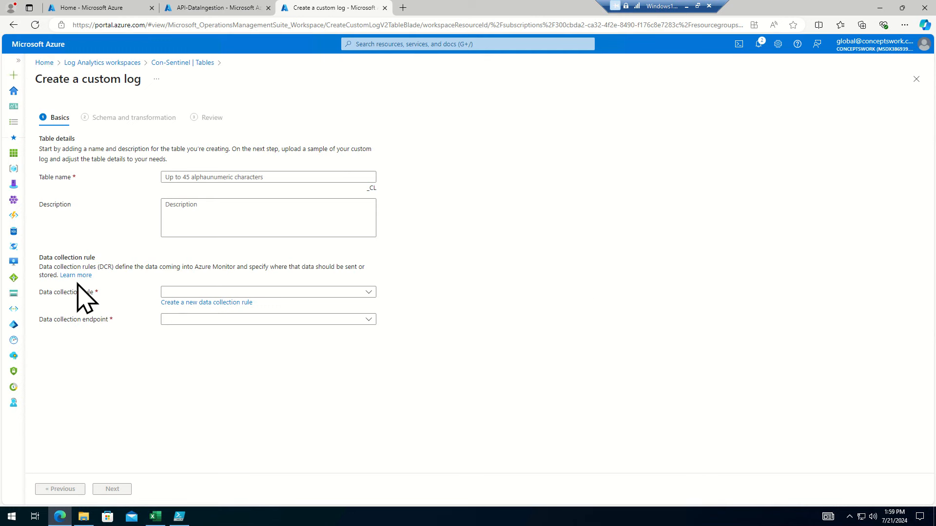
Name the custom table coresampleapidata and enter the description "This table is created for custom data ingestion.".
{"action": "left_click", "coordinate": [188, 177]}
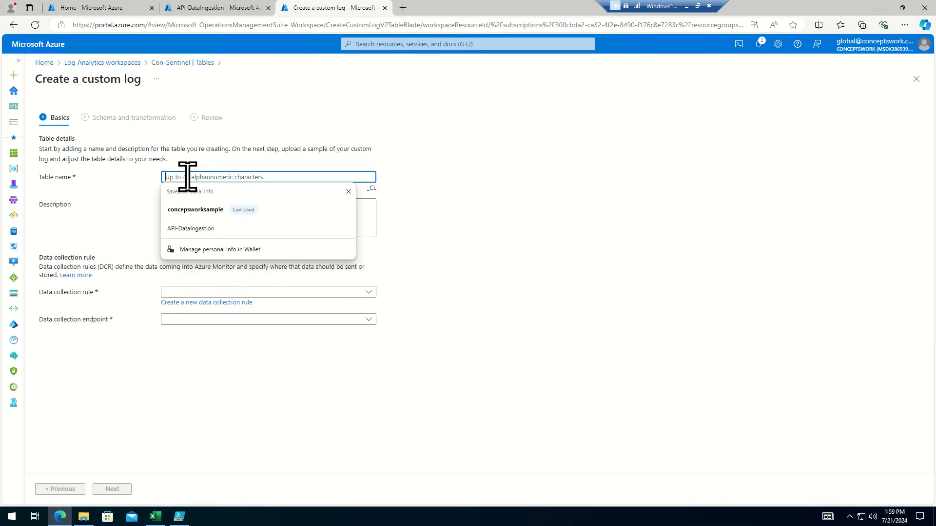
{"action": "type", "text": "core"}
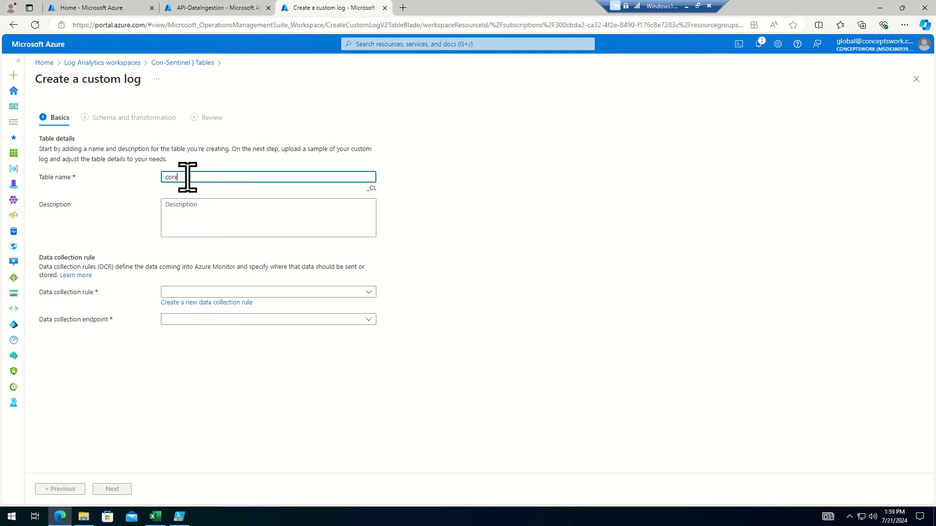
{"action": "type", "text": "-sampleapi-data"}
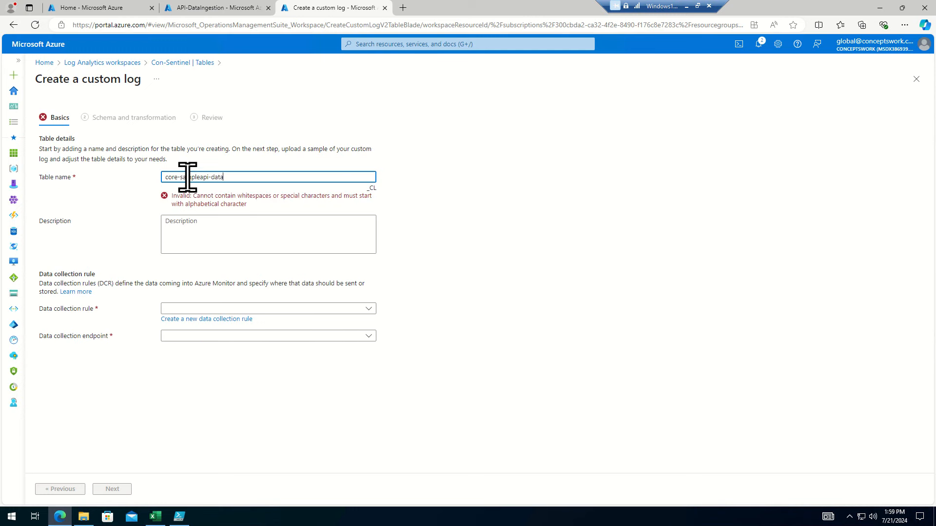
{"action": "left_click", "coordinate": [180, 177]}
{"action": "key", "text": "BackSpace"}
{"action": "key", "text": "BackSpace"}
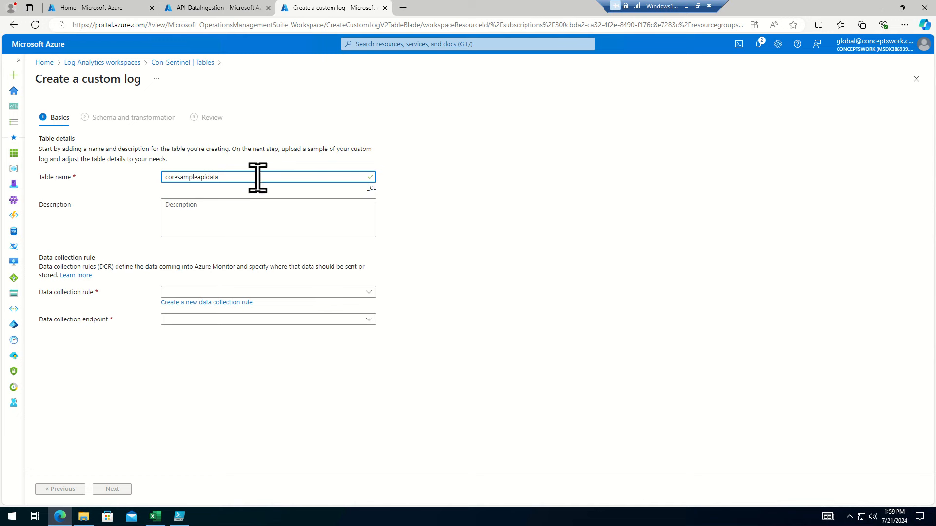
{"action": "left_click_drag", "start_coordinate": [275, 178], "coordinate": [93, 182]}
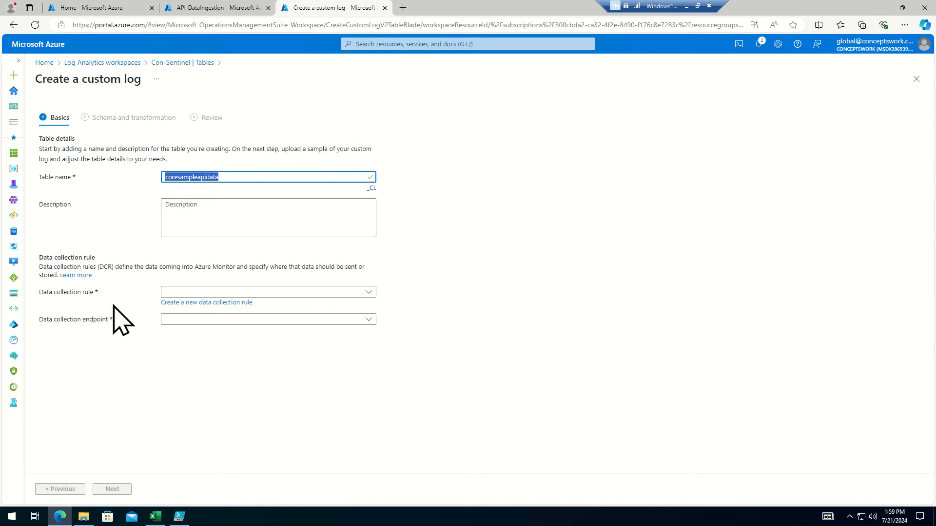
{"action": "left_click", "coordinate": [207, 213]}
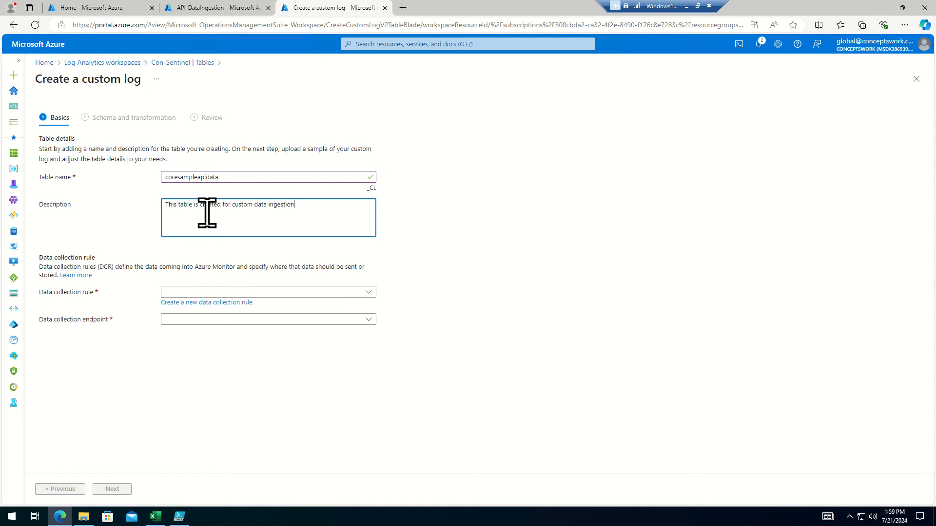
{"action": "left_click", "coordinate": [295, 393]}
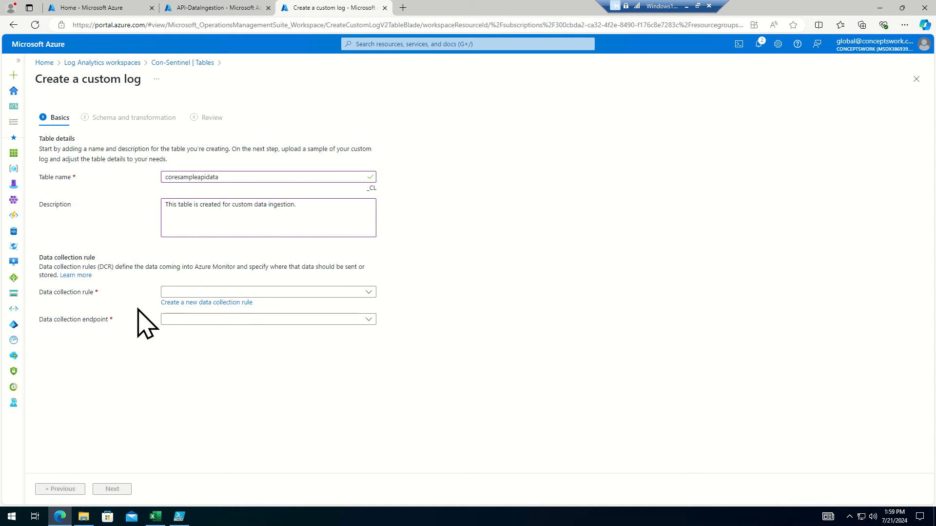
Create a new data collection rule named coredatacollectionrule for the custom log, keeping the Visual Studio Subscription and ConceptsWork-Sentinel resource group.
{"action": "left_click", "coordinate": [189, 302]}
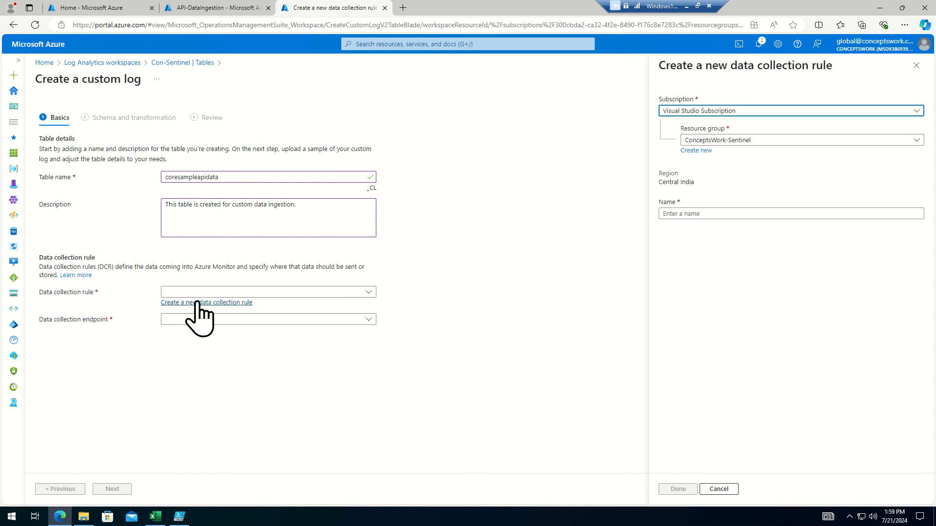
{"action": "left_click", "coordinate": [706, 210]}
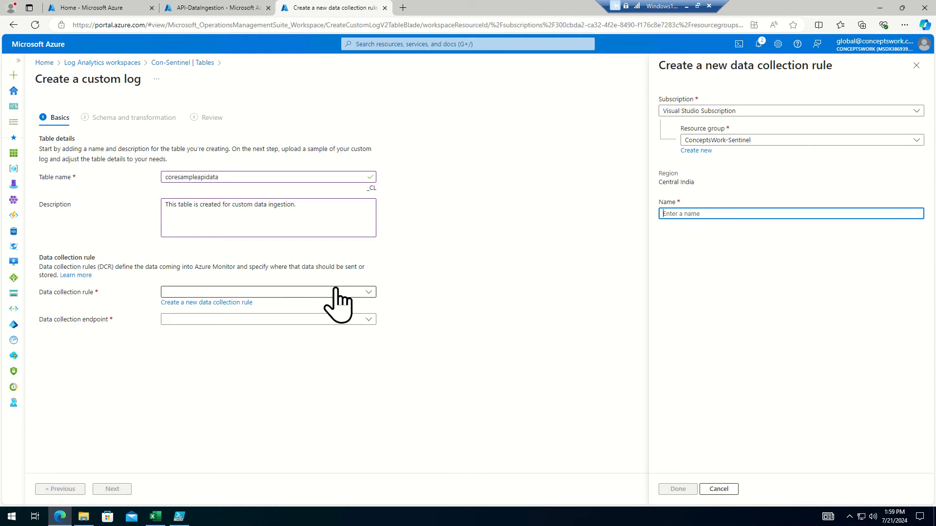
{"action": "type", "text": "coredatacollectionrule"}
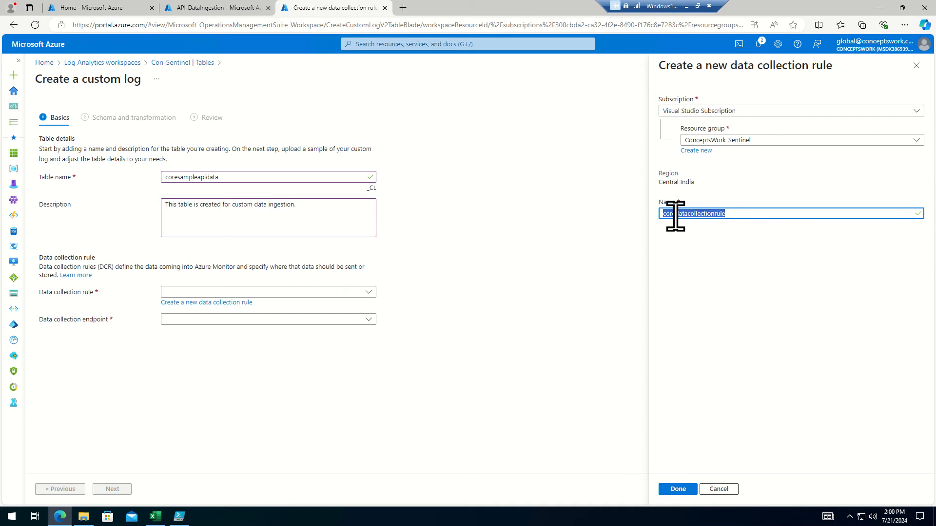
{"action": "left_click_drag", "start_coordinate": [675, 216], "coordinate": [627, 229]}
{"action": "left_click", "coordinate": [487, 324]}
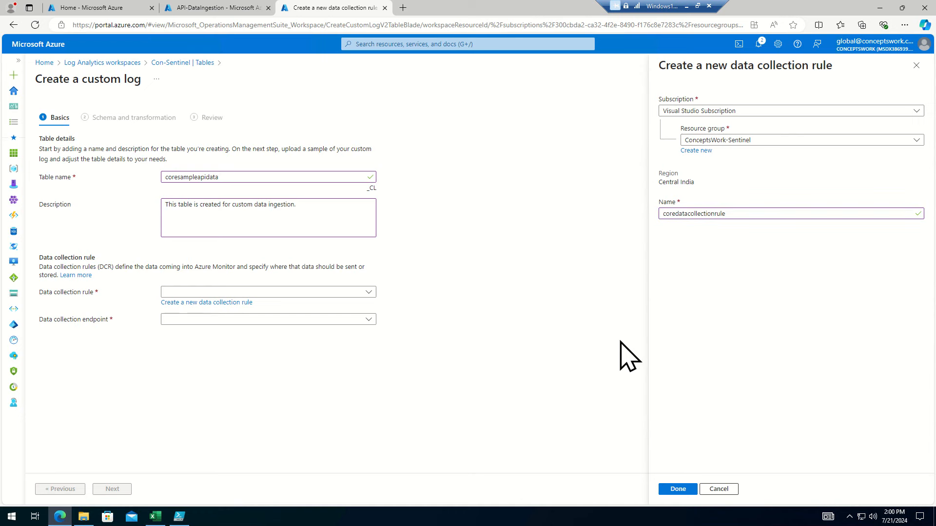
{"action": "double_click", "coordinate": [252, 178]}
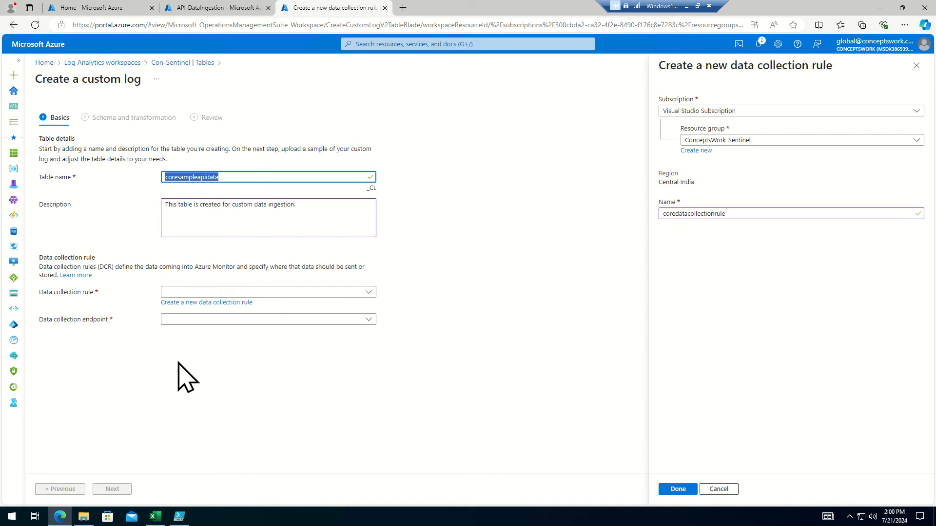
{"action": "left_click", "coordinate": [658, 299]}
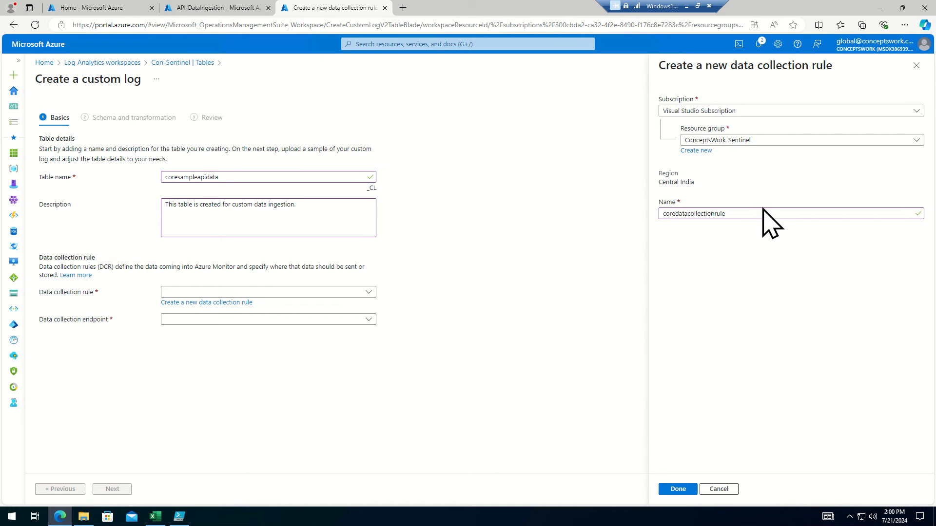
{"action": "left_click", "coordinate": [678, 489]}
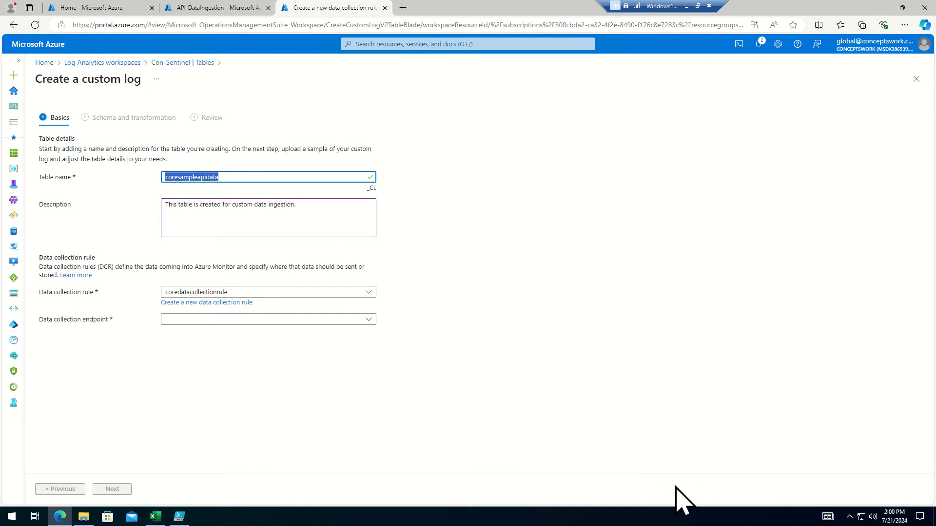
Select core-dataingestion-sampleapp as the data collection endpoint and proceed to the schema and transformation stage.
{"action": "left_click", "coordinate": [200, 321]}
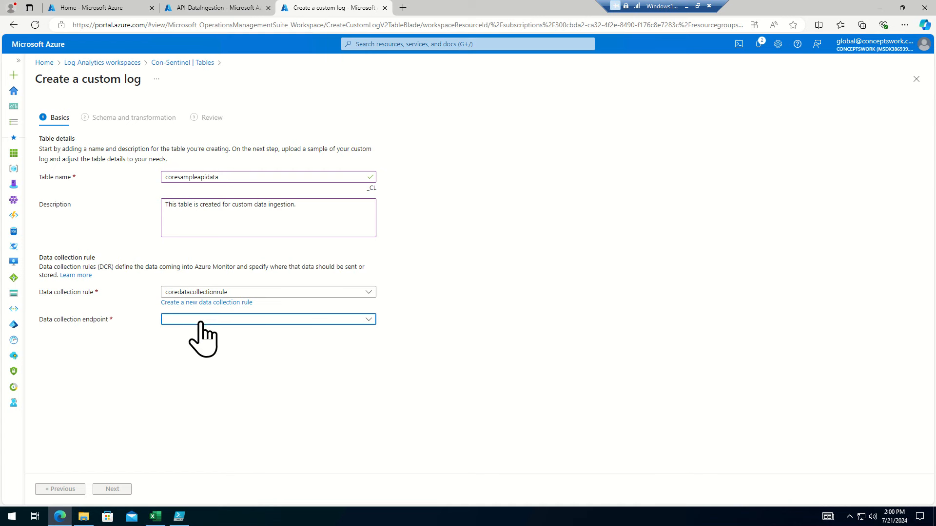
{"action": "left_click", "coordinate": [280, 349]}
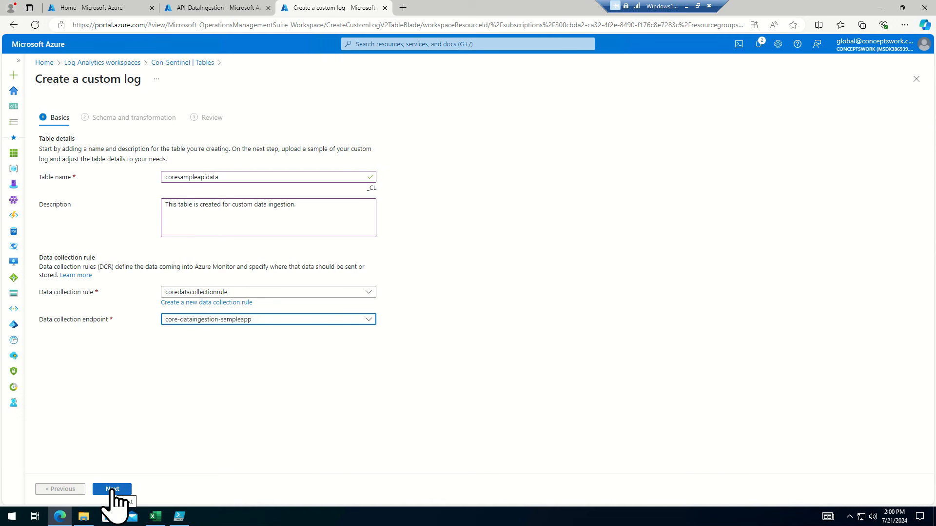
{"action": "left_click", "coordinate": [113, 490]}
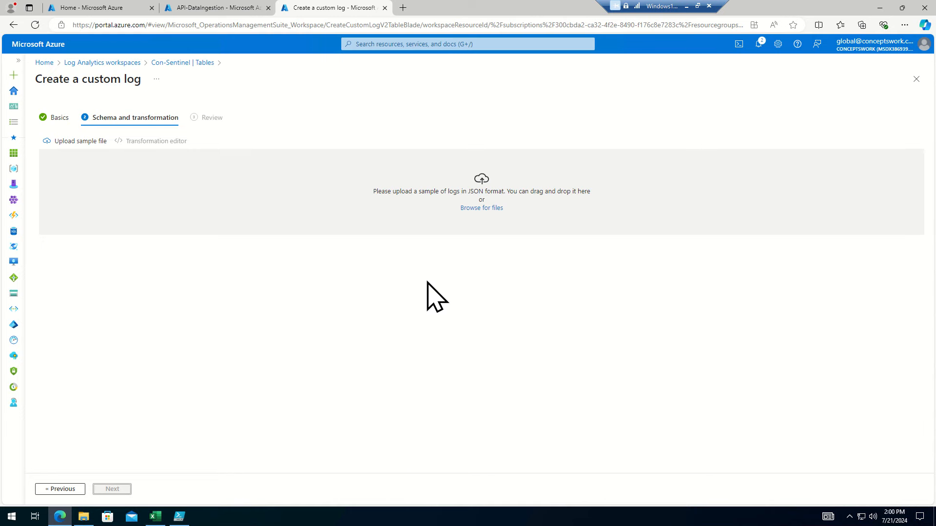
Switch to Windows PowerShell ISE and run the script line that imports C:\Users\admin\Downloads\sample.csv into $data.
{"action": "key", "text": "alt+Tab"}
{"action": "key", "text": "Tab"}
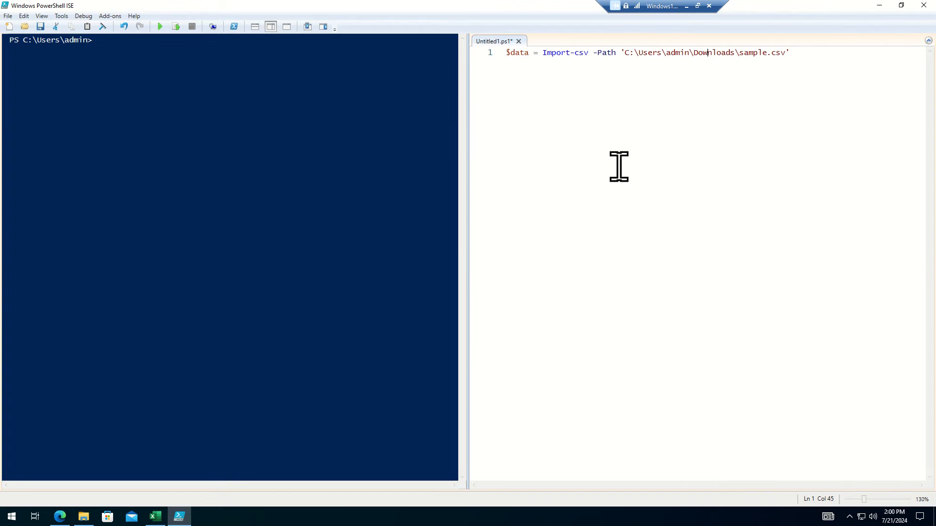
{"action": "left_click_drag", "start_coordinate": [825, 73], "coordinate": [378, 58]}
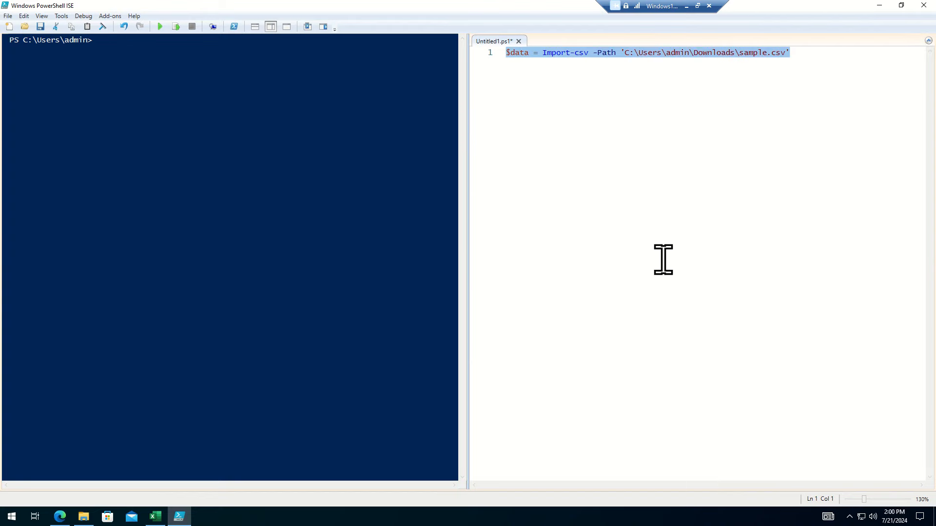
{"action": "key", "text": "alt+Tab"}
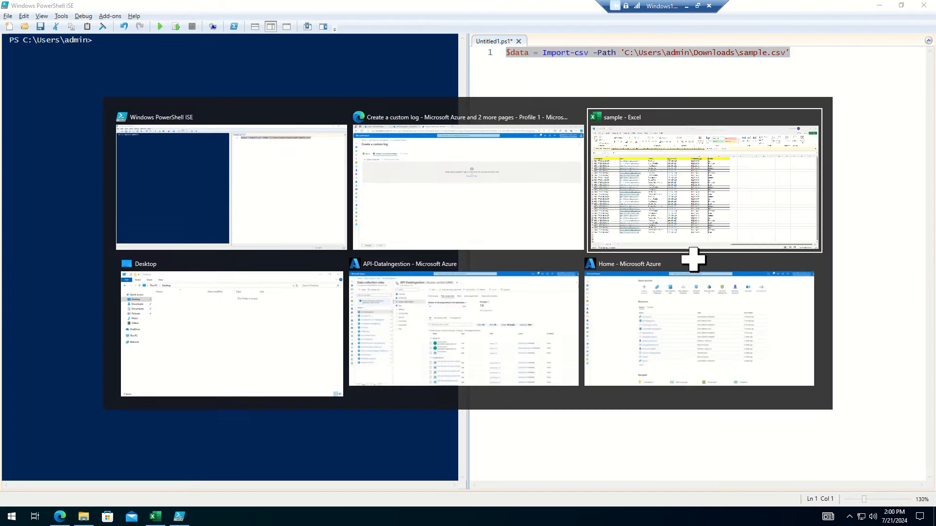
{"action": "key", "text": "alt+Tab"}
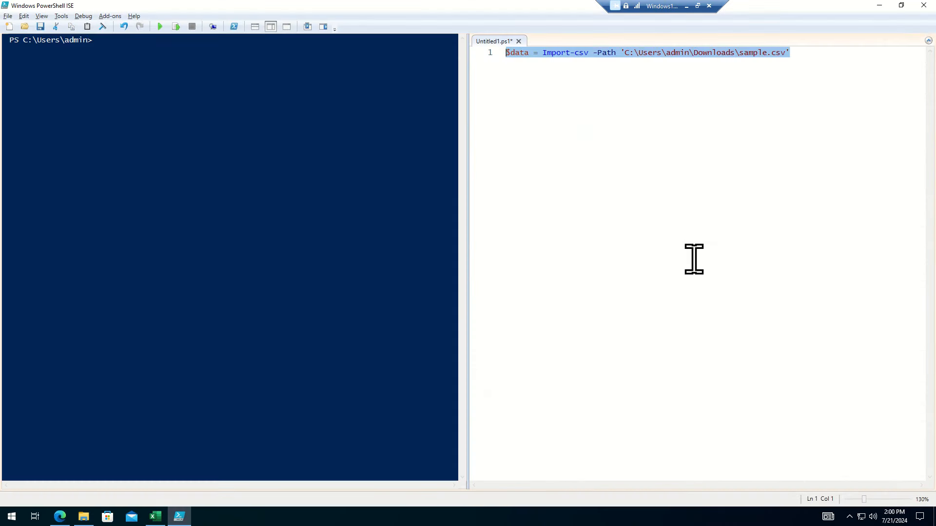
{"action": "left_click", "coordinate": [159, 26]}
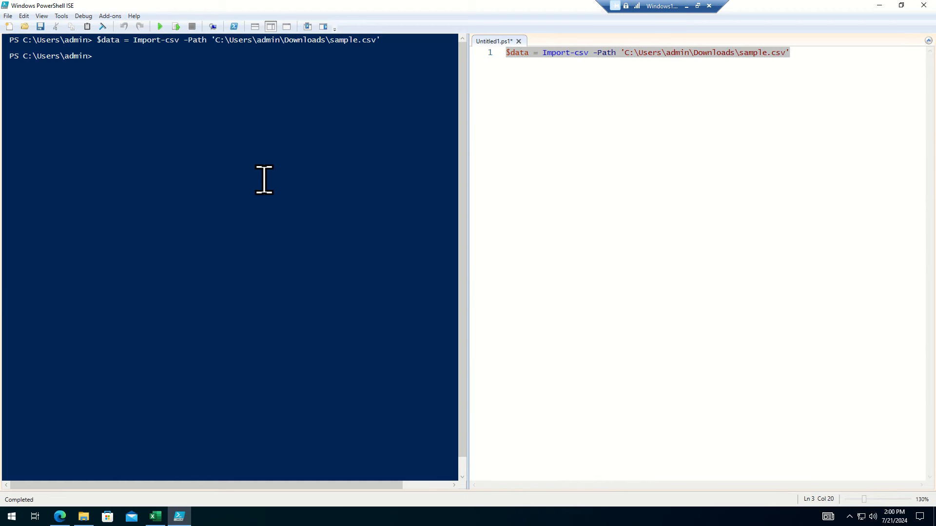
Output the contents of $data in the PowerShell console to inspect the imported records.
{"action": "type", "text": "$data"}
{"action": "key", "text": "BackSpace"}
{"action": "key", "text": "BackSpace"}
{"action": "type", "text": "ata"}
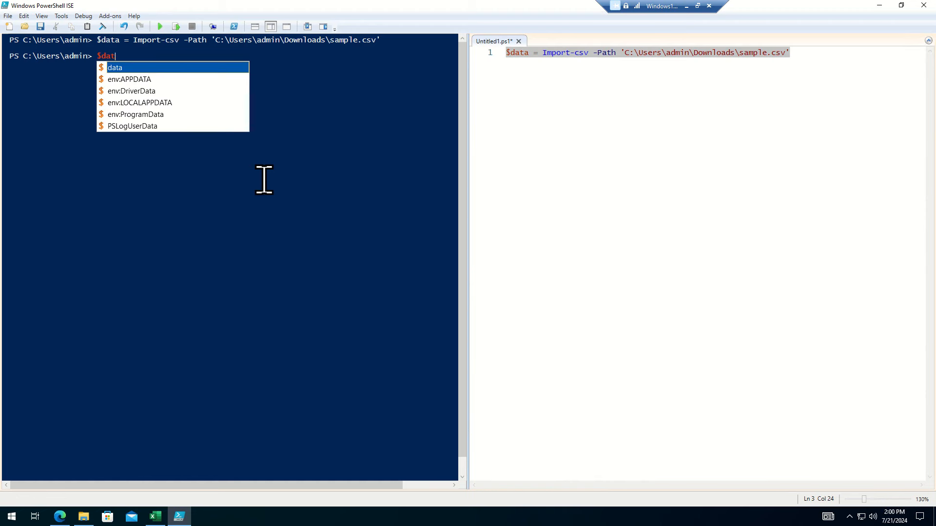
{"action": "key", "text": "Return"}
{"action": "key", "text": "Return"}
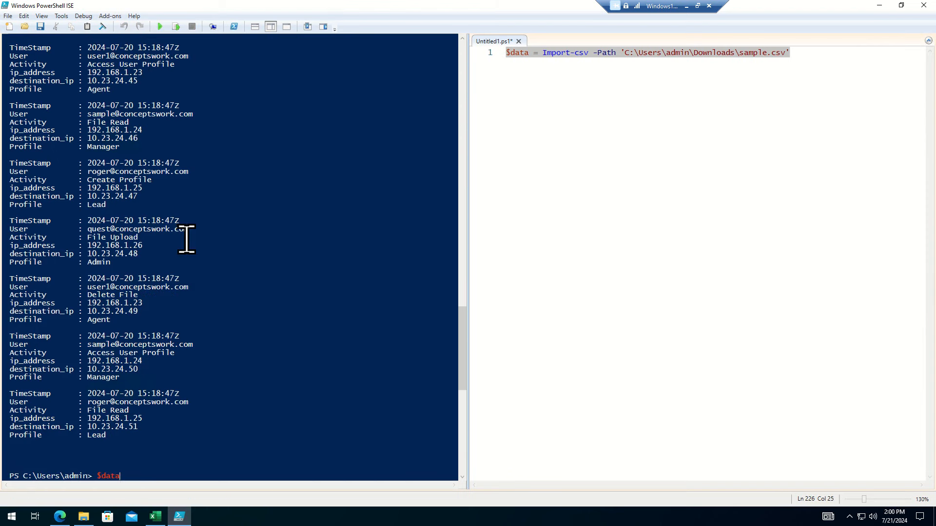
Convert $data to JSON with ConvertTo-Json, then rerun the conversion with its output piped to the clipboard.
{"action": "type", "text": "$data | ConvertTo-Json"}
{"action": "key", "text": "Return"}
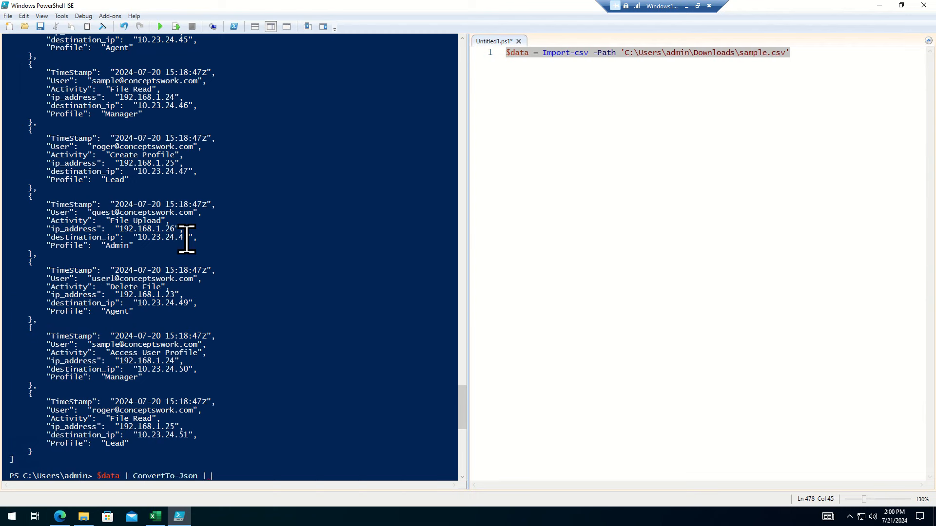
{"action": "type", "text": "ip"}
{"action": "key", "text": "Return"}
Open Notepad, paste the copied JSON into the blank document and highlight the TimeStamp field in the last record.
{"action": "key", "text": "super+r"}
{"action": "key", "text": "BackSpace"}
{"action": "key", "text": "BackSpace"}
{"action": "type", "text": "notepad"}
{"action": "key", "text": "Return"}
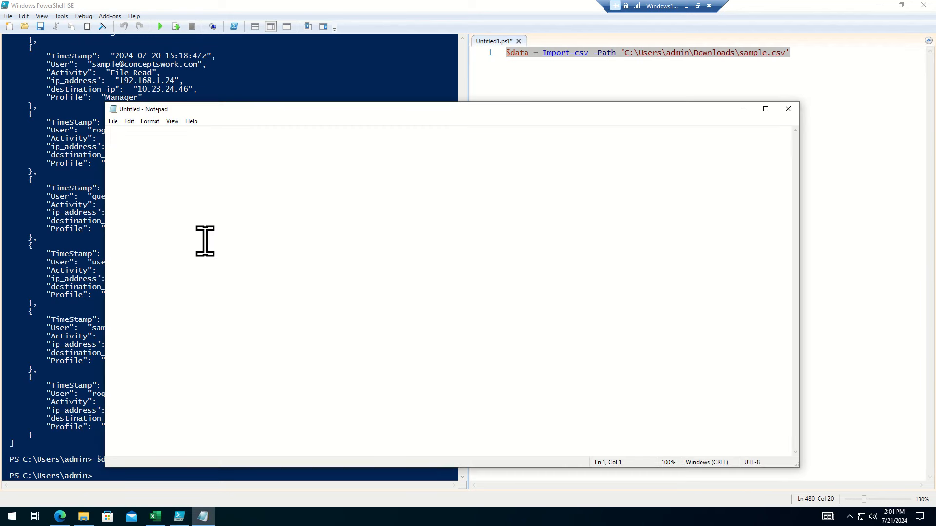
{"action": "key", "text": "ctrl+v"}
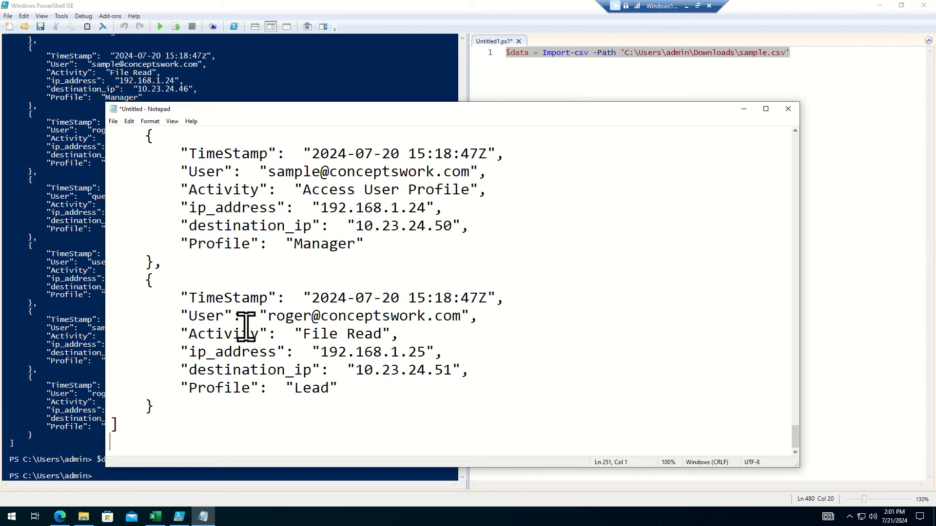
{"action": "left_click", "coordinate": [337, 387]}
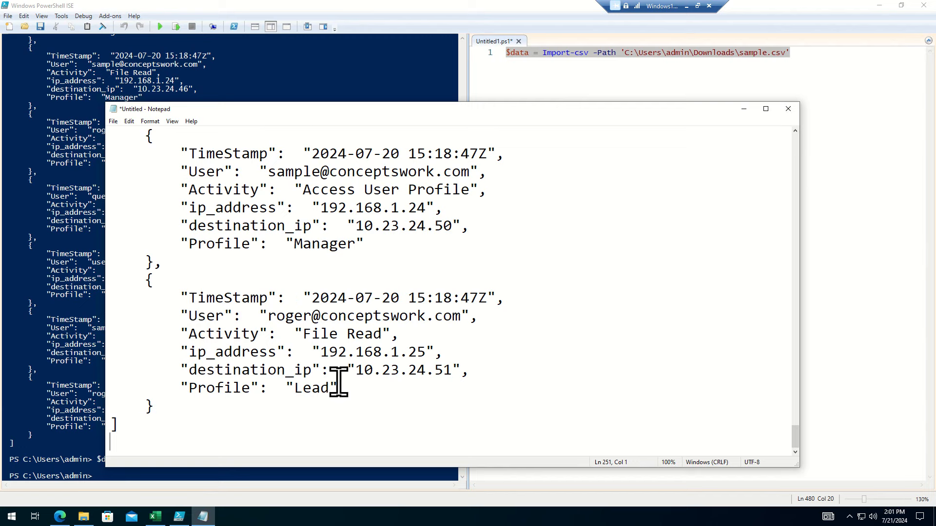
{"action": "double_click", "coordinate": [224, 298]}
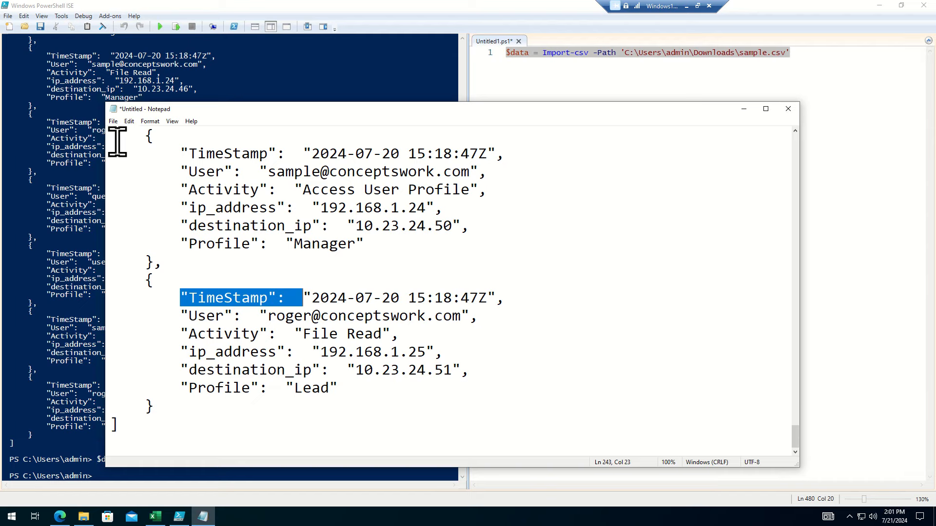
Save the Notepad document to the Desktop as samplejson.json with the file type All Files.
{"action": "left_click", "coordinate": [114, 122]}
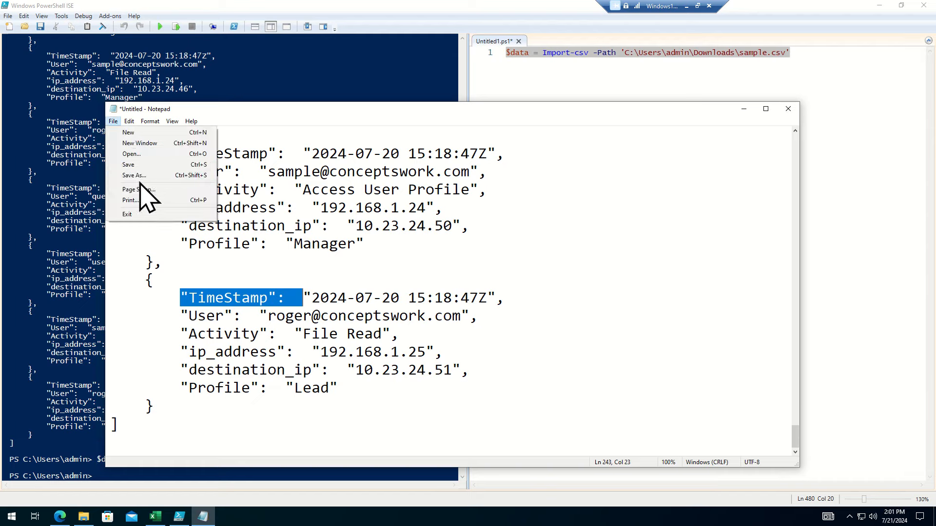
{"action": "left_click", "coordinate": [134, 175]}
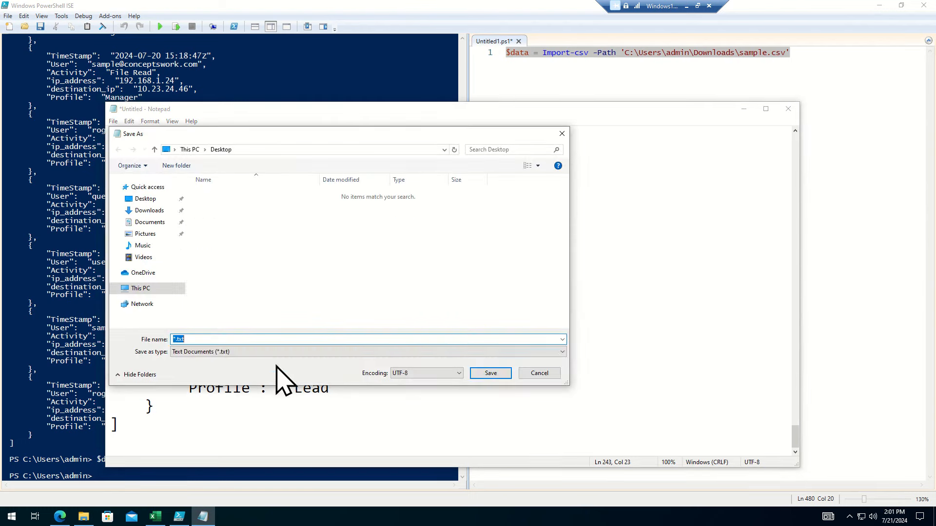
{"action": "left_click", "coordinate": [255, 351]}
{"action": "left_click", "coordinate": [188, 366]}
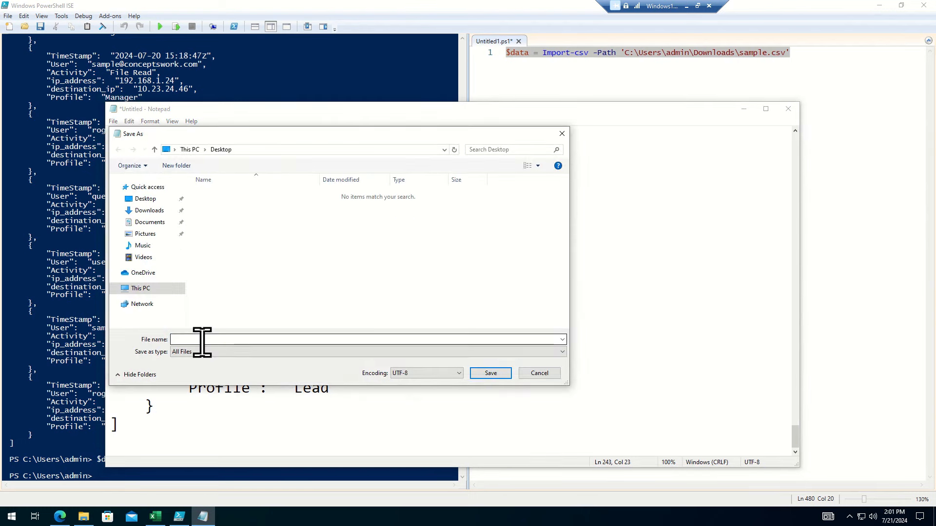
{"action": "left_click", "coordinate": [194, 340]}
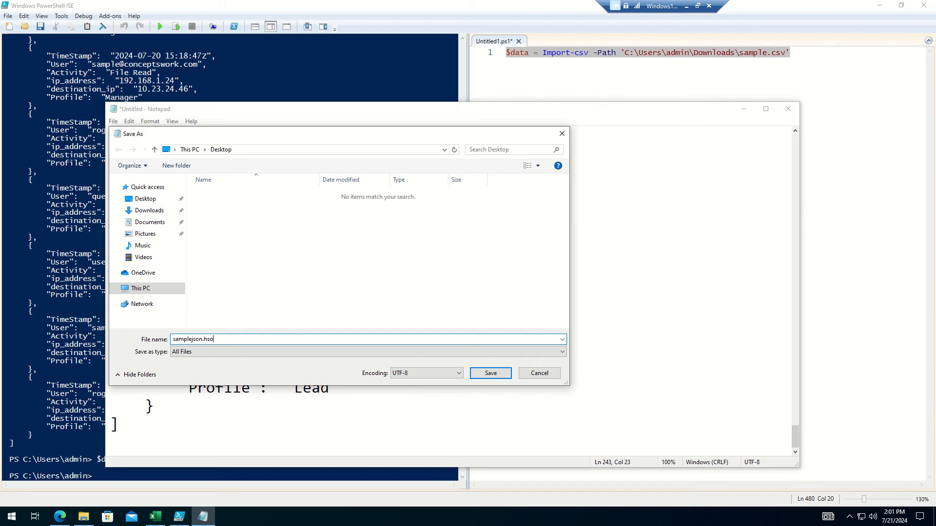
{"action": "type", "text": "samplejson.json"}
{"action": "left_click", "coordinate": [145, 199]}
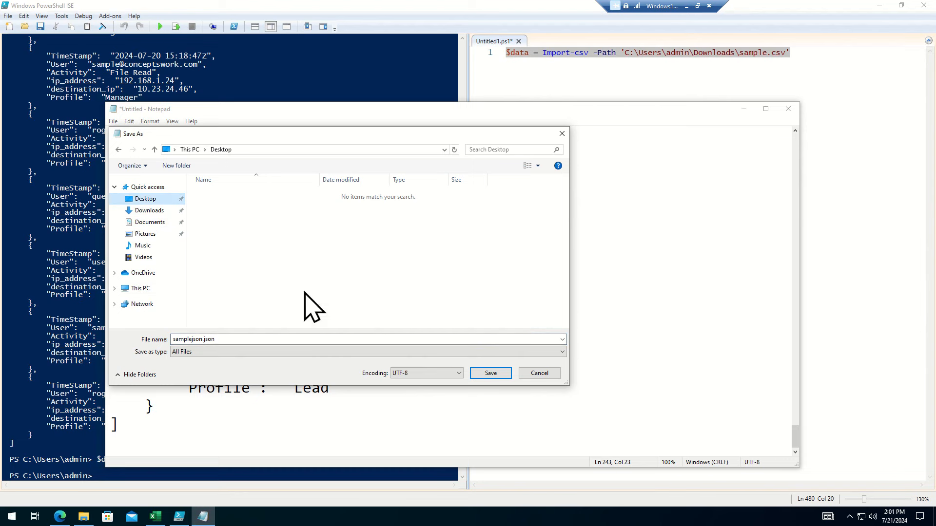
{"action": "left_click", "coordinate": [484, 373]}
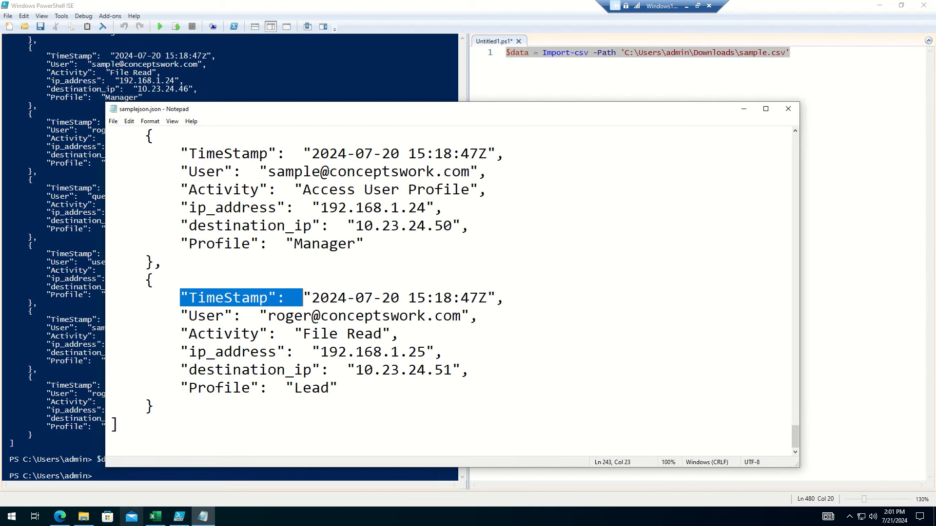
Switch to File Explorer and check the Desktop folder for samplejson.json, then view This PC.
{"action": "left_click", "coordinate": [83, 517]}
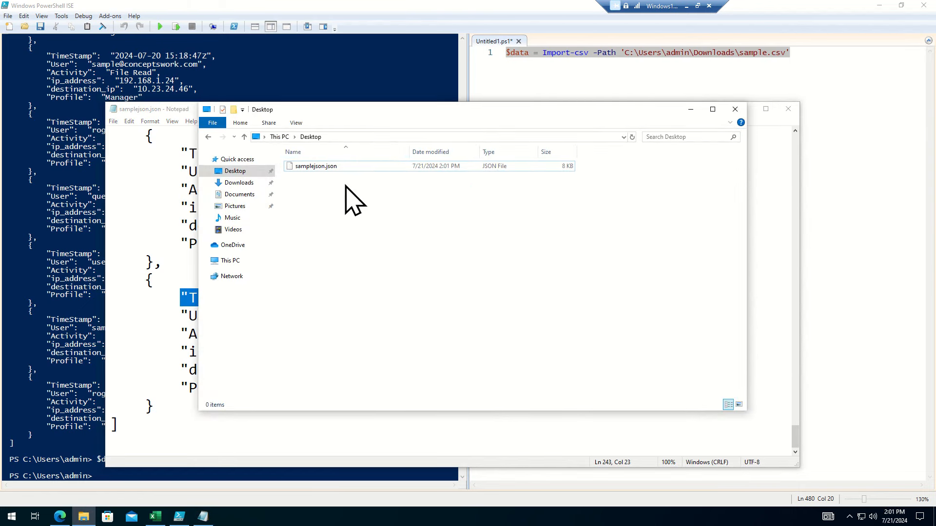
{"action": "left_click", "coordinate": [366, 137]}
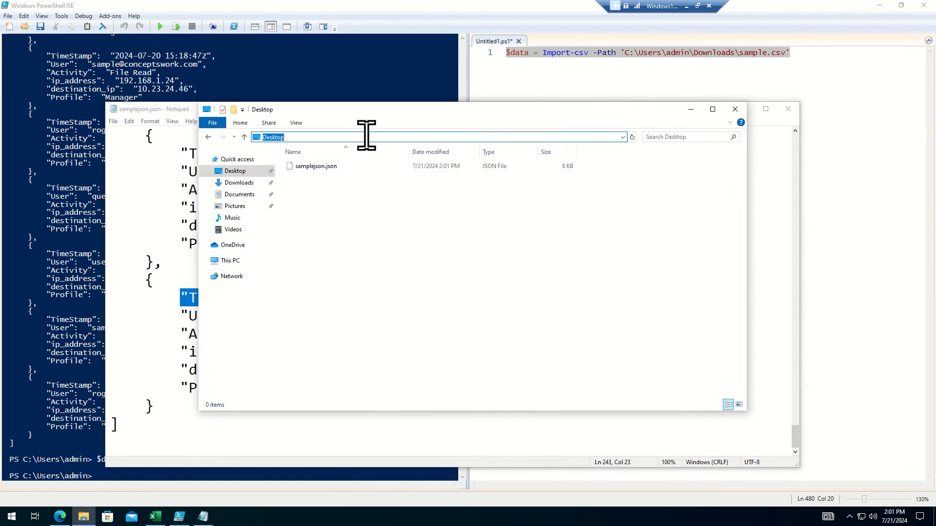
{"action": "left_click", "coordinate": [237, 267]}
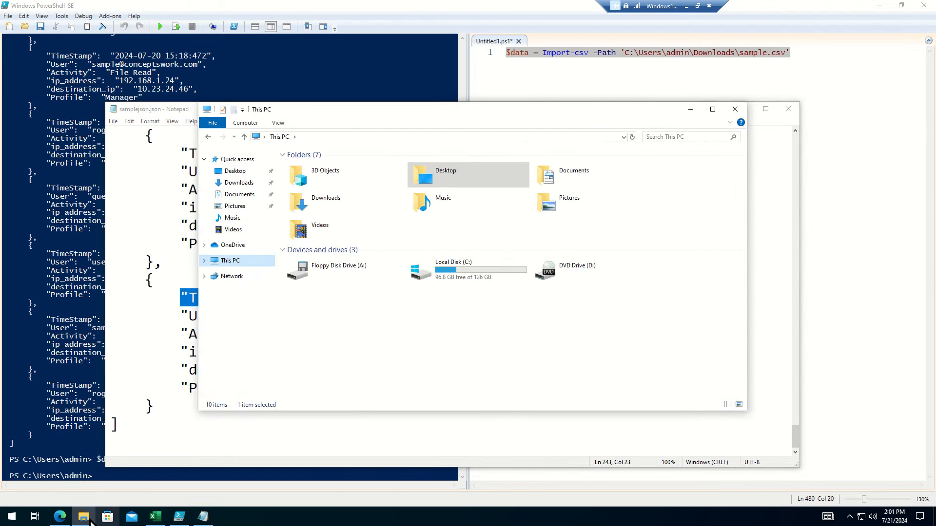
Return to the Azure portal in Edge, upload samplejson.json from the Desktop as the sample log and highlight the TimeGenerated field message.
{"action": "left_click", "coordinate": [60, 516]}
{"action": "left_click", "coordinate": [482, 209]}
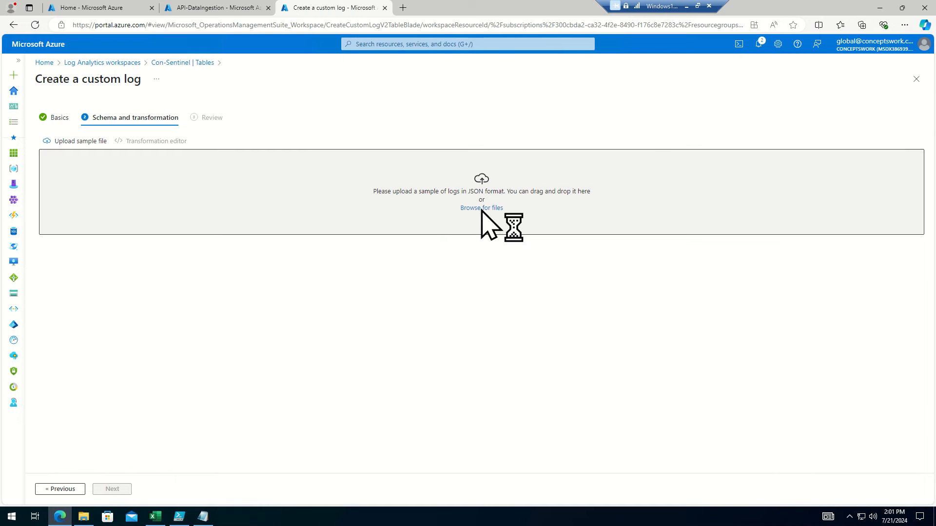
{"action": "left_click", "coordinate": [122, 68]}
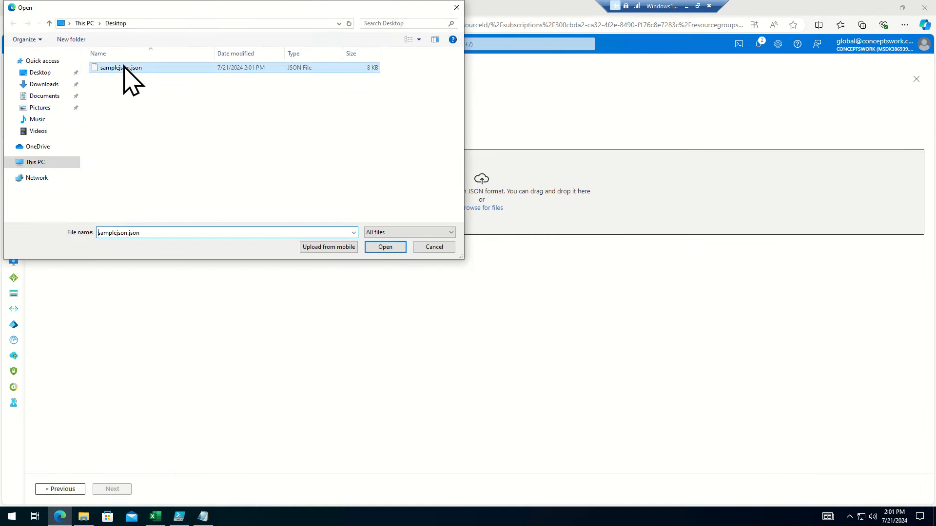
{"action": "left_click", "coordinate": [385, 247]}
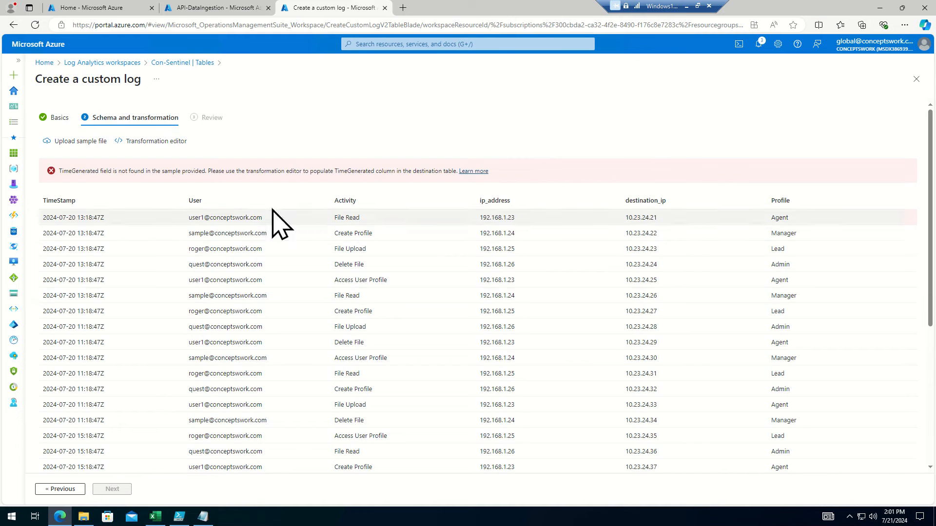
{"action": "left_click_drag", "start_coordinate": [62, 171], "coordinate": [111, 171]}
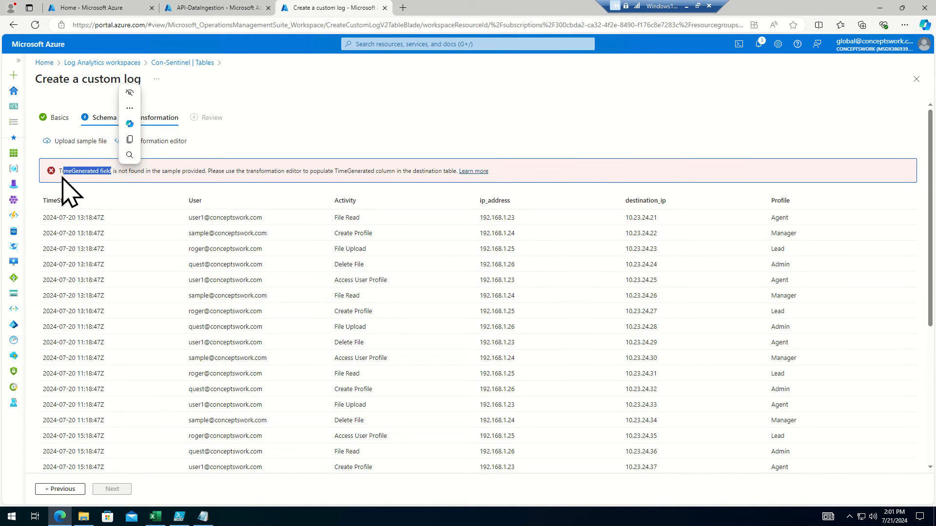
Highlight TimeGenerated in the error message, switch to the sample workbook in Excel and rename the header in cell A1 to TimeGenerated.
{"action": "double_click", "coordinate": [71, 171]}
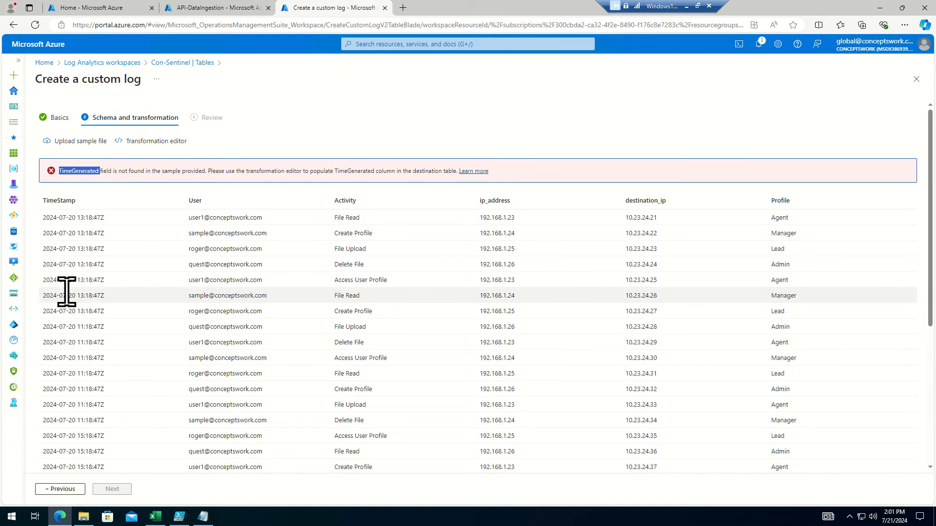
{"action": "key", "text": "alt+Tab"}
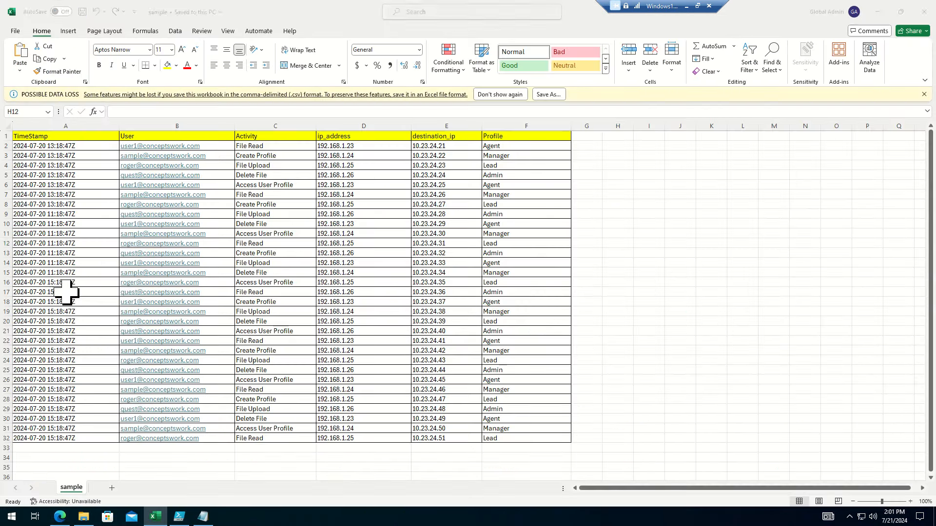
{"action": "left_click", "coordinate": [62, 136]}
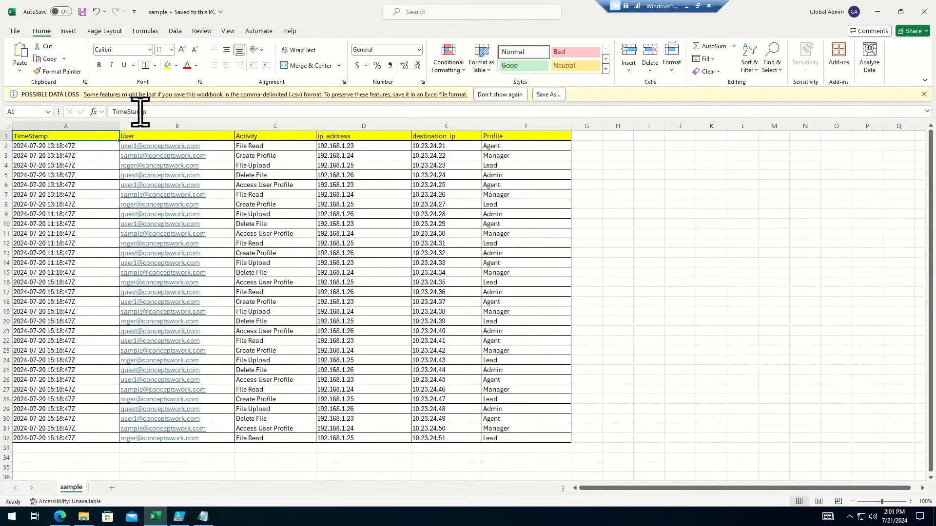
{"action": "left_click_drag", "start_coordinate": [170, 113], "coordinate": [43, 115]}
{"action": "key", "text": "BackSpace"}
{"action": "type", "text": "TimeGenerated"}
{"action": "key", "text": "Return"}
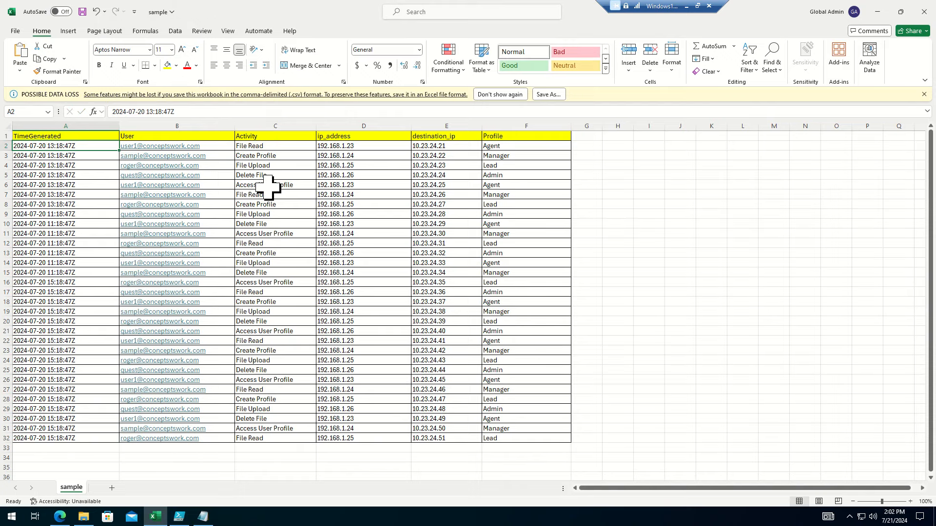
Switch to PowerShell ISE, rerun the import of sample.csv into $data and copy the data to the clipboard as JSON.
{"action": "key", "text": "alt+Tab"}
{"action": "key", "text": "alt+Tab"}
{"action": "key", "text": "alt+Tab"}
{"action": "key", "text": "alt+Tab"}
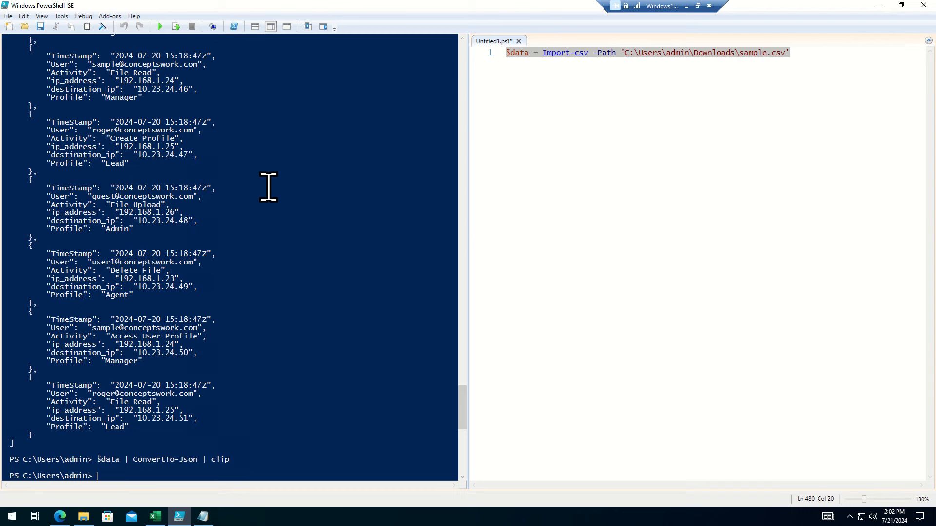
{"action": "left_click_drag", "start_coordinate": [641, 174], "coordinate": [650, 168]}
{"action": "left_click", "coordinate": [768, 120]}
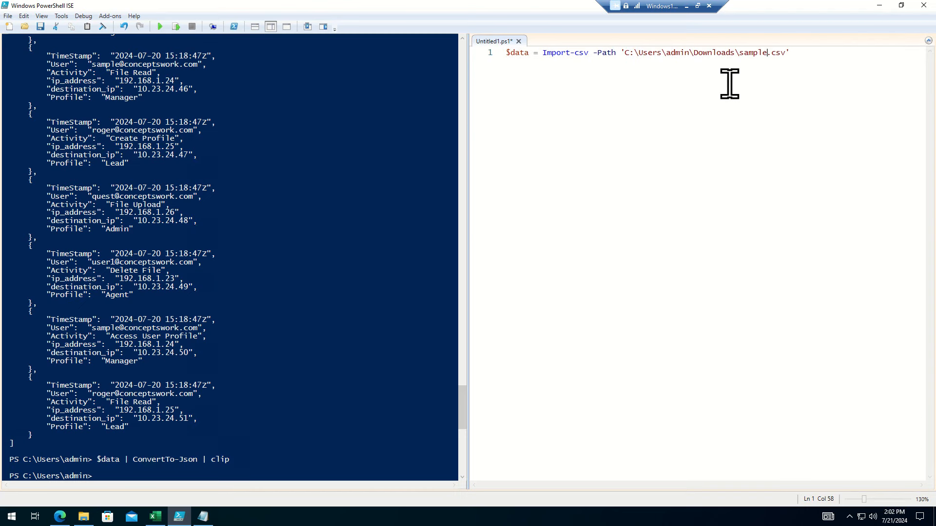
{"action": "left_click", "coordinate": [160, 27]}
{"action": "key", "text": "Up"}
{"action": "key", "text": "Return"}
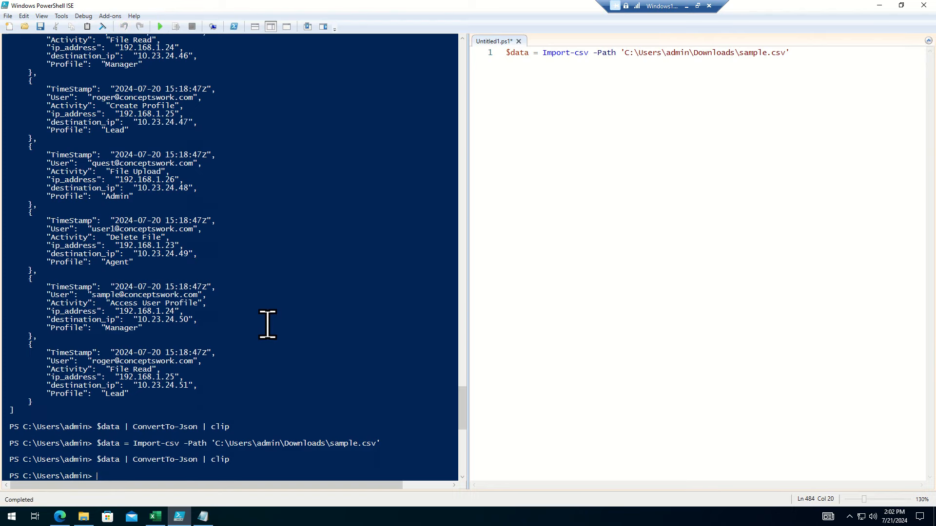
Switch to samplejson.json in Notepad and replace its entire contents with the newly copied JSON.
{"action": "key", "text": "alt+Tab"}
{"action": "key", "text": "alt+Tab"}
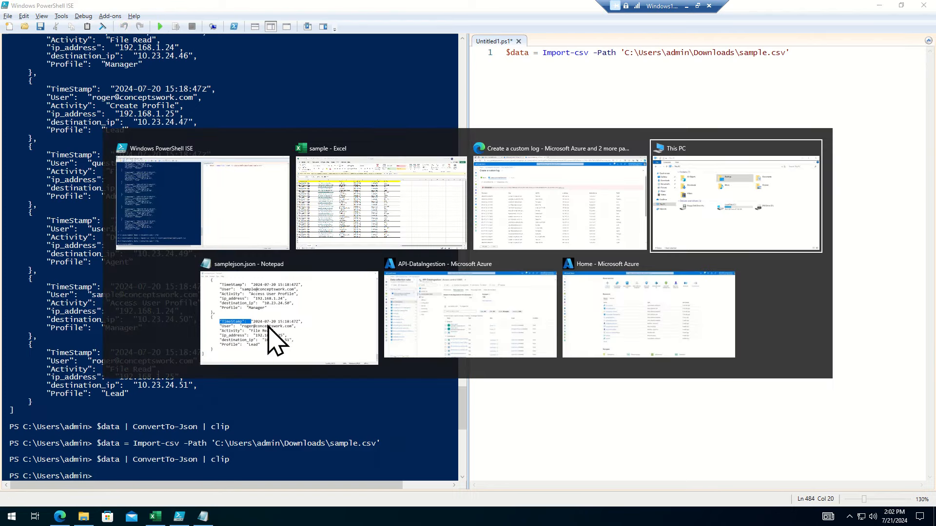
{"action": "key", "text": "alt+Tab"}
{"action": "left_click", "coordinate": [678, 282]}
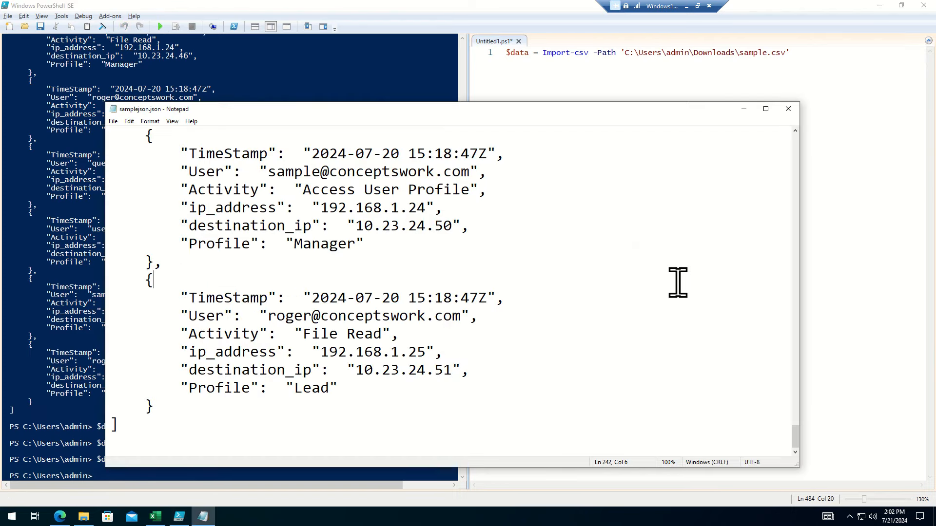
{"action": "key", "text": "ctrl+a"}
{"action": "key", "text": "ctrl+v"}
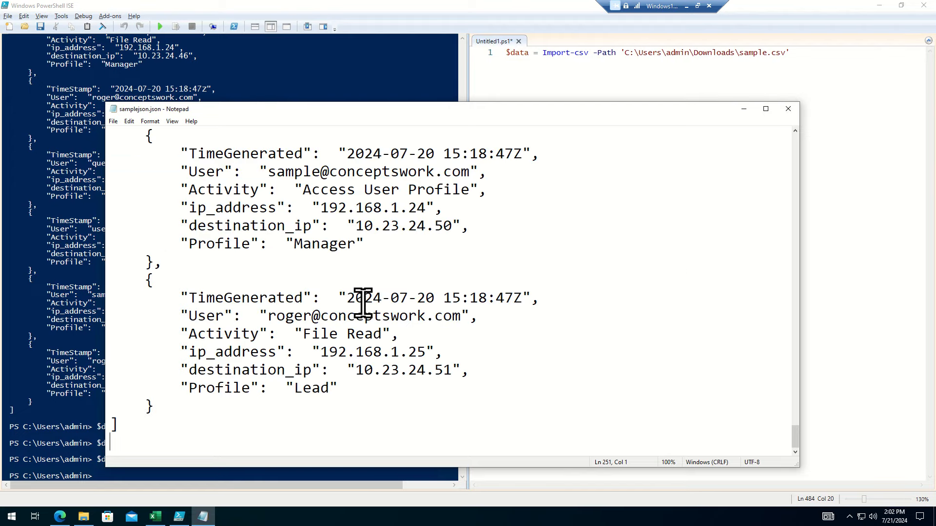
Return to the Azure portal in Edge, upload the updated samplejson.json as the sample log and create the custom log table.
{"action": "key", "text": "alt+Tab"}
{"action": "key", "text": "alt+Tab"}
{"action": "key", "text": "alt+Tab"}
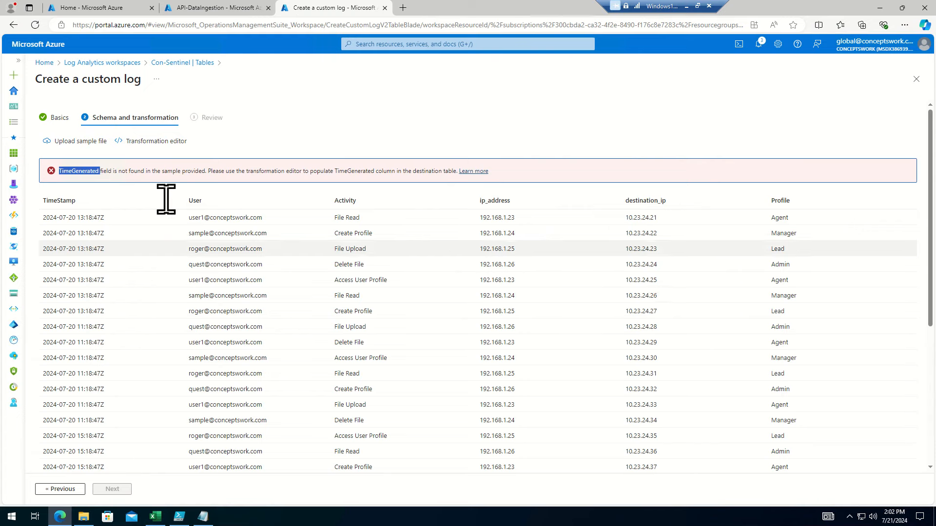
{"action": "left_click", "coordinate": [57, 142]}
{"action": "left_click", "coordinate": [128, 69]}
{"action": "left_click", "coordinate": [383, 246]}
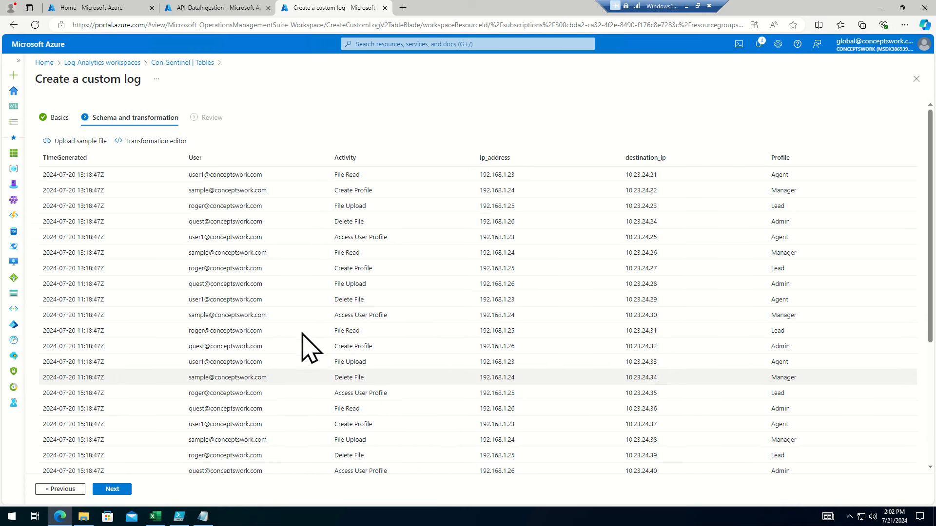
{"action": "left_click", "coordinate": [108, 489]}
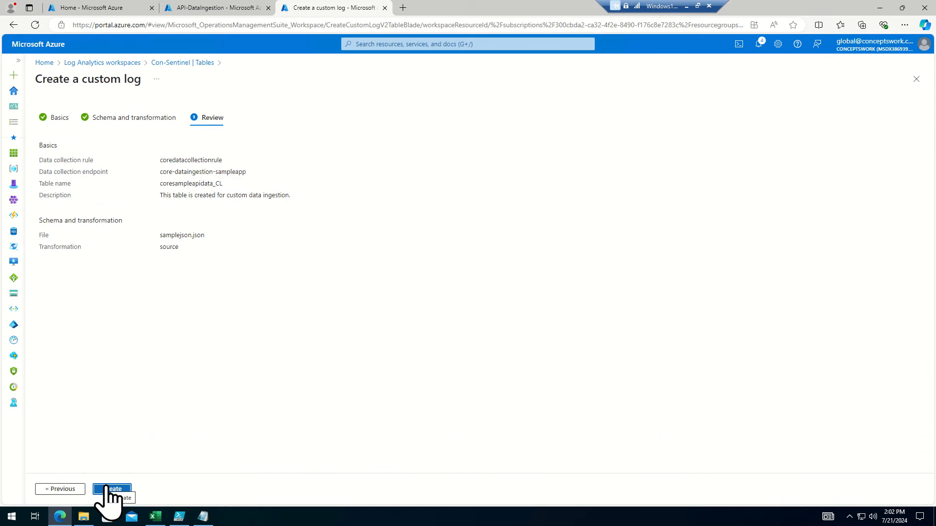
{"action": "left_click", "coordinate": [108, 489]}
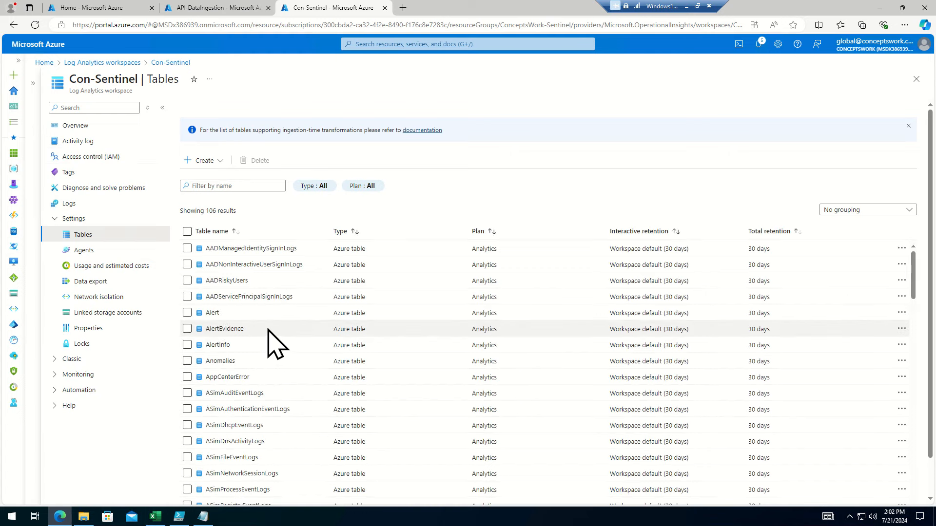
Reload the Con-Sentinel tables, filter them by core and highlight the name and type of coresampleapidata_CL.
{"action": "left_click", "coordinate": [219, 185]}
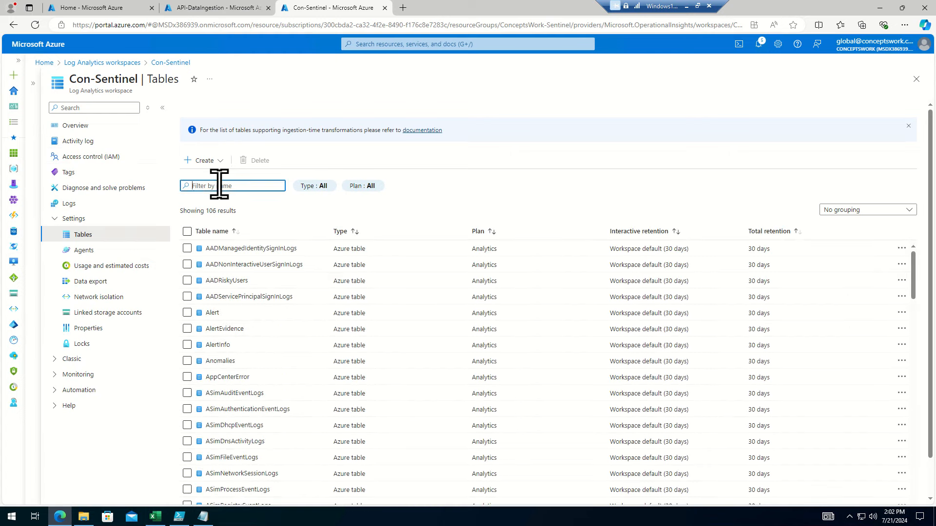
{"action": "left_click", "coordinate": [38, 26]}
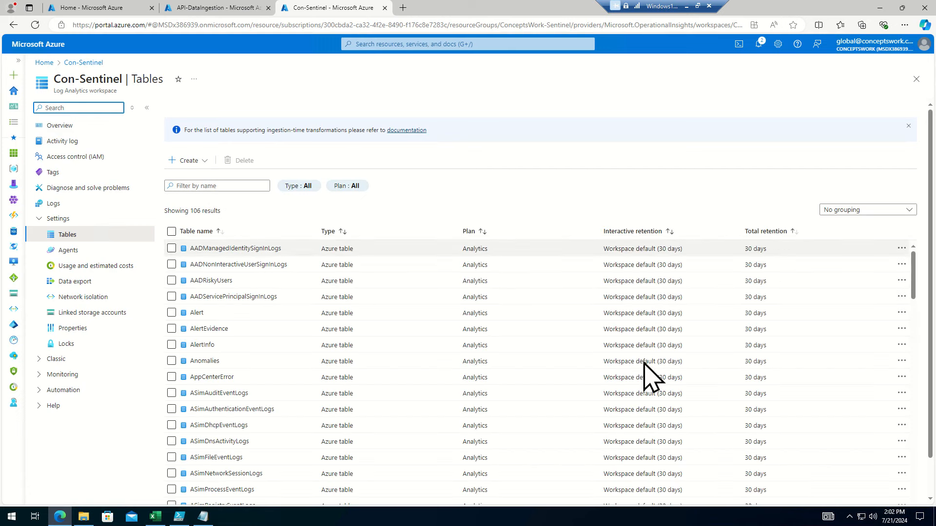
{"action": "left_click", "coordinate": [219, 185]}
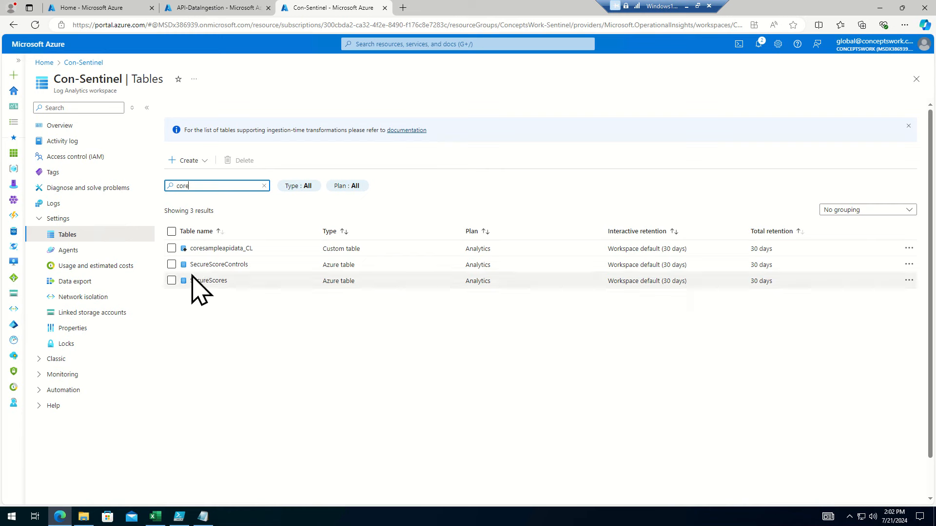
{"action": "left_click_drag", "start_coordinate": [193, 249], "coordinate": [292, 265]}
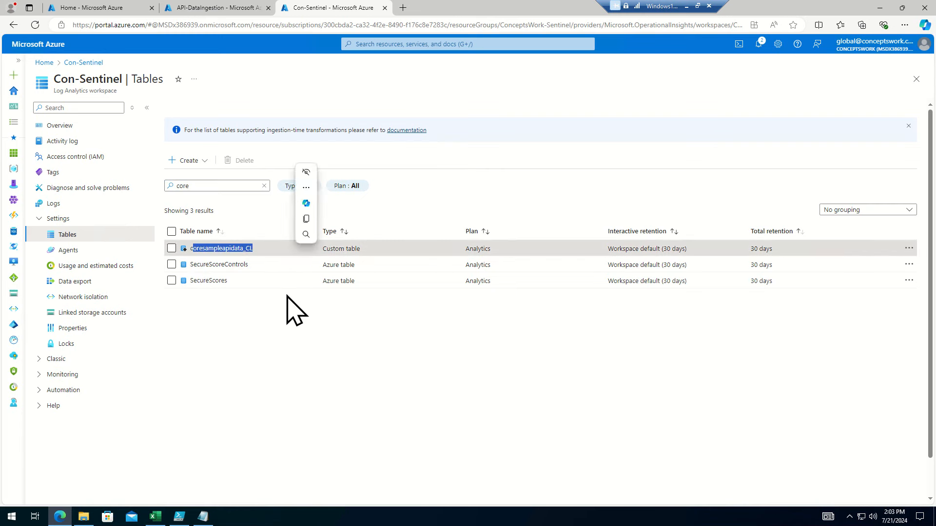
{"action": "left_click", "coordinate": [303, 360]}
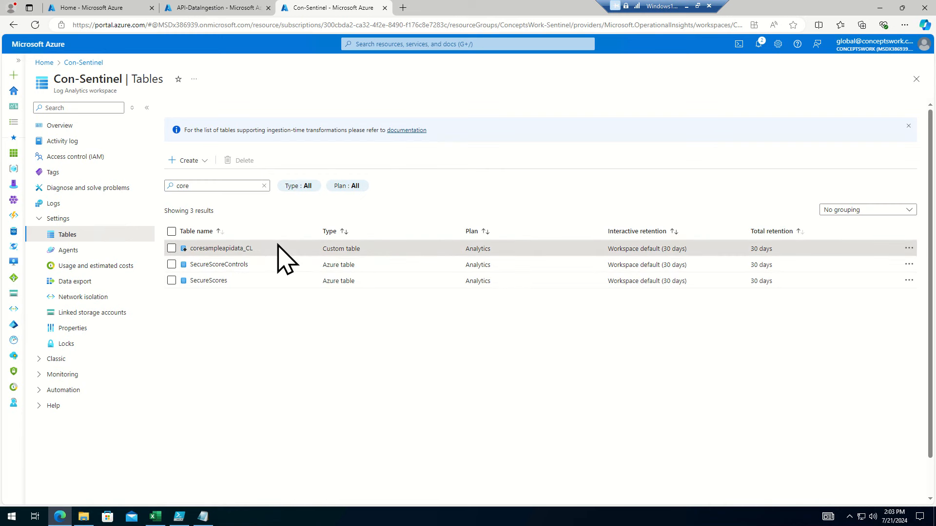
{"action": "left_click_drag", "start_coordinate": [267, 251], "coordinate": [234, 249]}
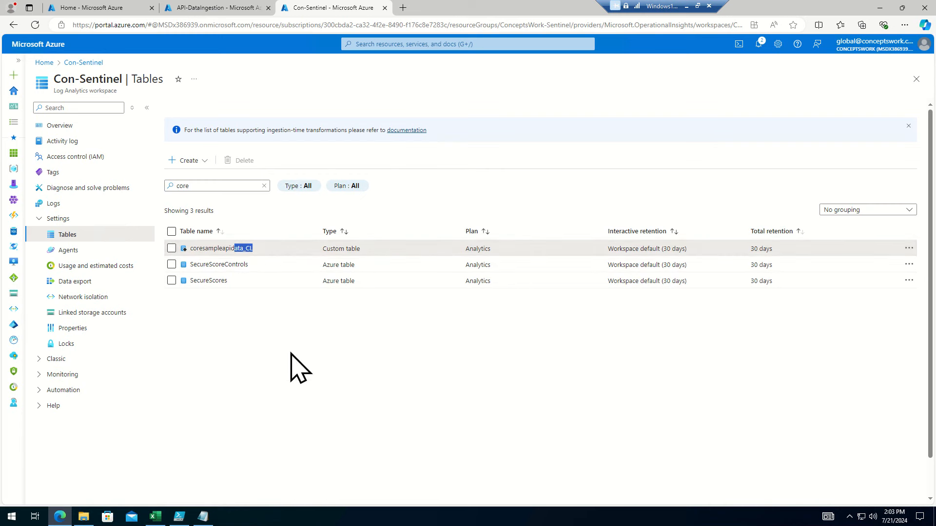
{"action": "left_click_drag", "start_coordinate": [317, 247], "coordinate": [385, 248]}
{"action": "left_click", "coordinate": [555, 408]}
Open the table management settings of coresampleapidata_CL.
{"action": "left_click", "coordinate": [909, 248]}
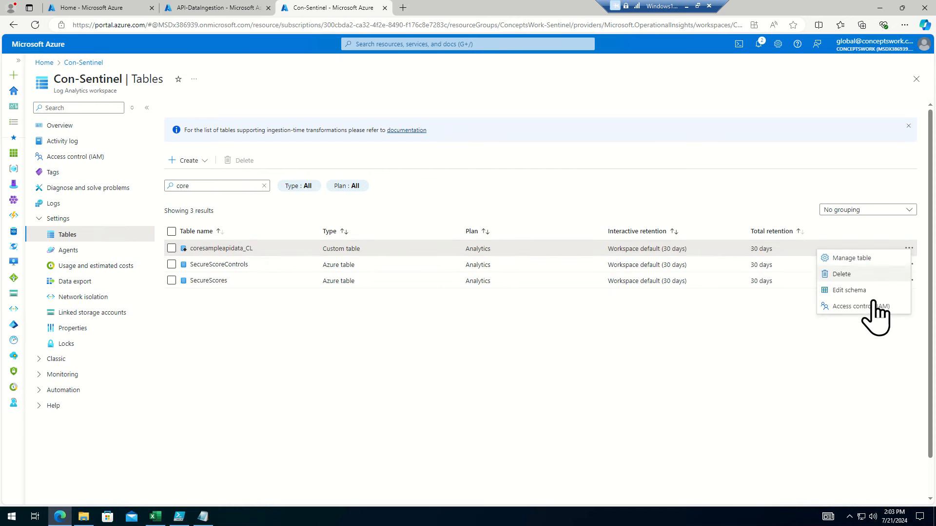
{"action": "left_click", "coordinate": [871, 264]}
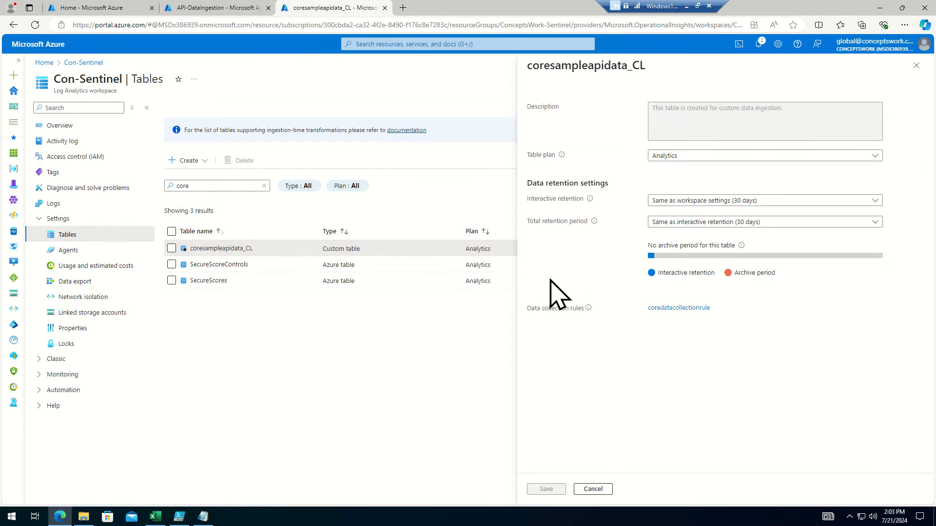
{"action": "left_click_drag", "start_coordinate": [702, 246], "coordinate": [702, 233]}
Try 2 years and 90 days as the total retention period of coresampleapidata_CL.
{"action": "left_click", "coordinate": [673, 223]}
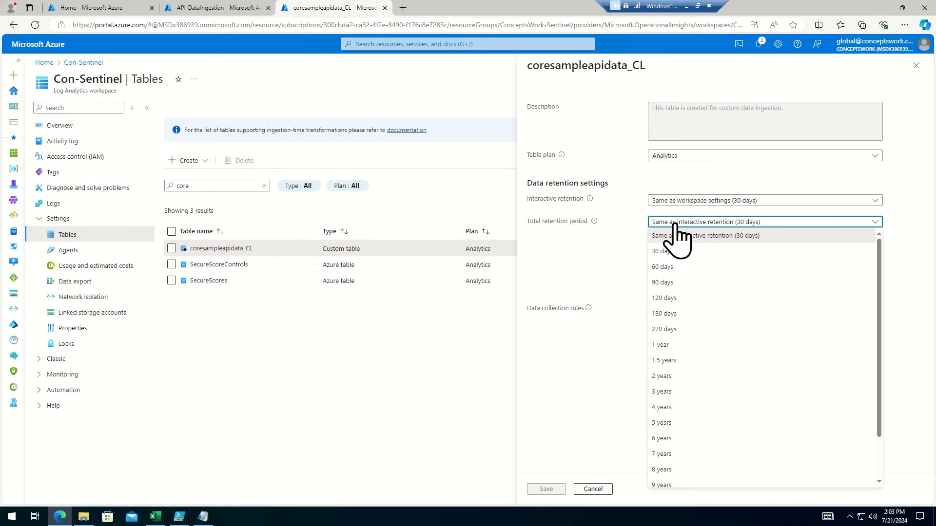
{"action": "left_click", "coordinate": [680, 377]}
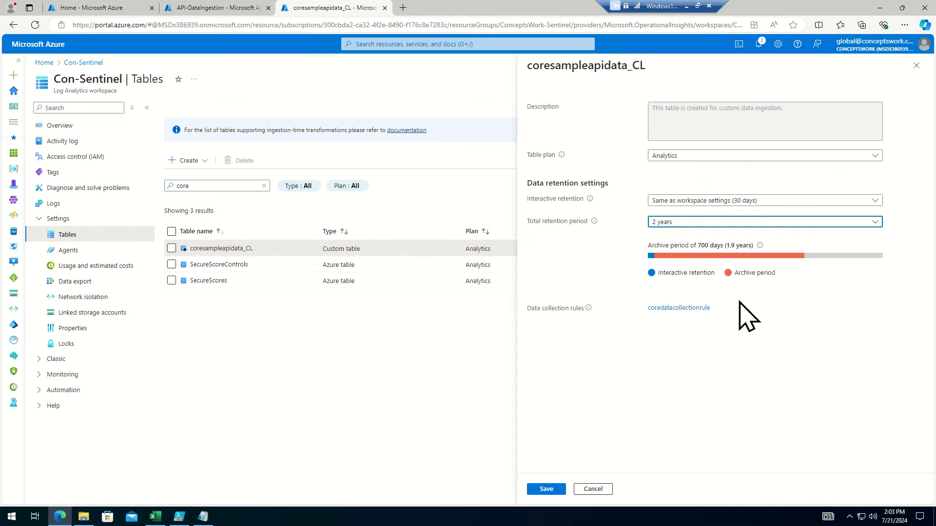
{"action": "left_click", "coordinate": [662, 224]}
{"action": "left_click", "coordinate": [685, 284]}
Set the table's total retention period to 1.5 years and save the settings.
{"action": "left_click", "coordinate": [679, 223]}
{"action": "left_click", "coordinate": [686, 360]}
{"action": "left_click", "coordinate": [544, 489]}
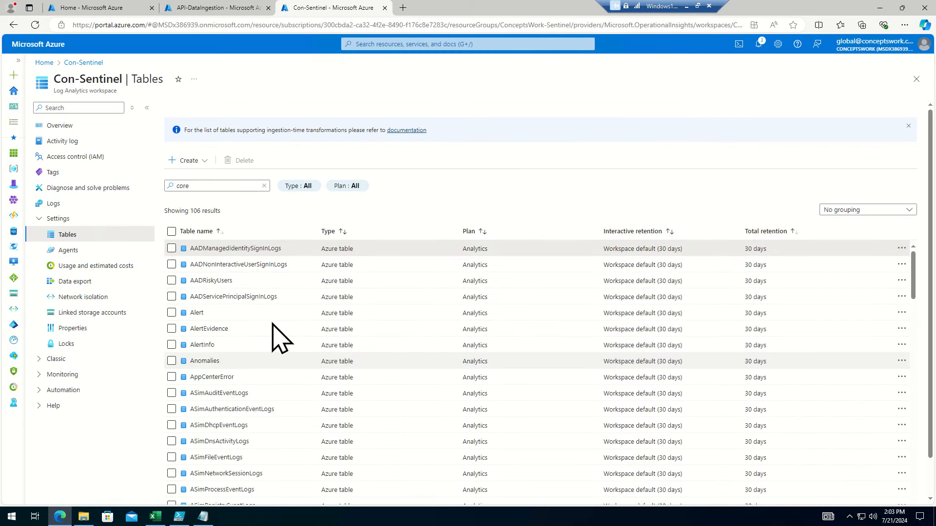
Reload the tables list, filter it by core again, select coresampleapidata_CL and highlight its total retention.
{"action": "left_click", "coordinate": [219, 190]}
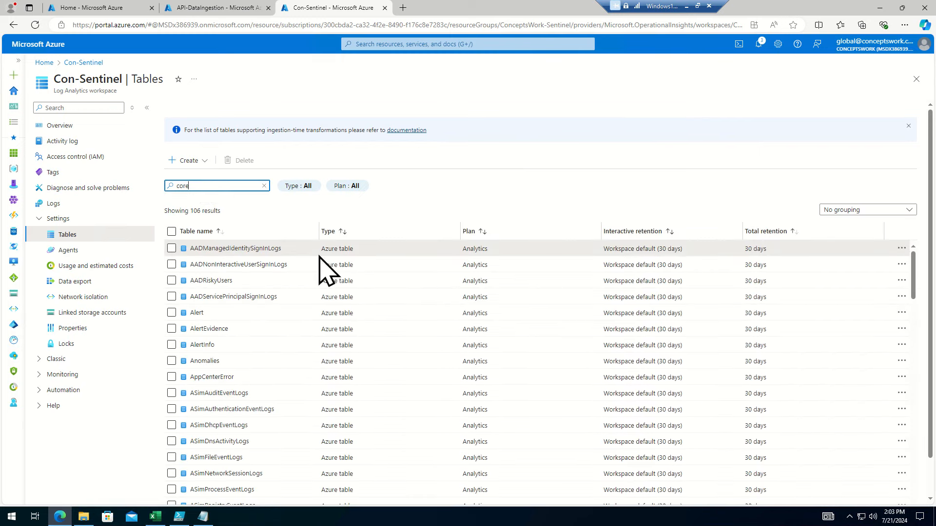
{"action": "double_click", "coordinate": [215, 185]}
{"action": "key", "text": "BackSpace"}
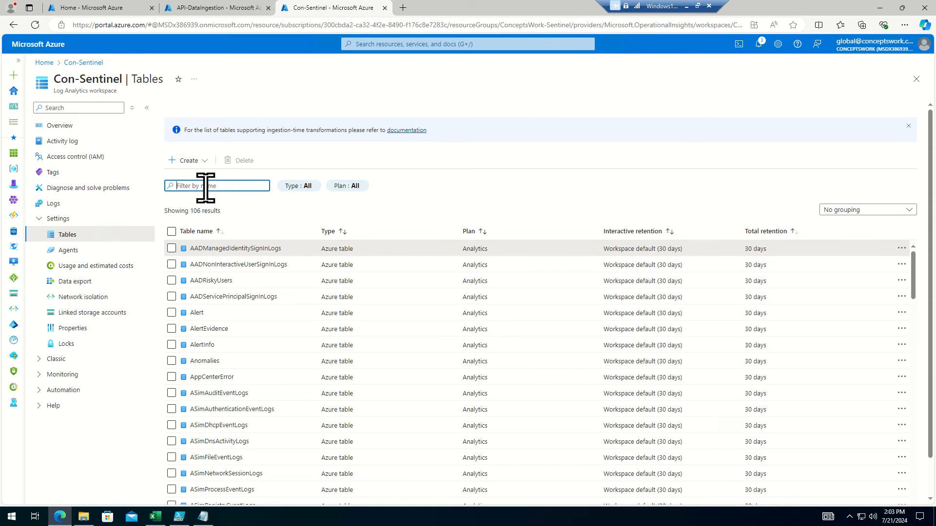
{"action": "left_click", "coordinate": [35, 24]}
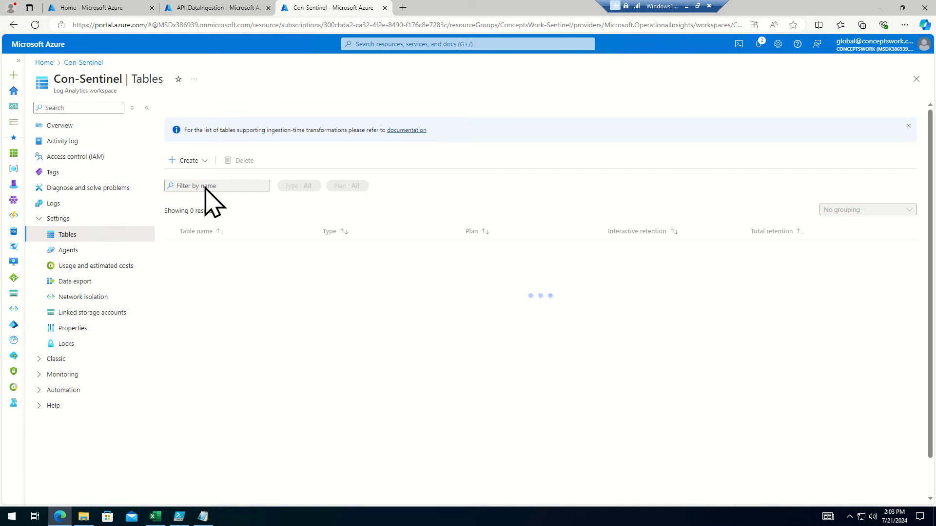
{"action": "left_click", "coordinate": [204, 185]}
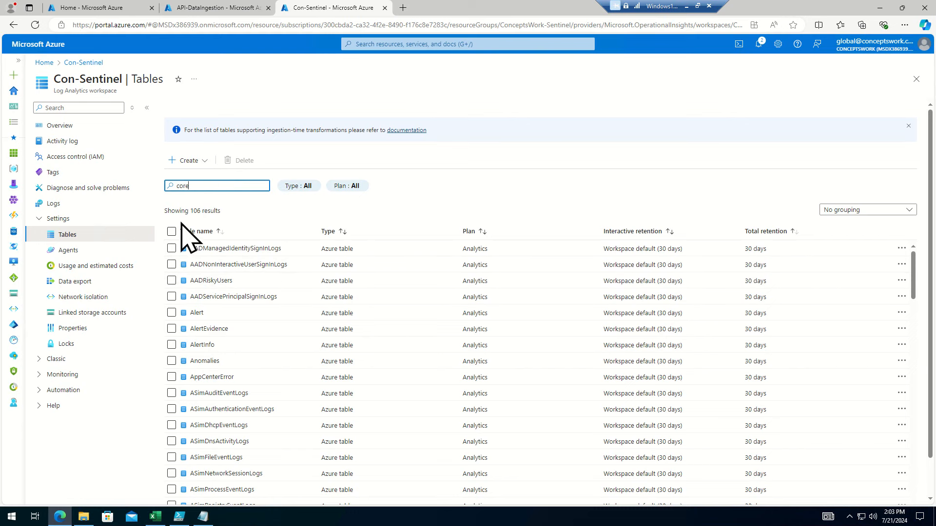
{"action": "mouse_move", "coordinate": [14, 324]}
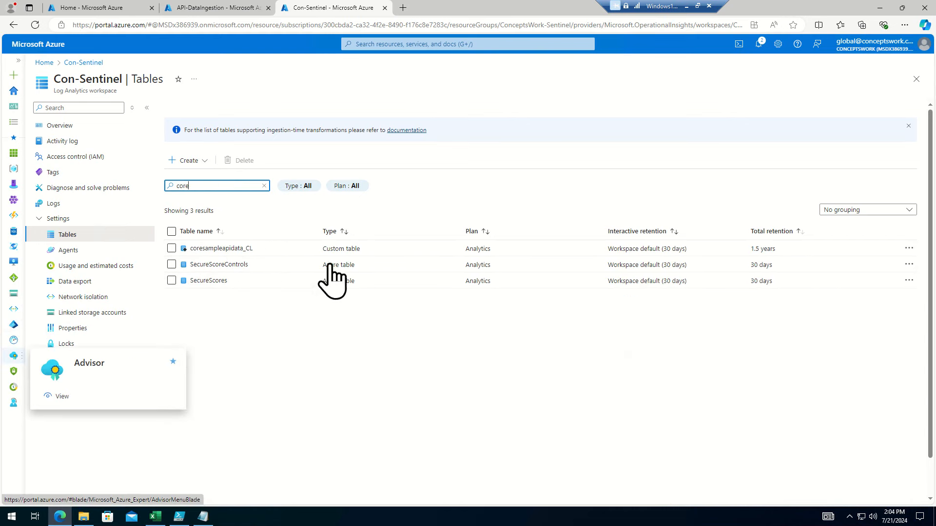
{"action": "left_click", "coordinate": [171, 249]}
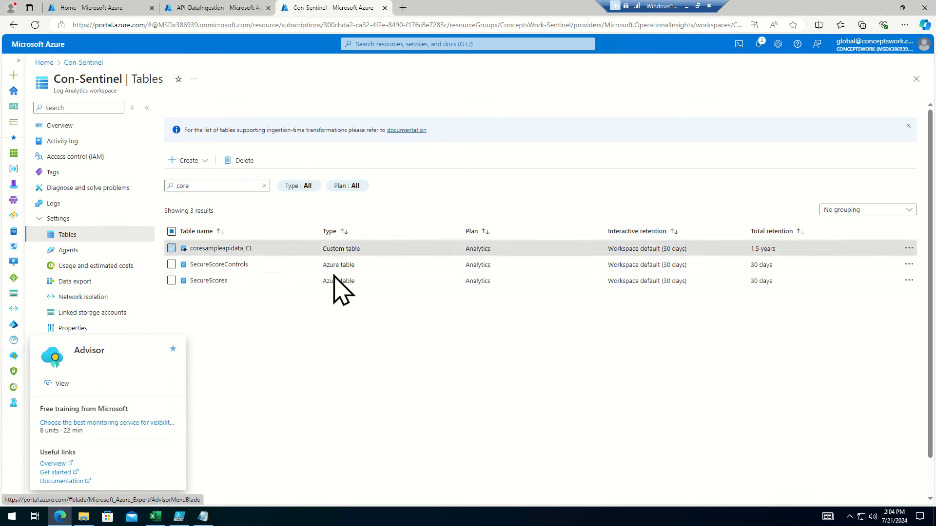
{"action": "left_click_drag", "start_coordinate": [775, 250], "coordinate": [734, 250]}
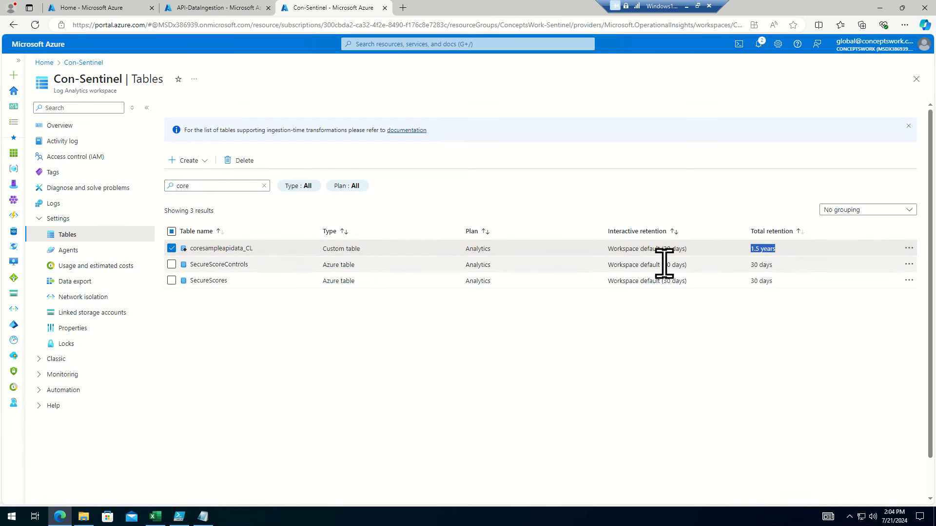
Open the schema editor of coresampleapidata_CL and examine its custom columns.
{"action": "left_click", "coordinate": [909, 248]}
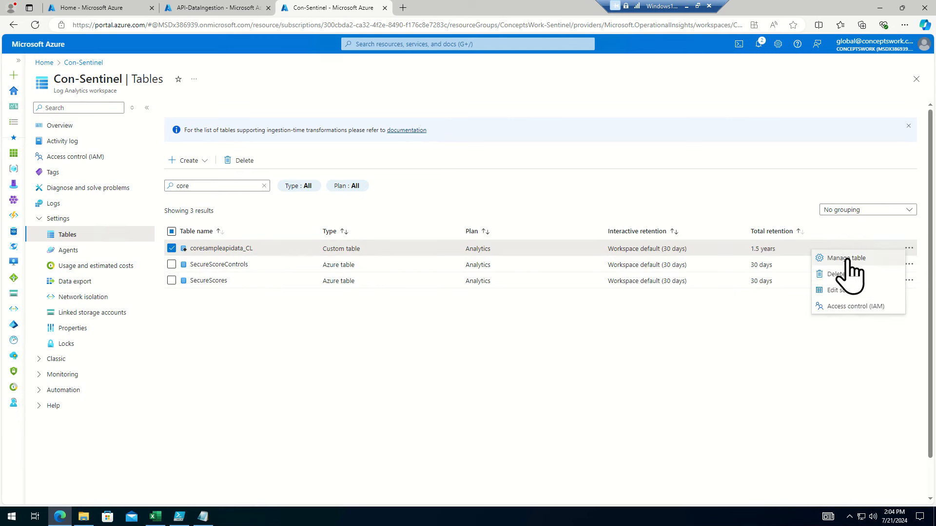
{"action": "left_click", "coordinate": [855, 290]}
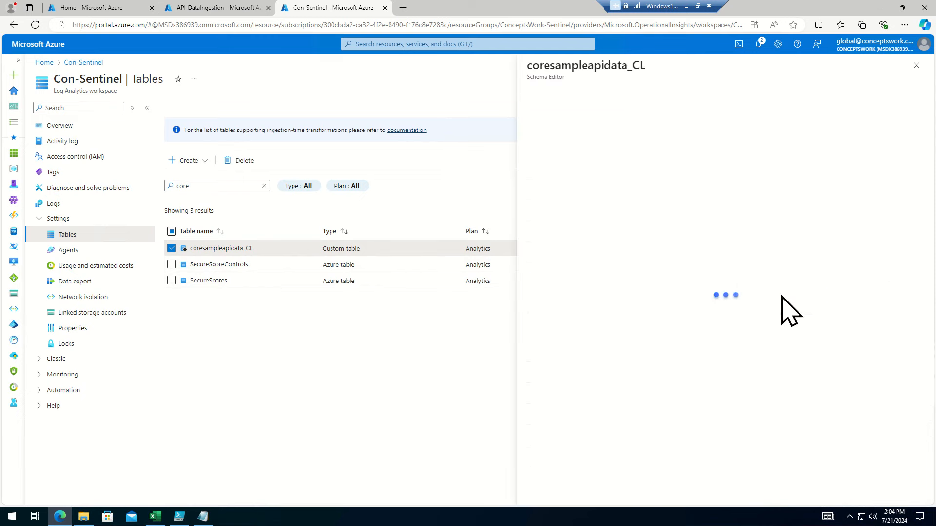
{"action": "scroll", "coordinate": [678, 238], "scroll_direction": "down", "scroll_amount": 1}
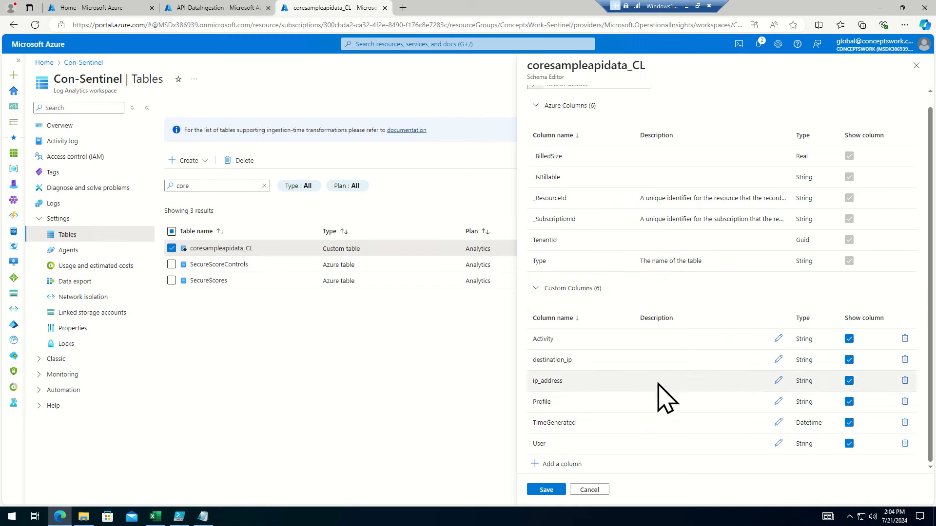
Examine the Azure columns and custom columns of coresampleapidata_CL in the schema editor, including the TimeGenerated type.
{"action": "scroll", "coordinate": [600, 259], "scroll_direction": "up", "scroll_amount": 1}
{"action": "left_click_drag", "start_coordinate": [532, 164], "coordinate": [840, 290]}
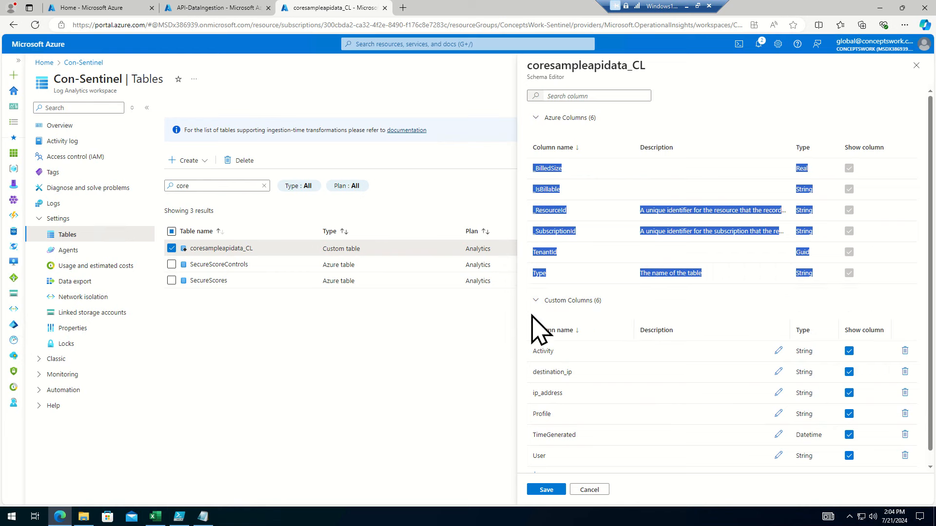
{"action": "left_click", "coordinate": [426, 344]}
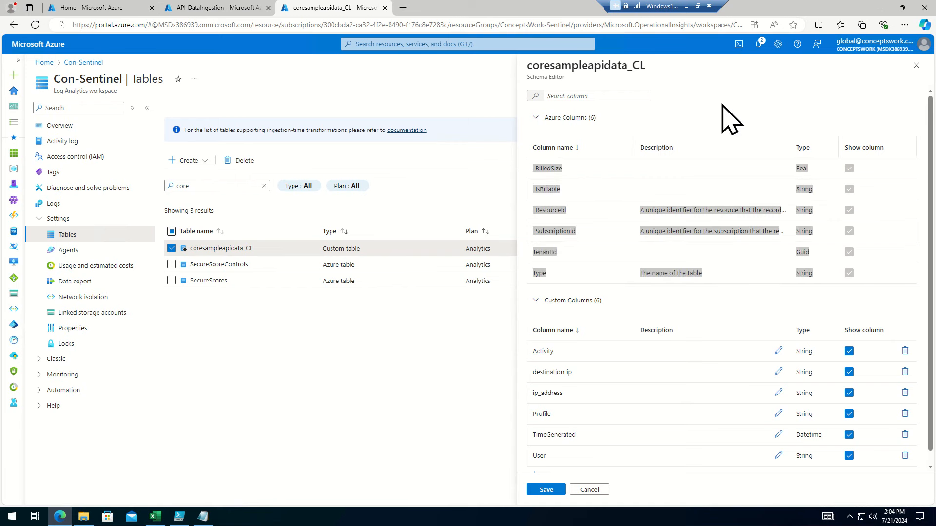
{"action": "left_click_drag", "start_coordinate": [683, 199], "coordinate": [841, 288]}
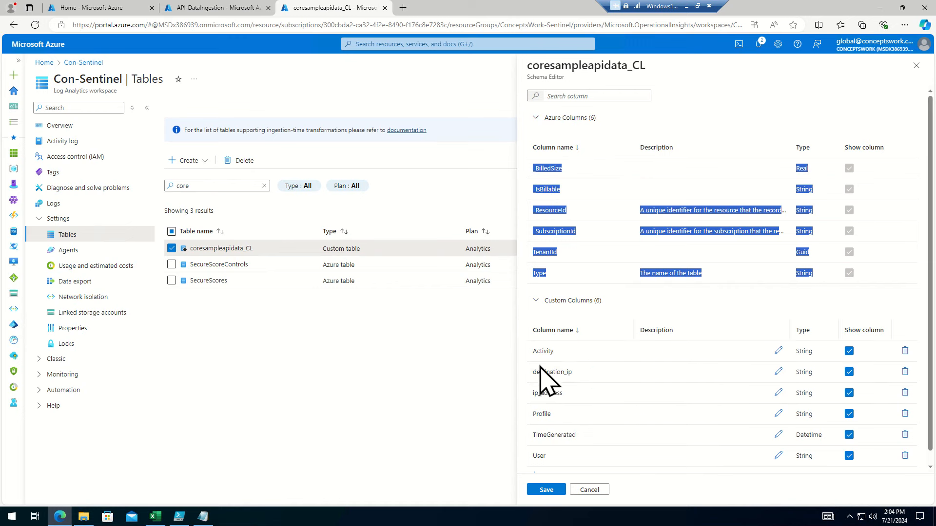
{"action": "left_click_drag", "start_coordinate": [533, 350], "coordinate": [395, 402]}
{"action": "scroll", "coordinate": [690, 386], "scroll_direction": "down", "scroll_amount": 1}
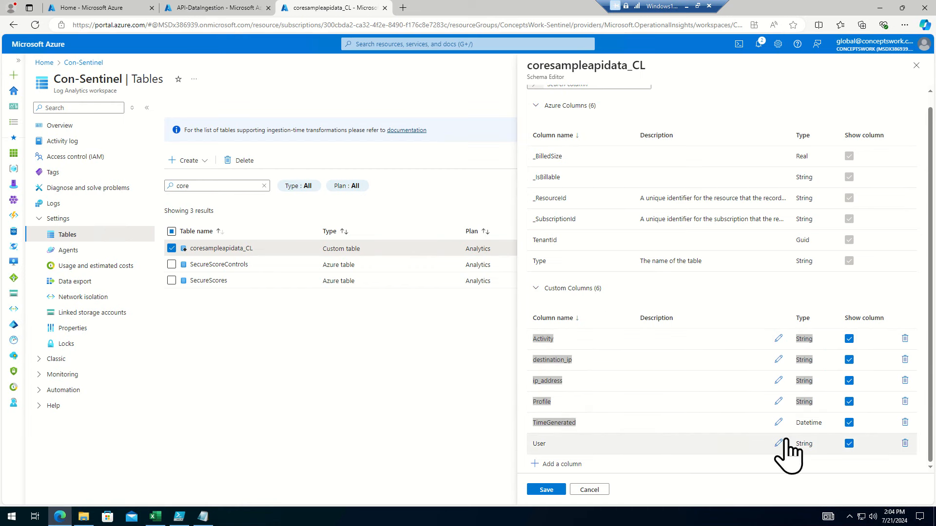
{"action": "double_click", "coordinate": [808, 423]}
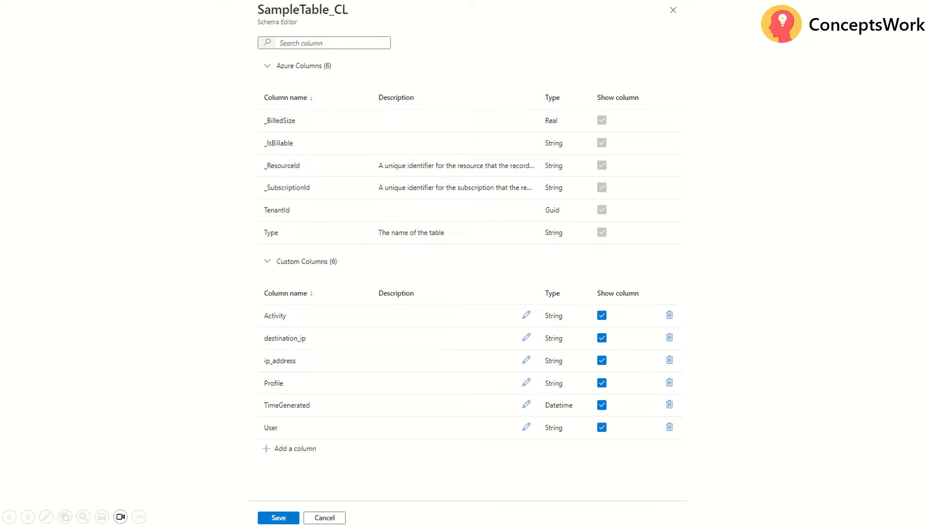
{"action": "key", "text": "Right"}
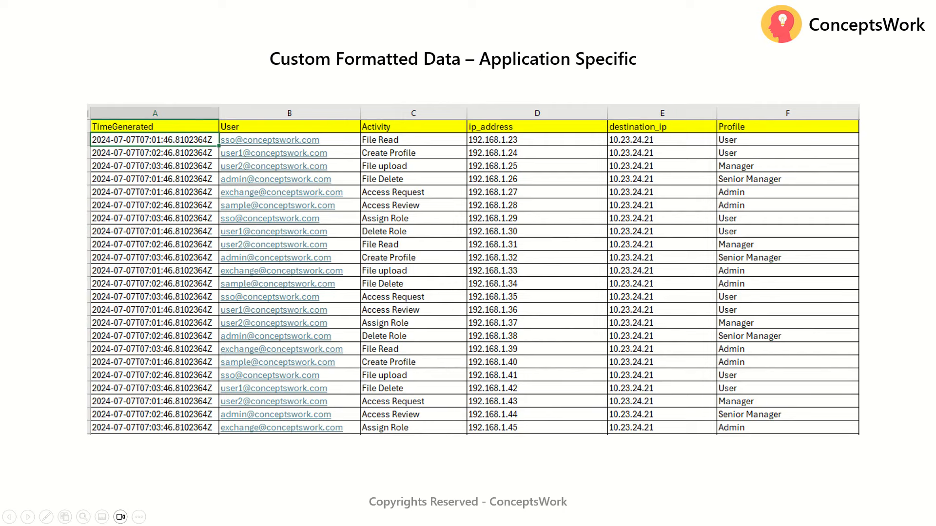
{"action": "key", "text": "Right"}
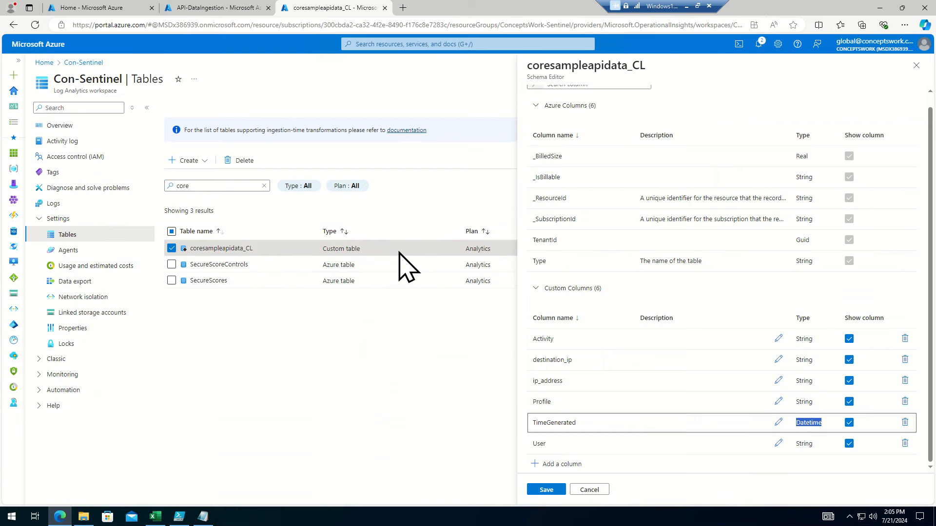
Close the schema editor, find the Microsoft Sentinel service and open its con-sentinel workspace.
{"action": "left_click", "coordinate": [916, 65]}
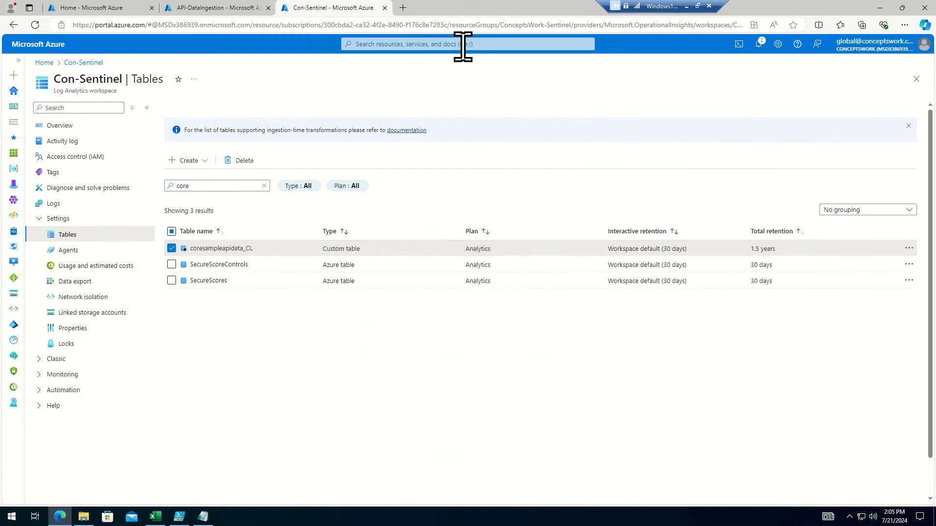
{"action": "left_click", "coordinate": [452, 44]}
{"action": "type", "text": "Micro"}
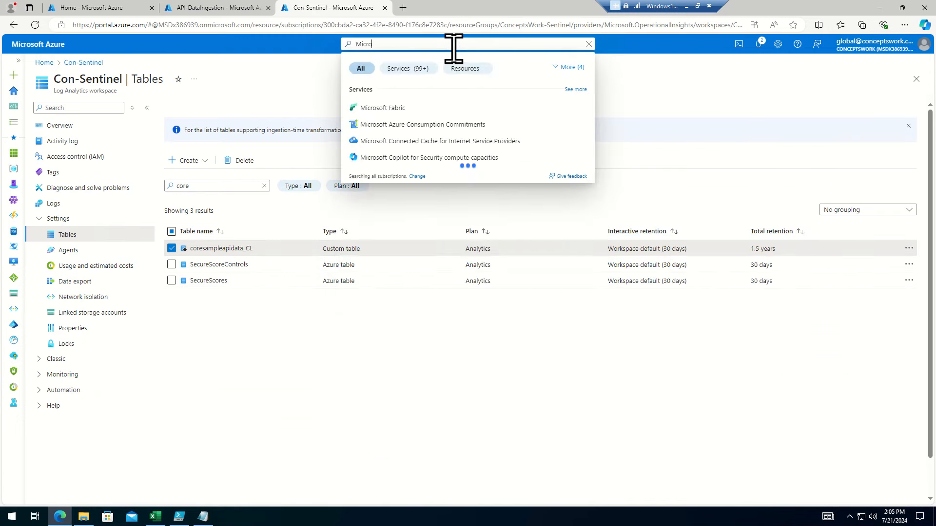
{"action": "type", "text": "soft Sentinel"}
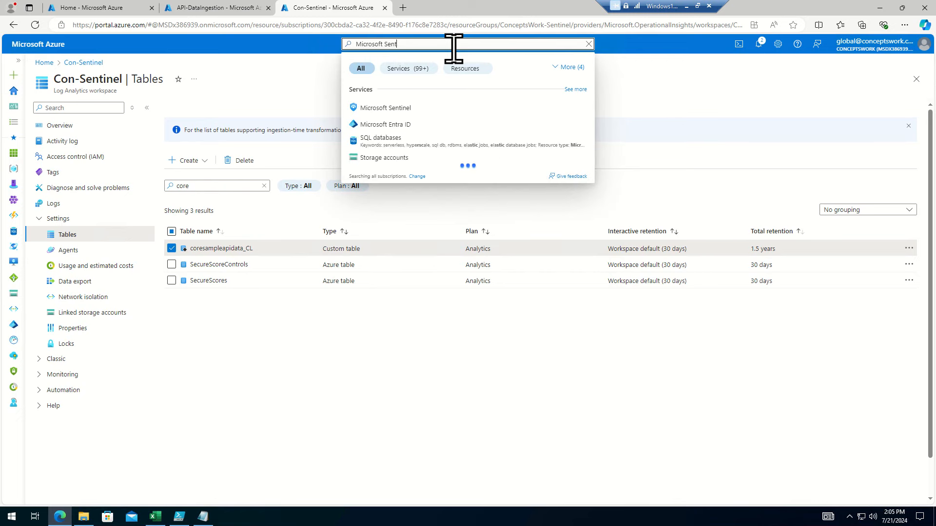
{"action": "left_click", "coordinate": [385, 108]}
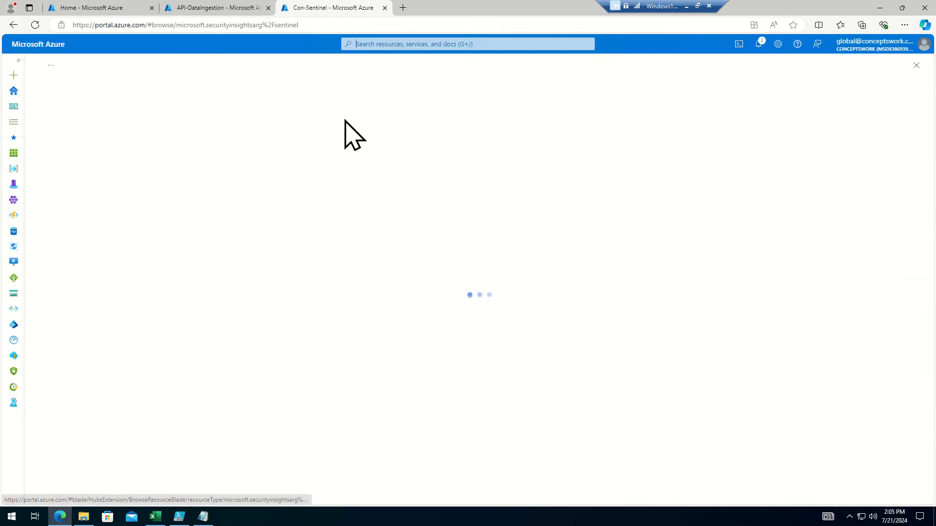
{"action": "left_click", "coordinate": [79, 186]}
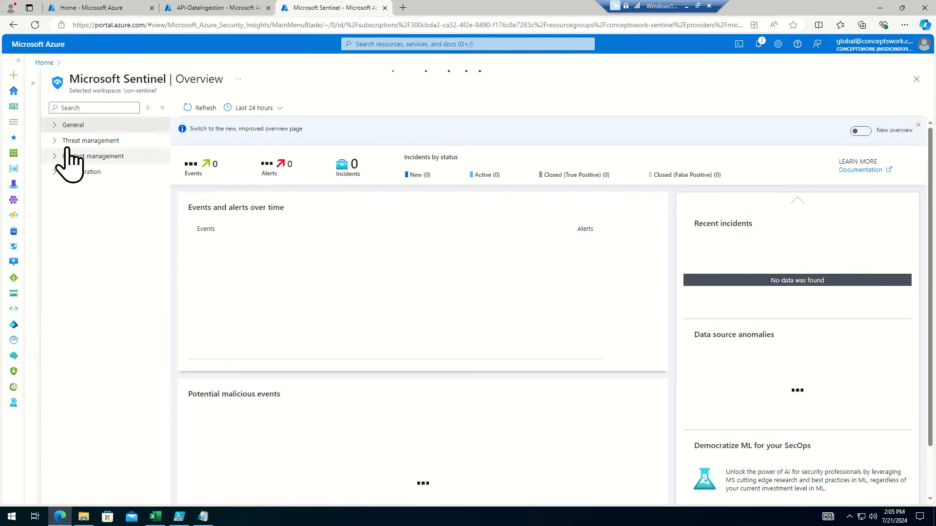
Open the workspace's Logs page, dismiss the Queries hub and switch the query editor to KQL mode.
{"action": "left_click", "coordinate": [66, 125]}
{"action": "left_click", "coordinate": [84, 157]}
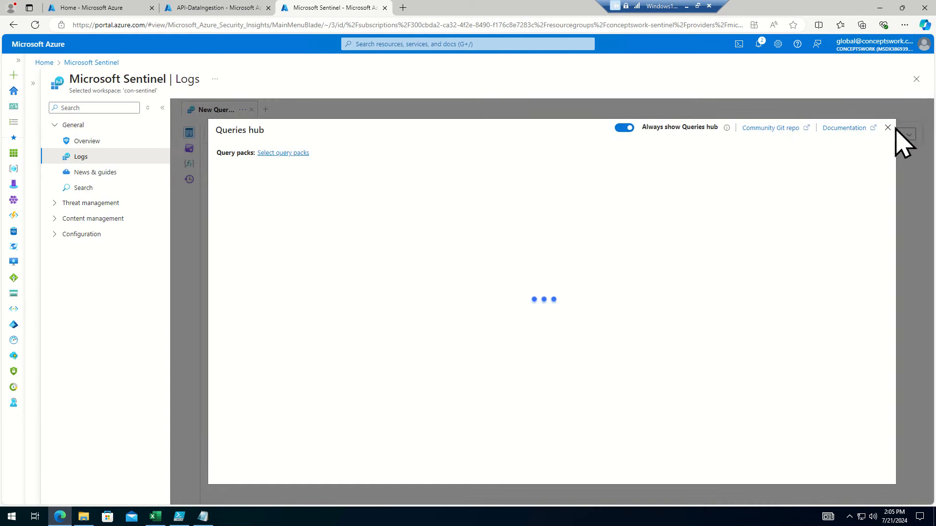
{"action": "left_click", "coordinate": [888, 128]}
{"action": "left_click", "coordinate": [876, 135]}
{"action": "left_click", "coordinate": [877, 167]}
{"action": "left_click", "coordinate": [434, 189]}
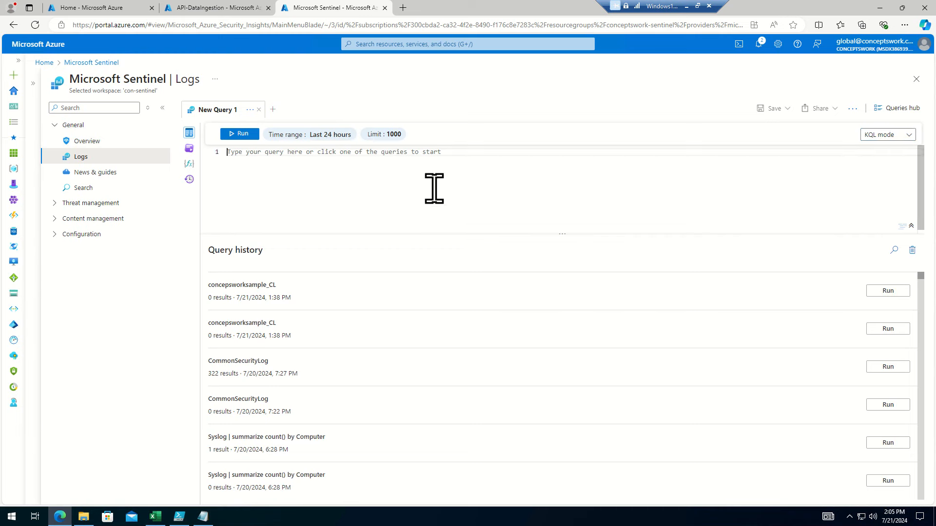
Query the coresampleapidata_CL table over the last 24 hours.
{"action": "type", "text": "core"}
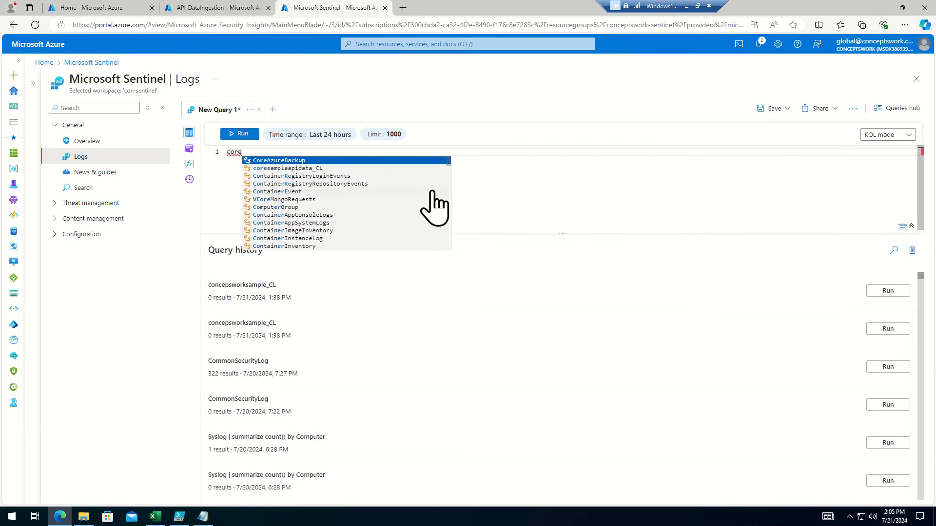
{"action": "key", "text": "Down"}
{"action": "key", "text": "Return"}
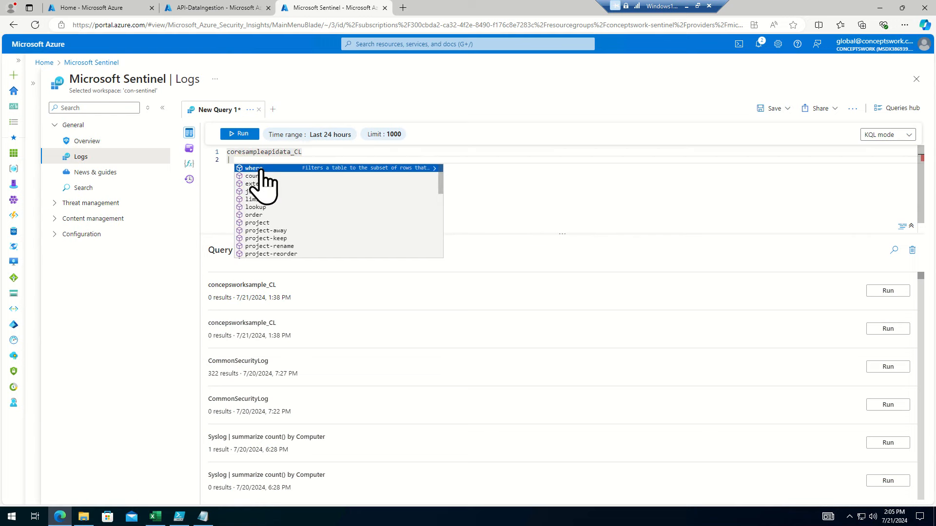
{"action": "key", "text": "Escape"}
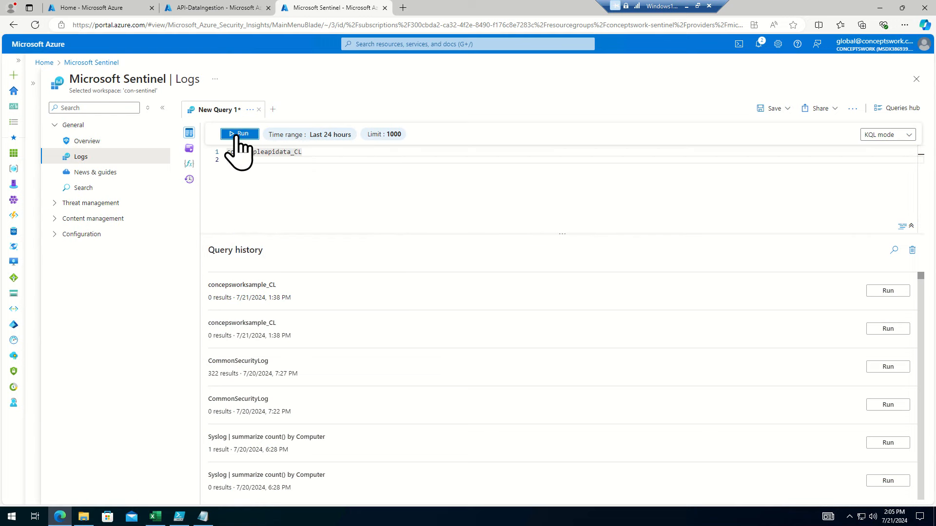
{"action": "left_click", "coordinate": [238, 135]}
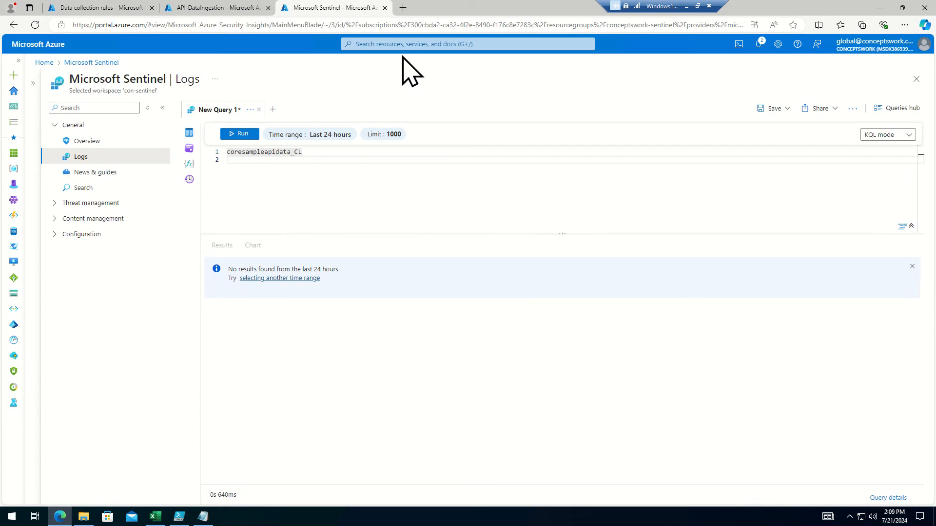
Open the JSON of the core-dataingestion-sampleapp data collection endpoint and copy its logsIngestion block.
{"action": "left_click", "coordinate": [390, 44]}
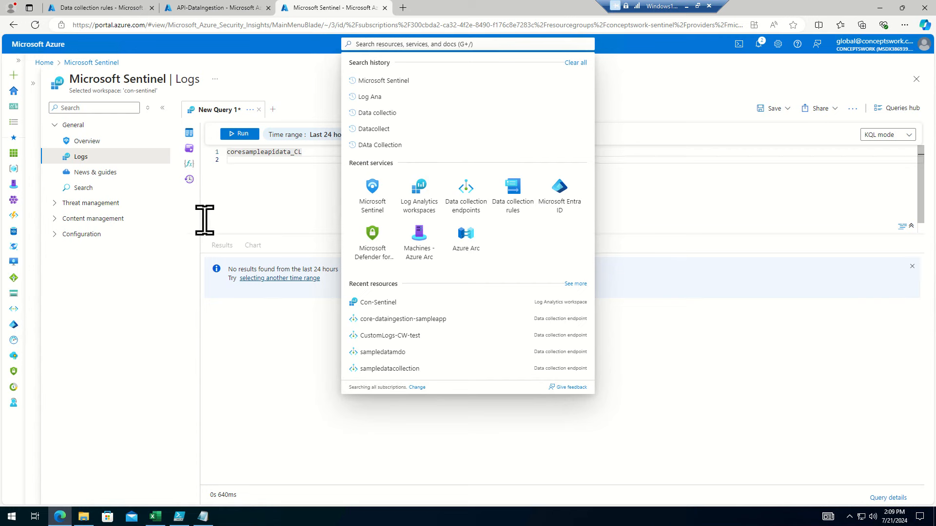
{"action": "mouse_move", "coordinate": [13, 215]}
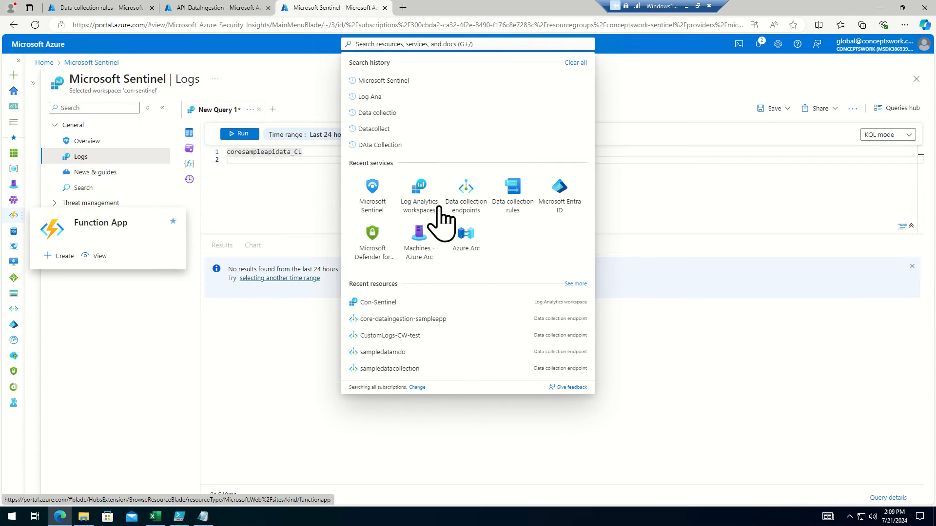
{"action": "left_click", "coordinate": [458, 215]}
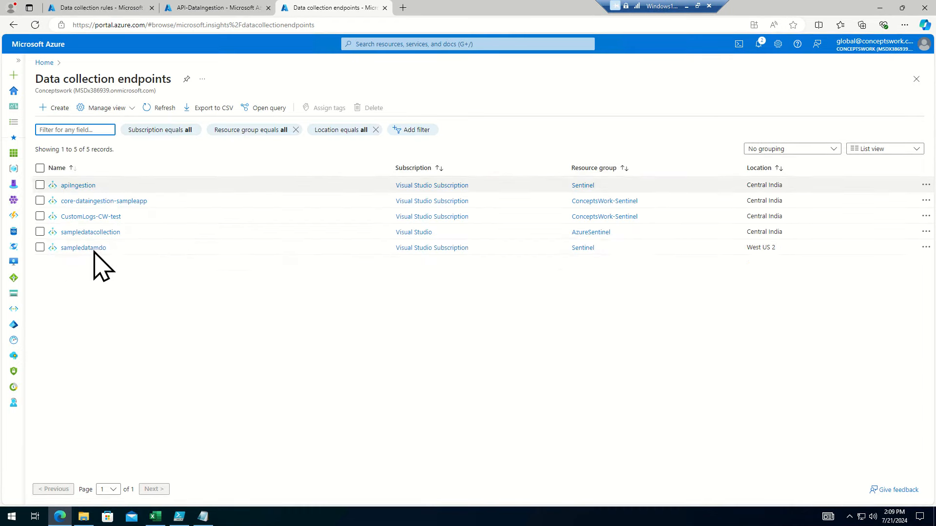
{"action": "left_click", "coordinate": [100, 201]}
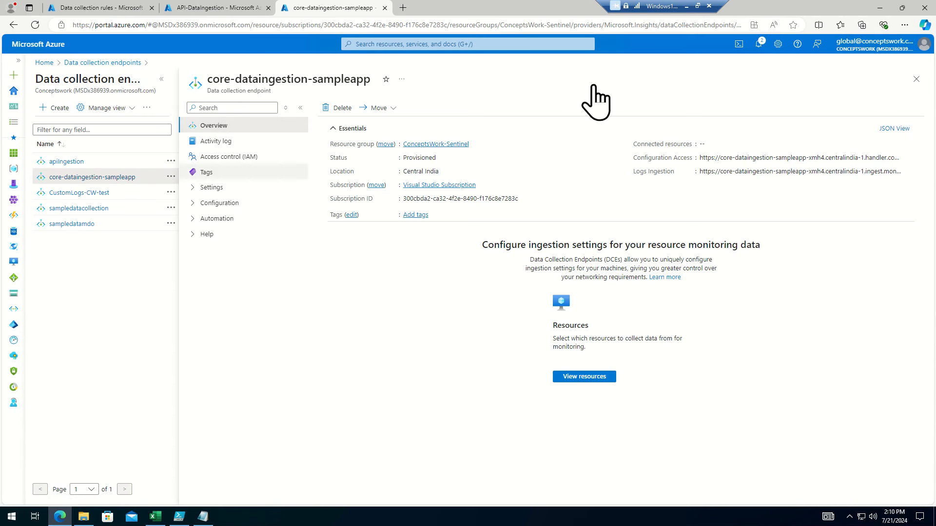
{"action": "left_click", "coordinate": [894, 128]}
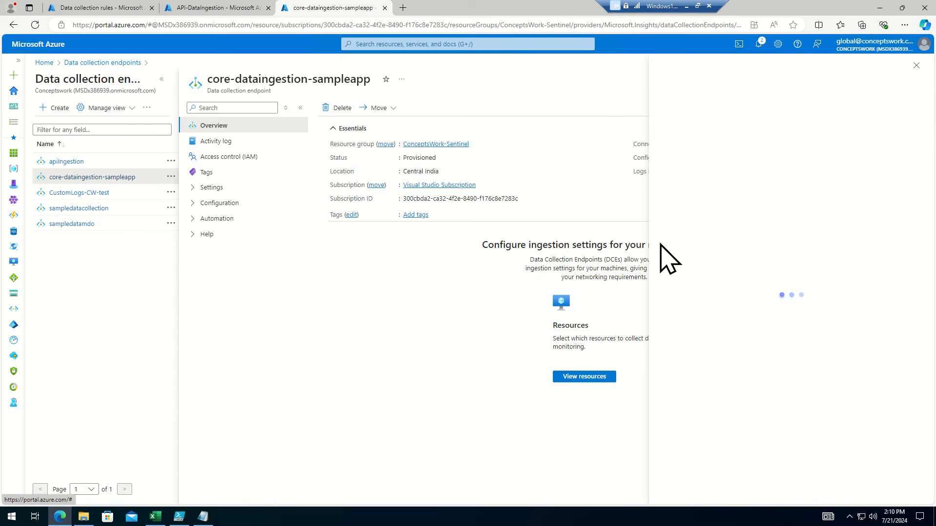
{"action": "left_click_drag", "start_coordinate": [627, 201], "coordinate": [547, 184]}
{"action": "key", "text": "ctrl+c"}
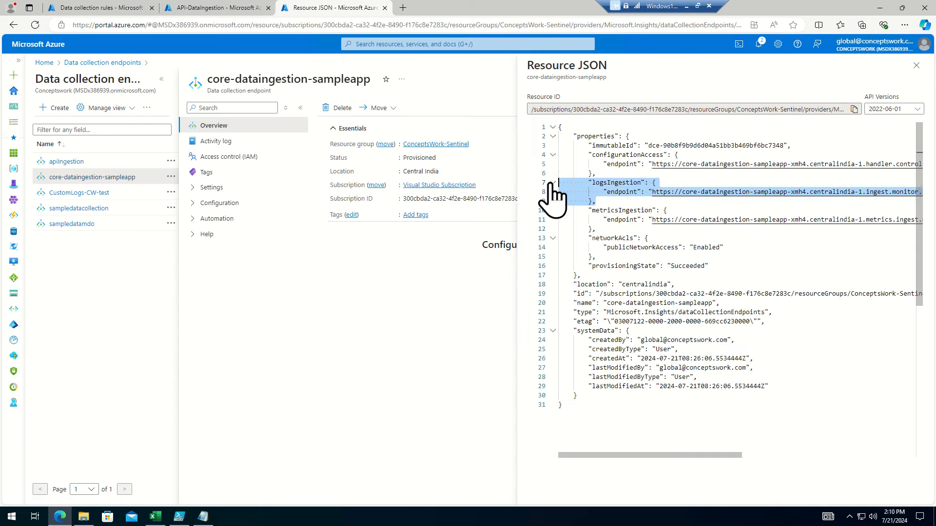
Open a new Notepad document and paste the copied logsIngestion block into it.
{"action": "key", "text": "alt+Tab"}
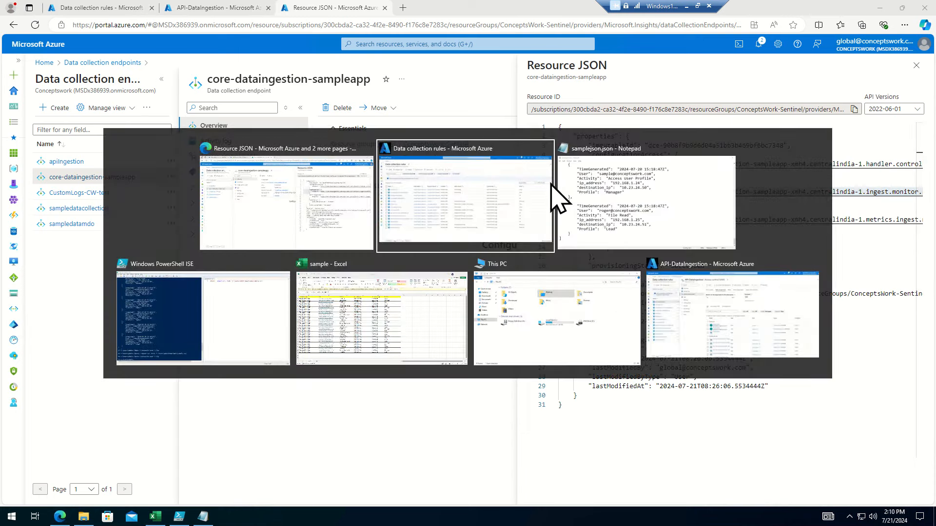
{"action": "key", "text": "Escape"}
{"action": "key", "text": "super+r"}
{"action": "type", "text": "nit"}
{"action": "key", "text": "BackSpace"}
{"action": "key", "text": "BackSpace"}
{"action": "type", "text": "otepad"}
{"action": "key", "text": "Return"}
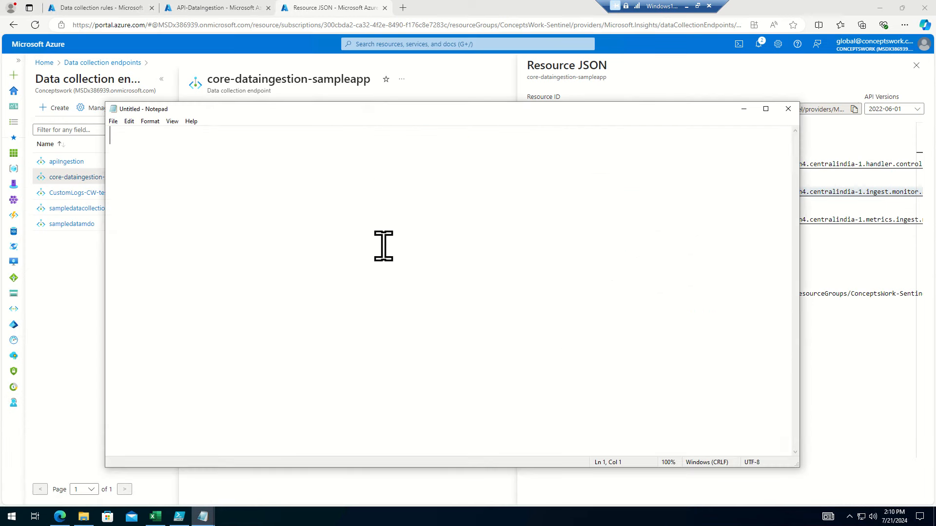
{"action": "key", "text": "ctrl+v"}
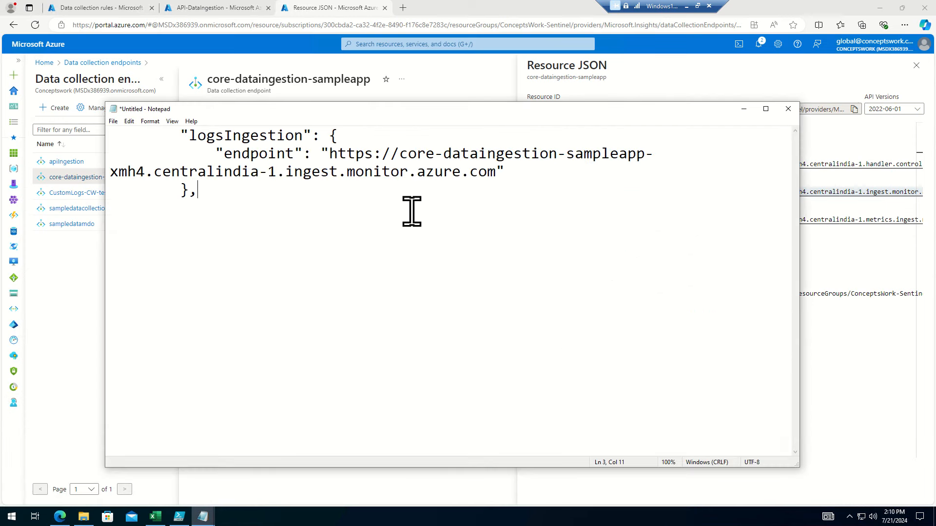
Strip the labels, brackets and quotes from the pasted block so only the logs ingestion endpoint URL remains.
{"action": "left_click", "coordinate": [180, 194], "text": "shift"}
{"action": "key", "text": "Delete"}
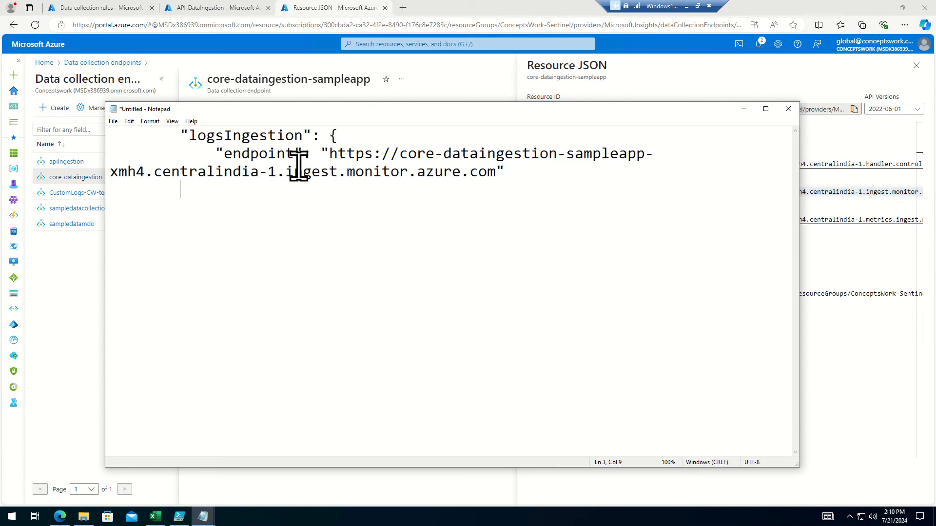
{"action": "left_click_drag", "start_coordinate": [328, 154], "coordinate": [113, 126]}
{"action": "key", "text": "Delete"}
{"action": "left_click", "coordinate": [362, 154]}
{"action": "key", "text": "BackSpace"}
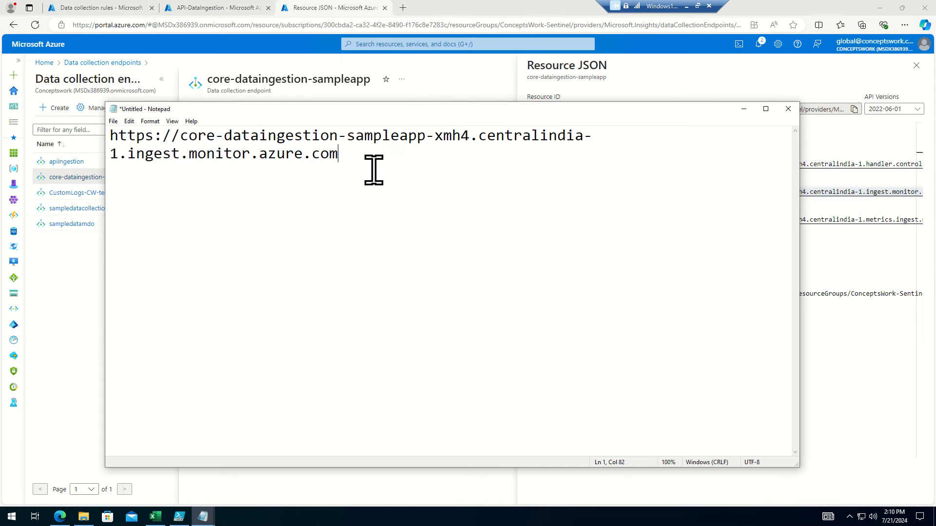
Append /datacollectionRules to the end of the endpoint URL in the note.
{"action": "type", "text": "dataco"}
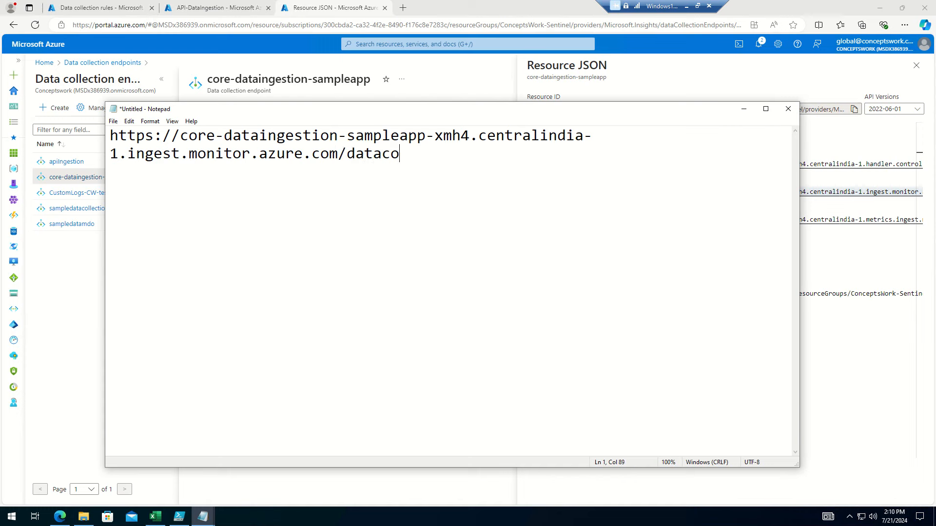
{"action": "type", "text": "llectionRil"}
{"action": "key", "text": "BackSpace"}
{"action": "key", "text": "BackSpace"}
{"action": "type", "text": "ules"}
Return to the Azure portal in Edge, close the endpoint's JSON and details, and open the Data collection rules list.
{"action": "key", "text": "alt+Tab"}
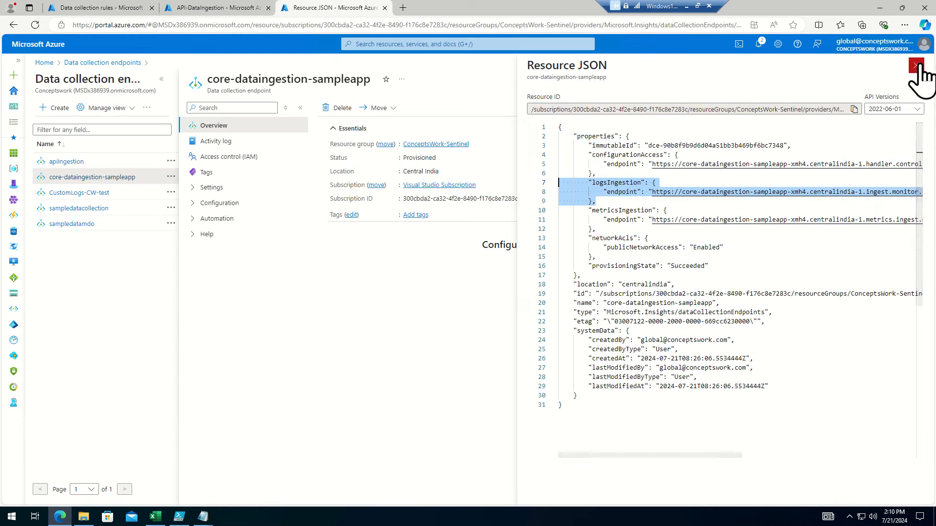
{"action": "left_click", "coordinate": [916, 67]}
{"action": "left_click", "coordinate": [916, 79]}
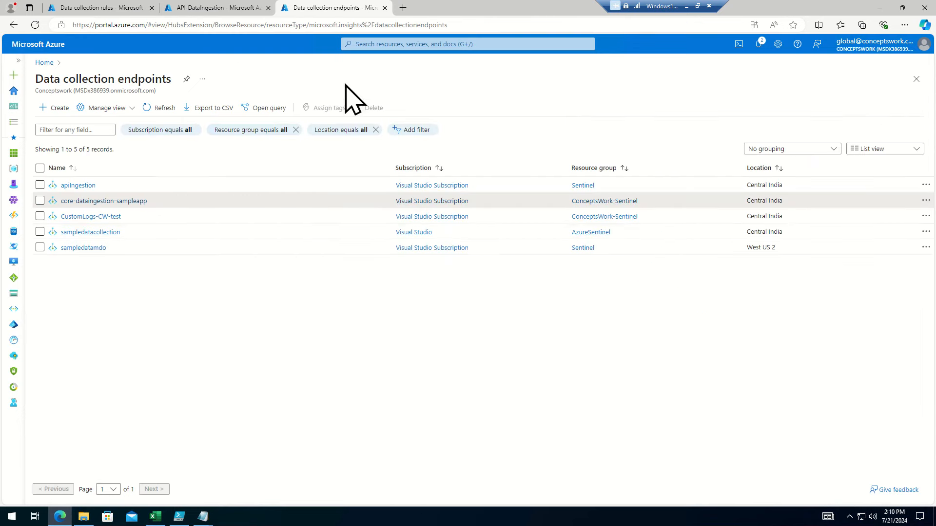
{"action": "left_click", "coordinate": [387, 45]}
{"action": "type", "text": "DAta "}
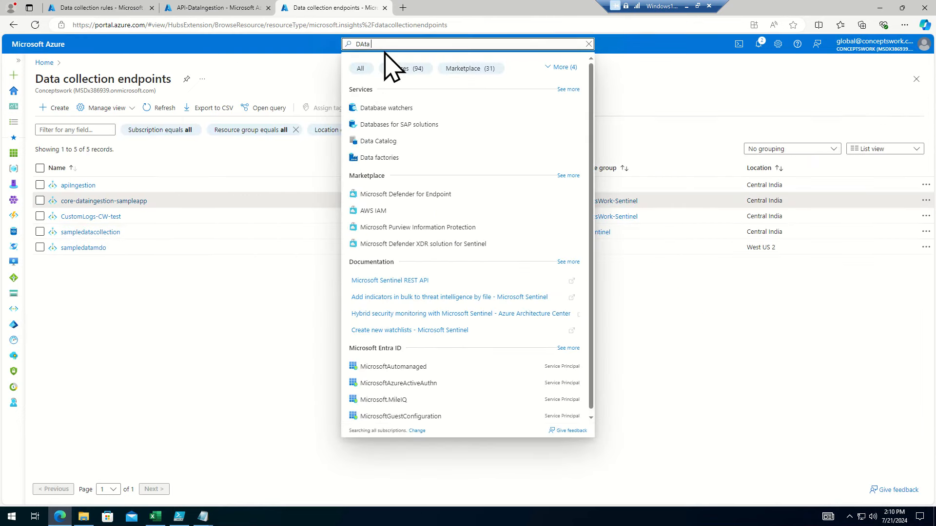
{"action": "type", "text": "coll"}
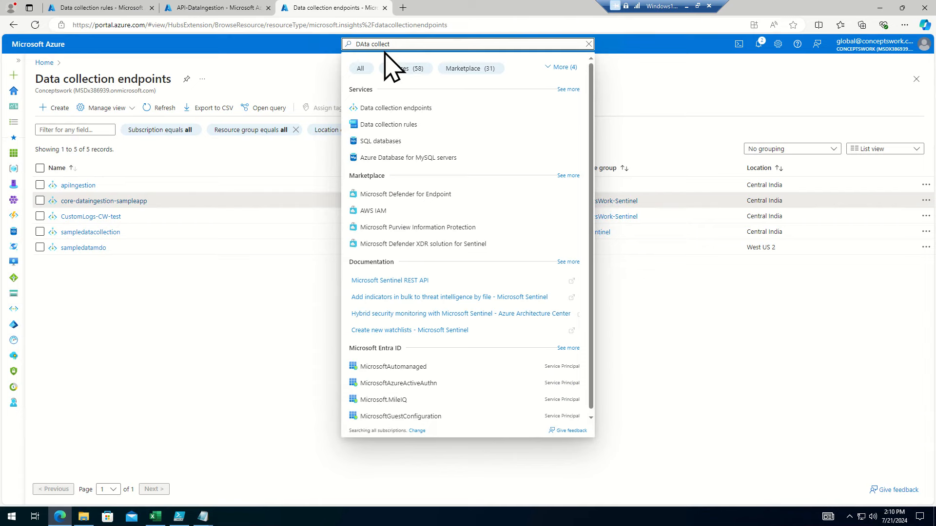
{"action": "left_click", "coordinate": [390, 125]}
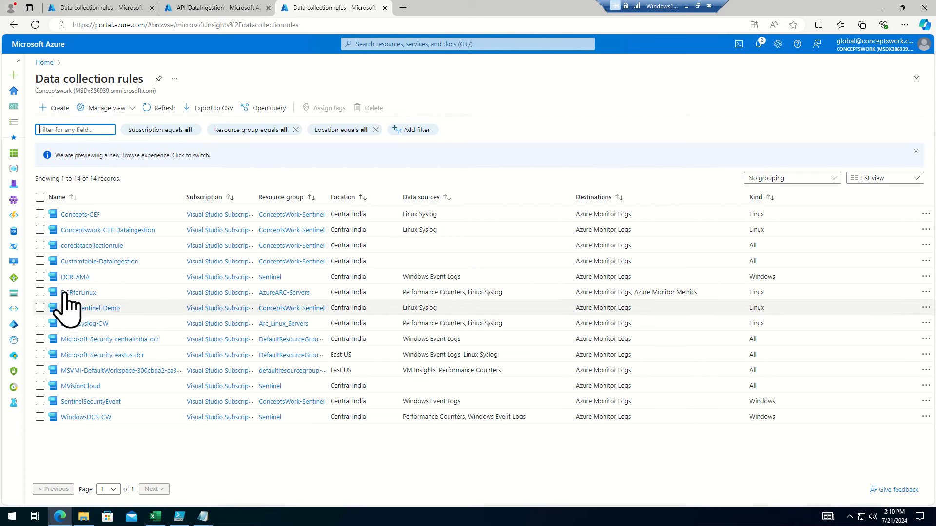
Copy the Immutable Id of coredatacollectionrule and append it to the URL in the Notepad note, followed by /streams.
{"action": "left_click", "coordinate": [98, 248]}
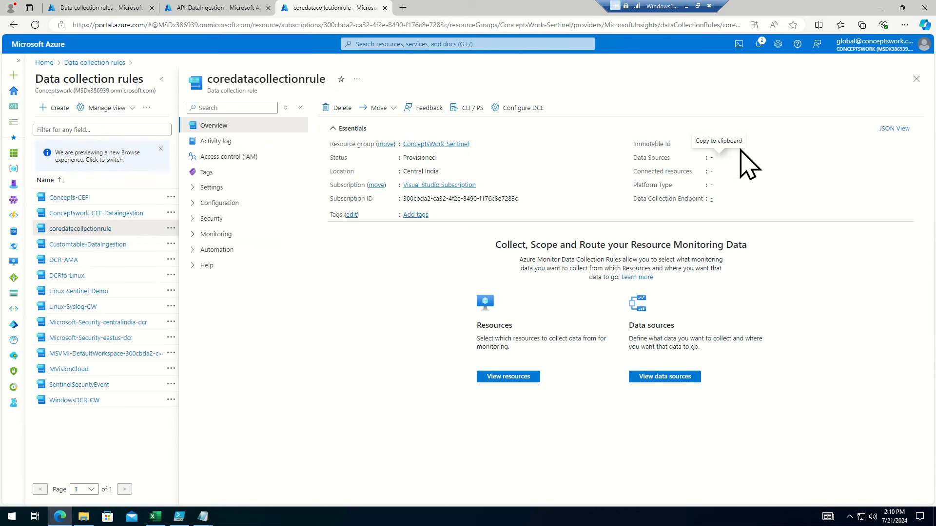
{"action": "left_click", "coordinate": [833, 145]}
{"action": "key", "text": "alt+Tab"}
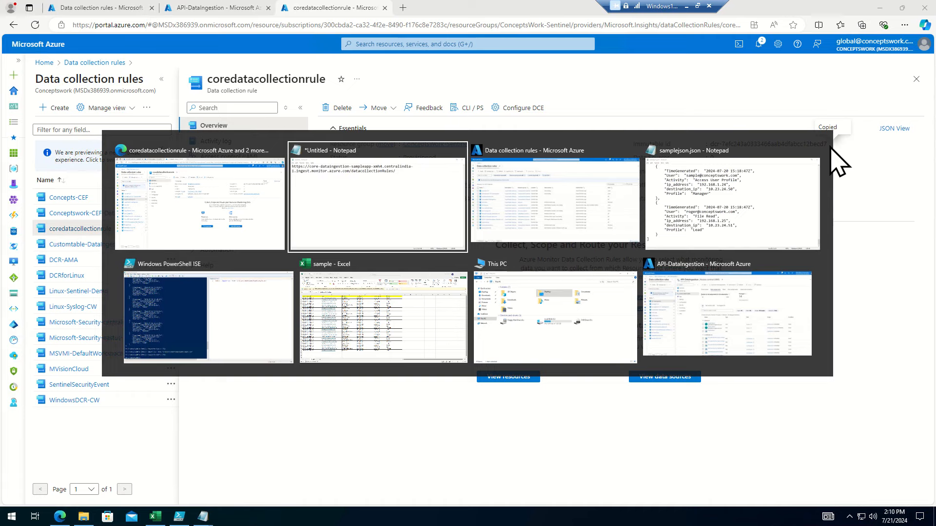
{"action": "key", "text": "ctrl+v"}
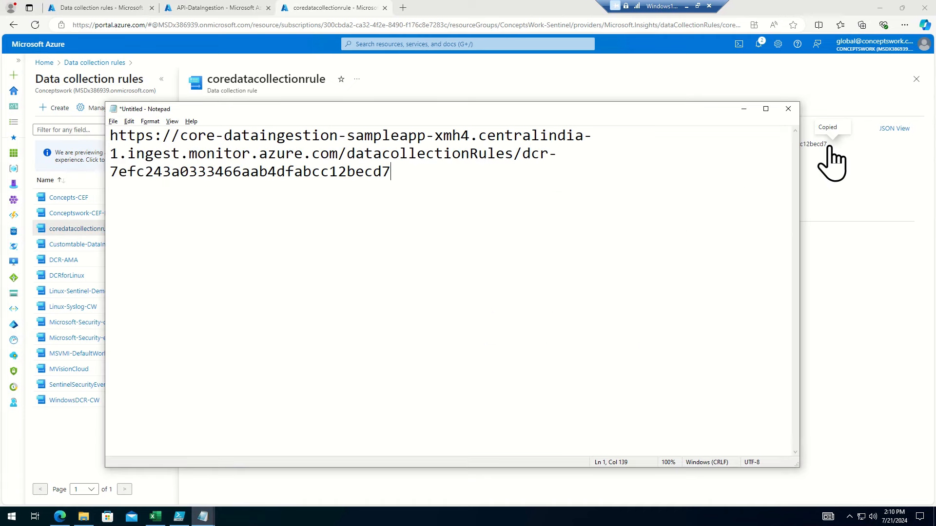
{"action": "type", "text": "/streams"}
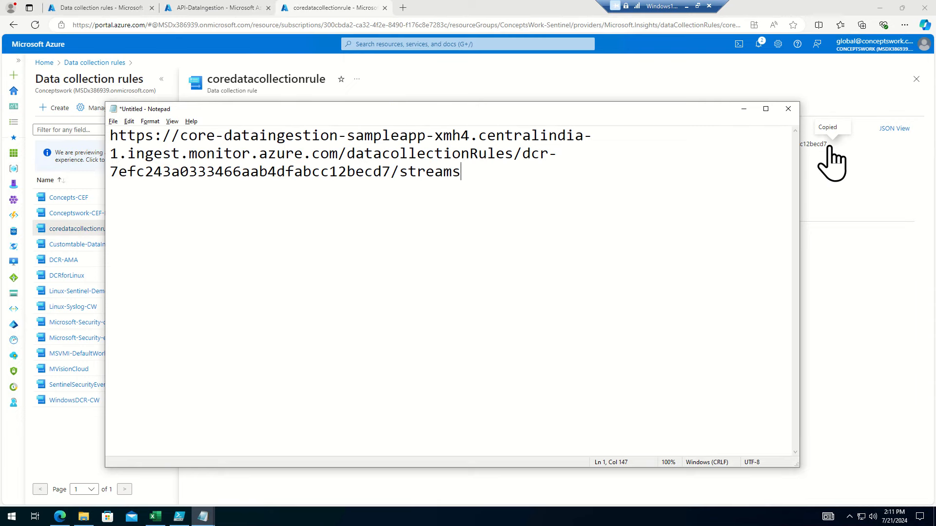
Return to the Azure portal, open the JSON of coredatacollectionrule and copy the stream name Custom-coresampleapidata_CL from dataFlows.
{"action": "key", "text": "alt+Tab"}
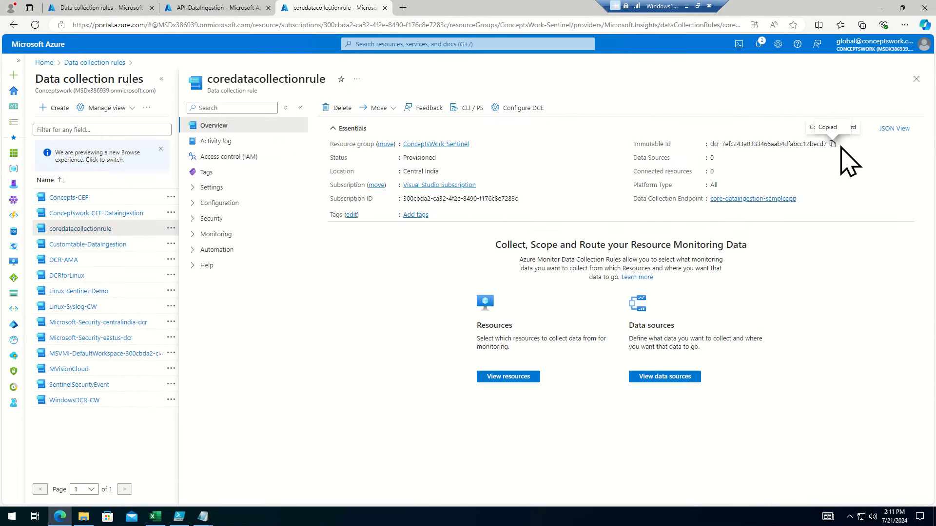
{"action": "left_click", "coordinate": [894, 130]}
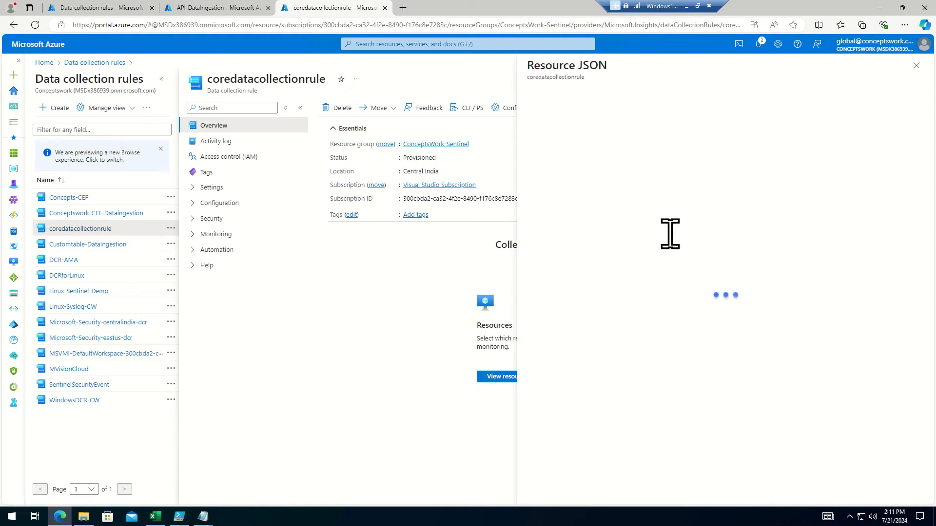
{"action": "scroll", "coordinate": [664, 251], "scroll_direction": "down", "scroll_amount": 5}
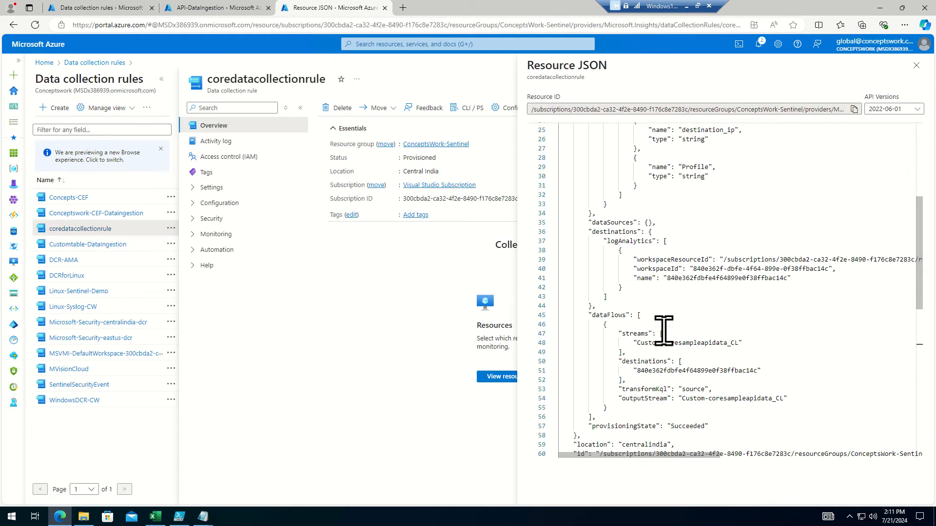
{"action": "left_click_drag", "start_coordinate": [666, 342], "coordinate": [730, 345]}
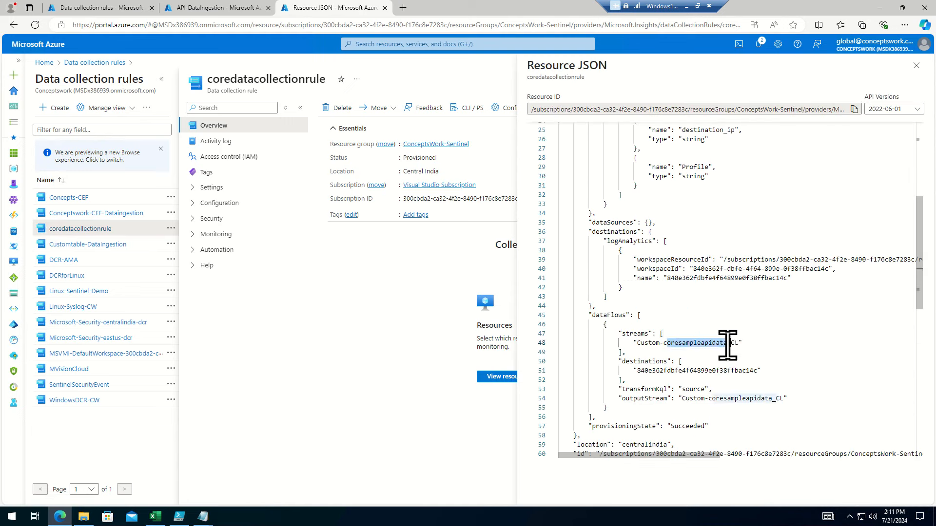
{"action": "left_click", "coordinate": [702, 378]}
{"action": "left_click_drag", "start_coordinate": [639, 343], "coordinate": [742, 341]}
{"action": "left_click", "coordinate": [681, 352]}
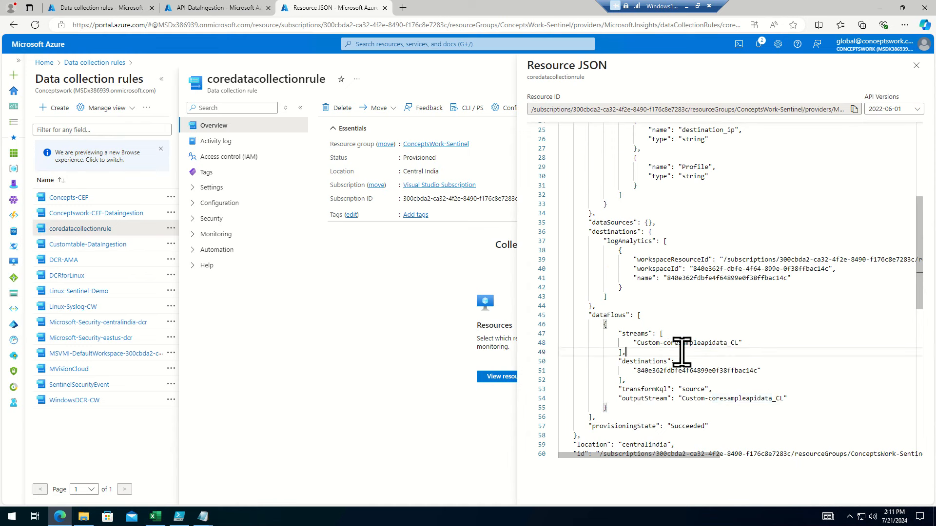
{"action": "left_click_drag", "start_coordinate": [637, 344], "coordinate": [738, 344]}
{"action": "key", "text": "ctrl+c"}
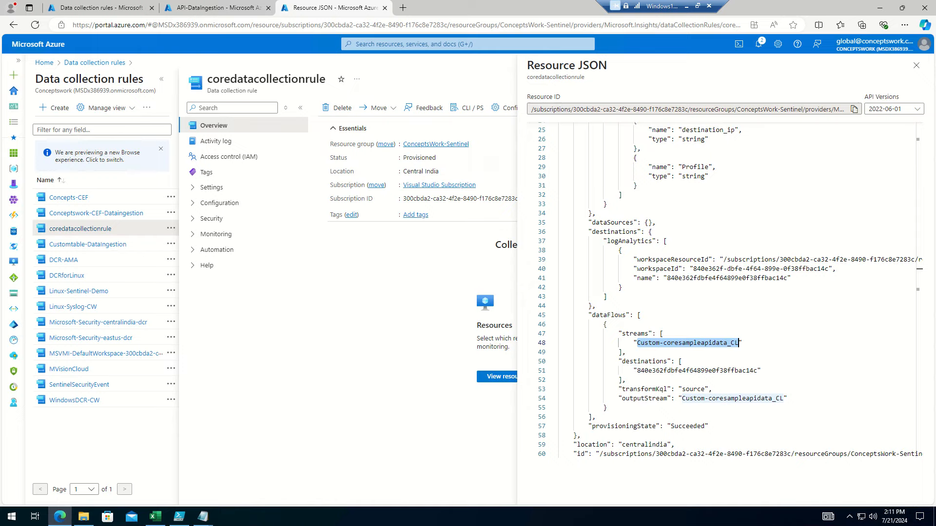
Complete the URL in the Notepad note with /Custom-coresampleapidata_CL and the query ?api-version=2023-01-01.
{"action": "key", "text": "alt+Tab"}
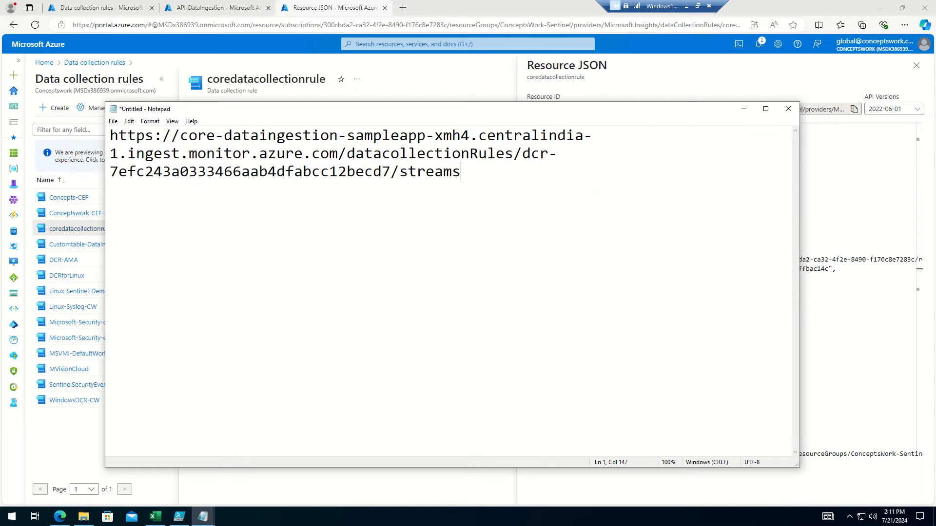
{"action": "key", "text": "ctrl+v"}
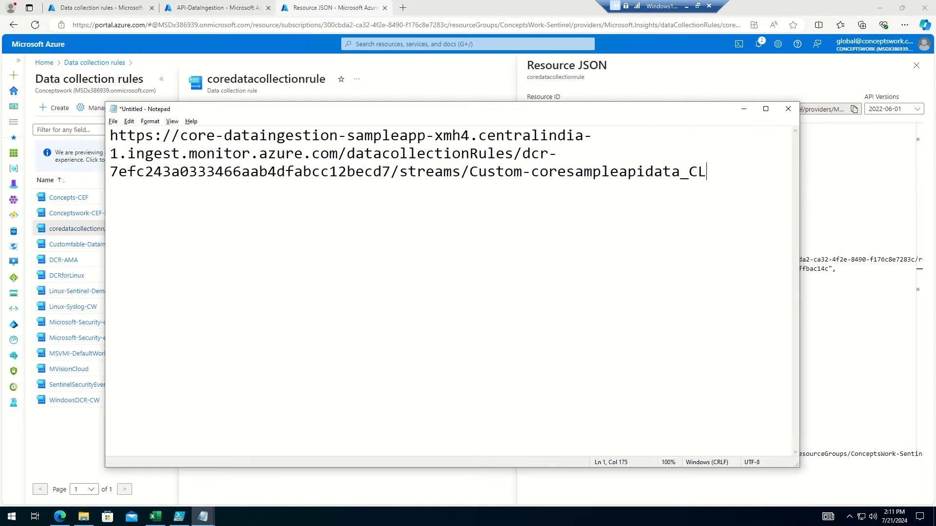
{"action": "type", "text": "?api-version"}
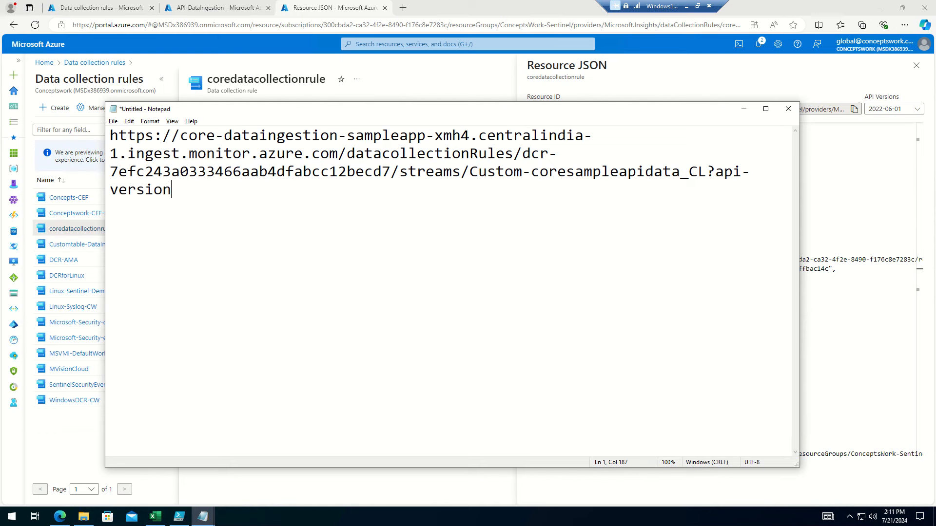
{"action": "type", "text": "=2023-01-01"}
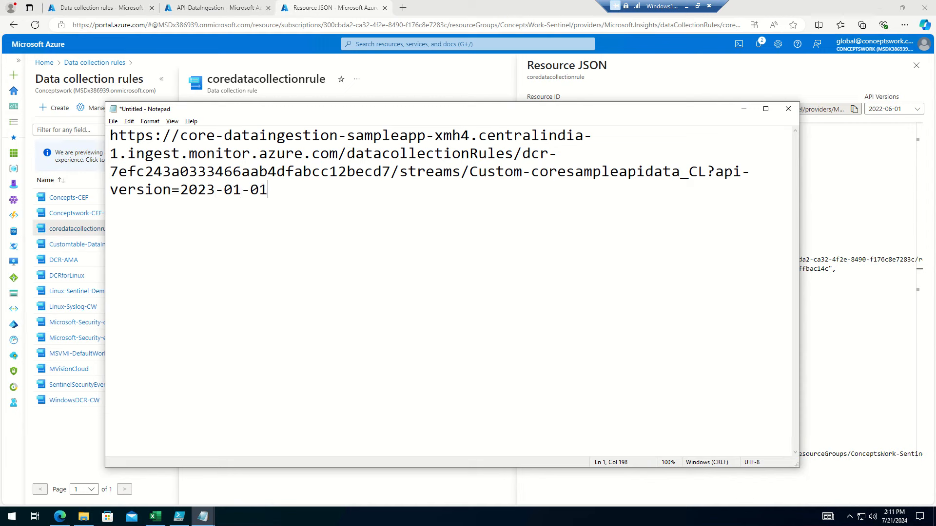
Copy the entire contents of the note and delete the leftover blank line below the URL.
{"action": "key", "text": "ctrl+a"}
{"action": "key", "text": "ctrl+c"}
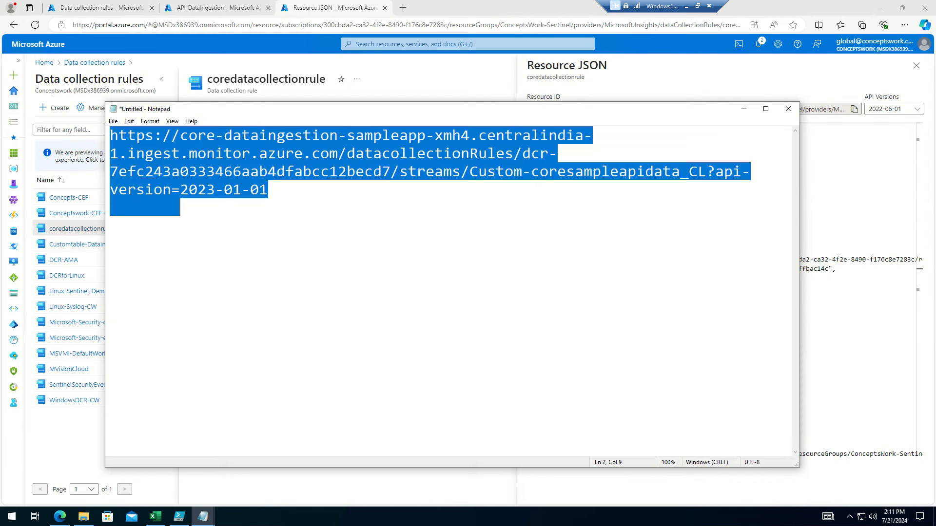
{"action": "left_click_drag", "start_coordinate": [274, 227], "coordinate": [73, 205]}
{"action": "key", "text": "BackSpace"}
{"action": "left_click", "coordinate": [291, 194]}
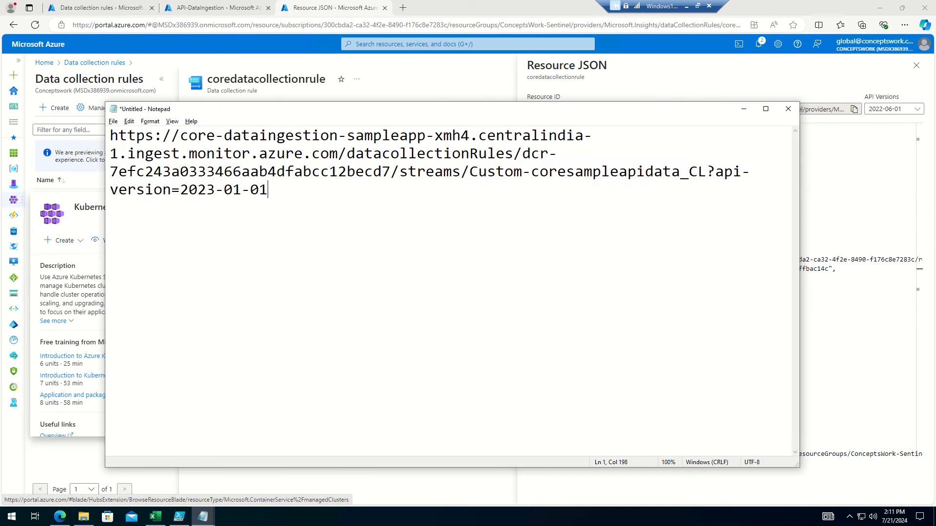
Switch to Postman, replace the POST request's URL with the copied ingestion URL and remove the trailing whitespace.
{"action": "key", "text": "alt+Tab"}
{"action": "triple_click", "coordinate": [191, 88]}
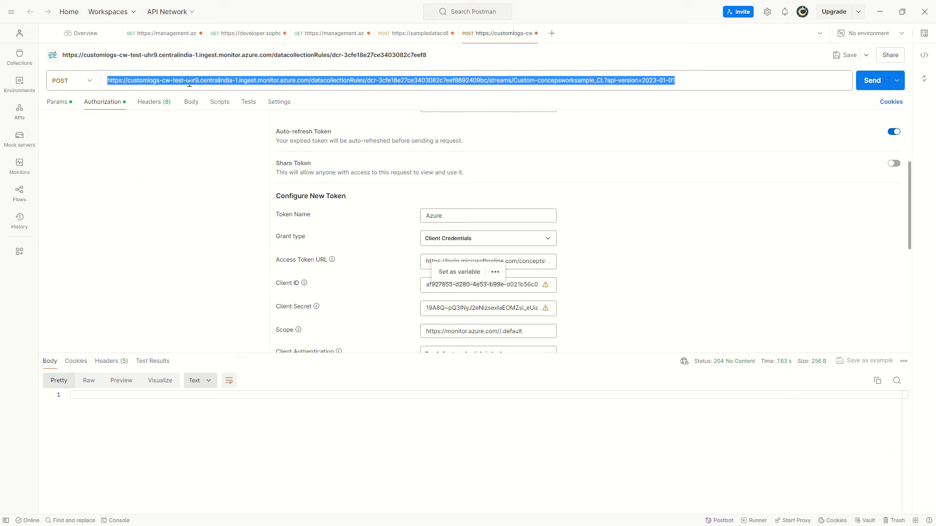
{"action": "key", "text": "ctrl+v"}
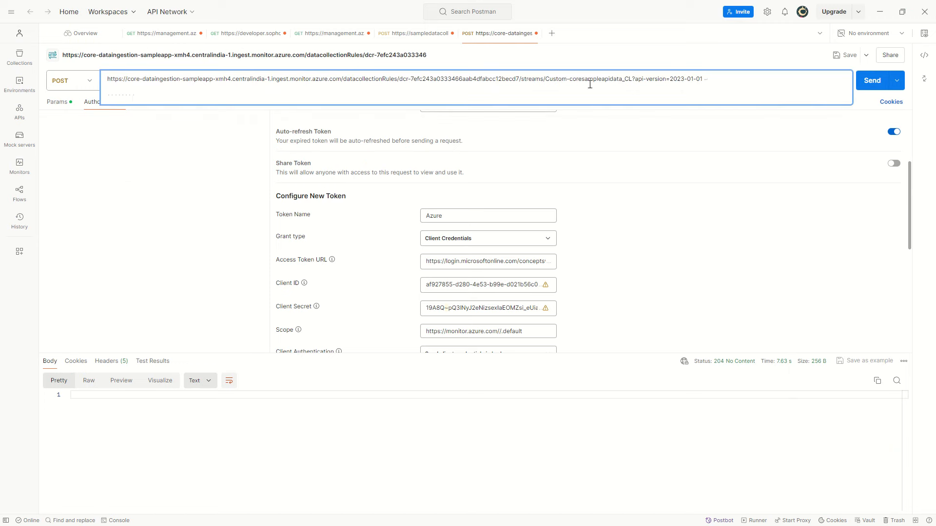
{"action": "left_click_drag", "start_coordinate": [140, 100], "coordinate": [715, 73]}
{"action": "key", "text": "BackSpace"}
{"action": "left_click", "coordinate": [194, 198]}
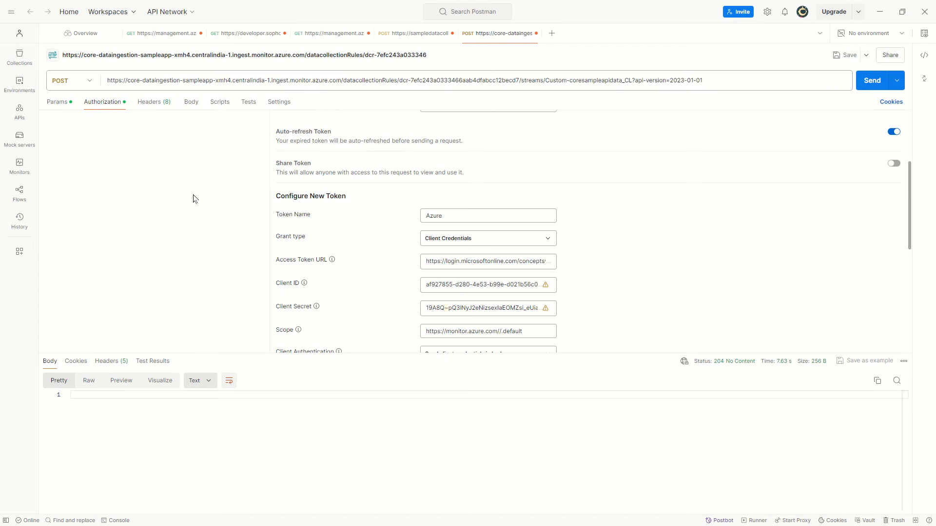
Get a new access token, use it for the request's authorization, and show the request's raw JSON body.
{"action": "scroll", "coordinate": [538, 239], "scroll_direction": "down", "scroll_amount": 6}
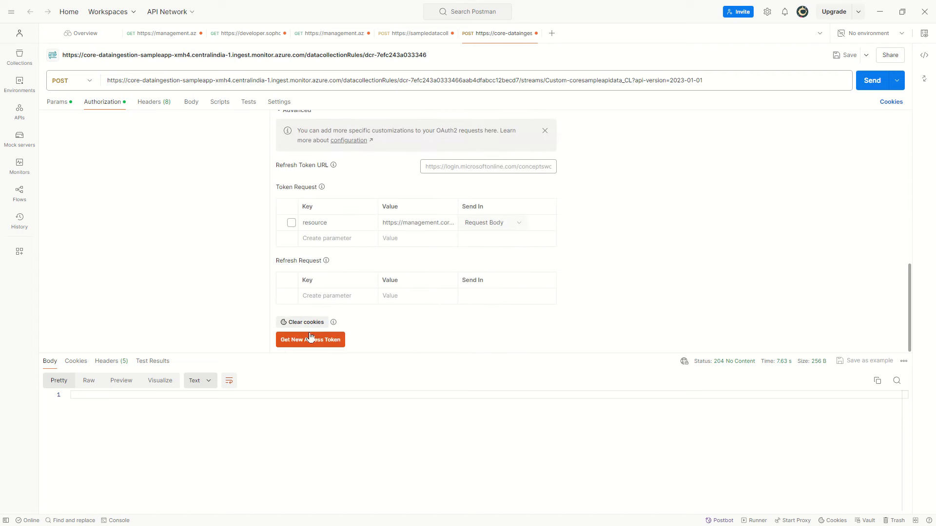
{"action": "left_click", "coordinate": [311, 339]}
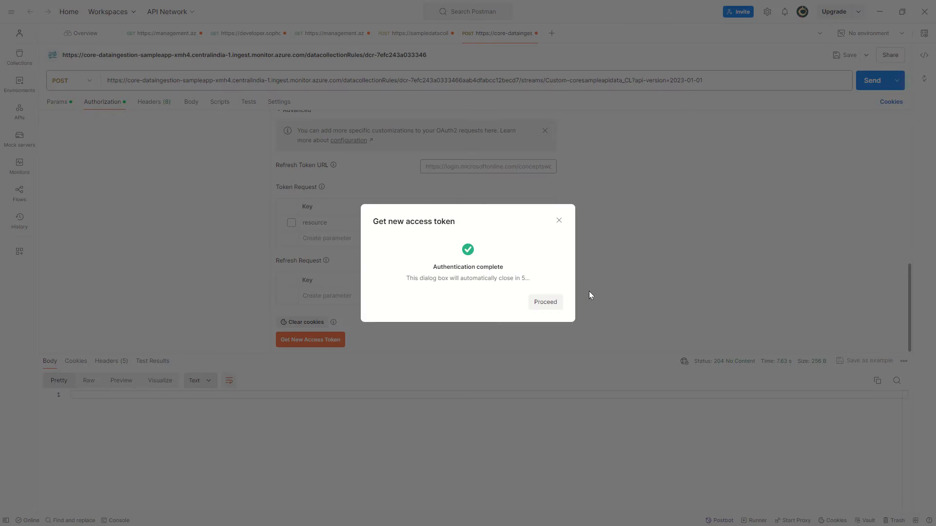
{"action": "left_click", "coordinate": [546, 303]}
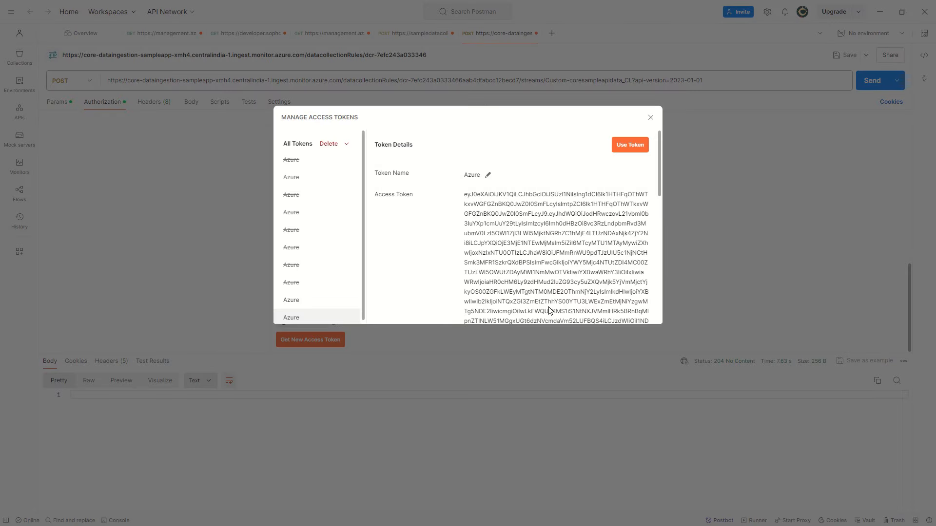
{"action": "left_click", "coordinate": [625, 148]}
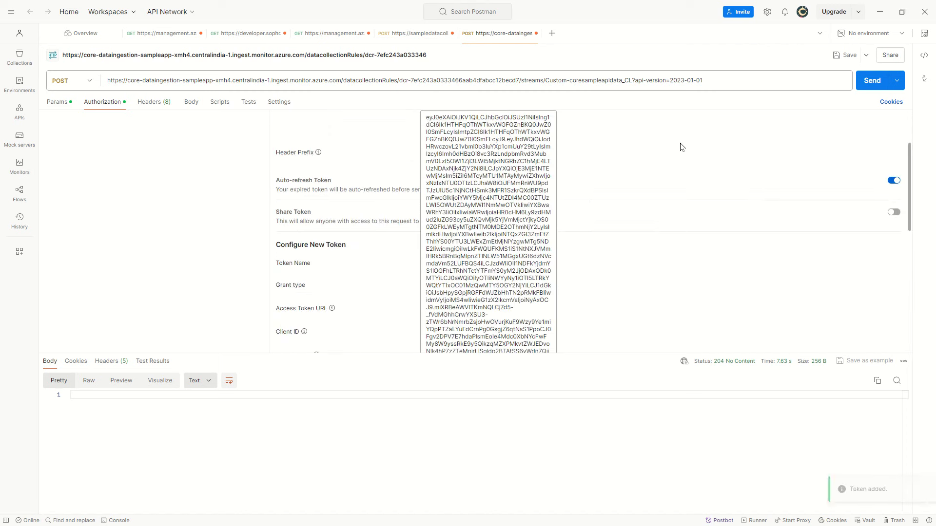
{"action": "left_click", "coordinate": [665, 244]}
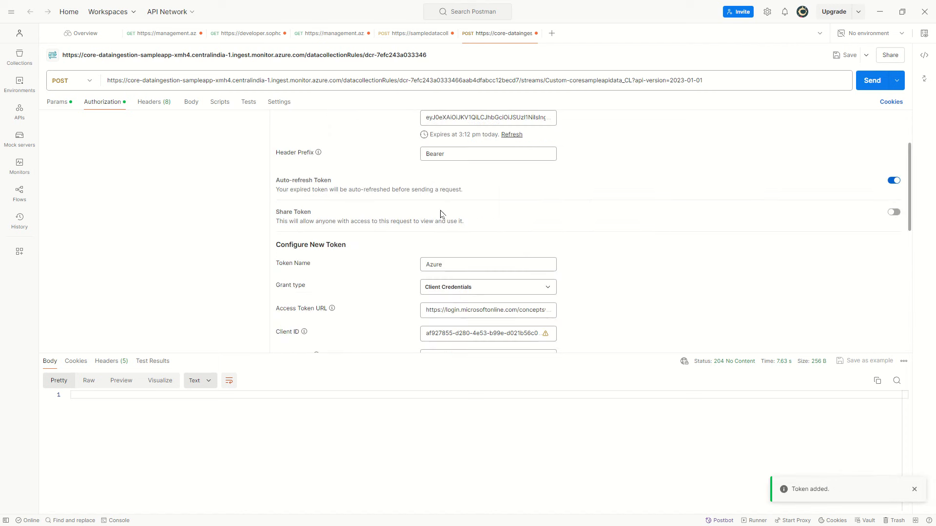
{"action": "left_click", "coordinate": [191, 101]}
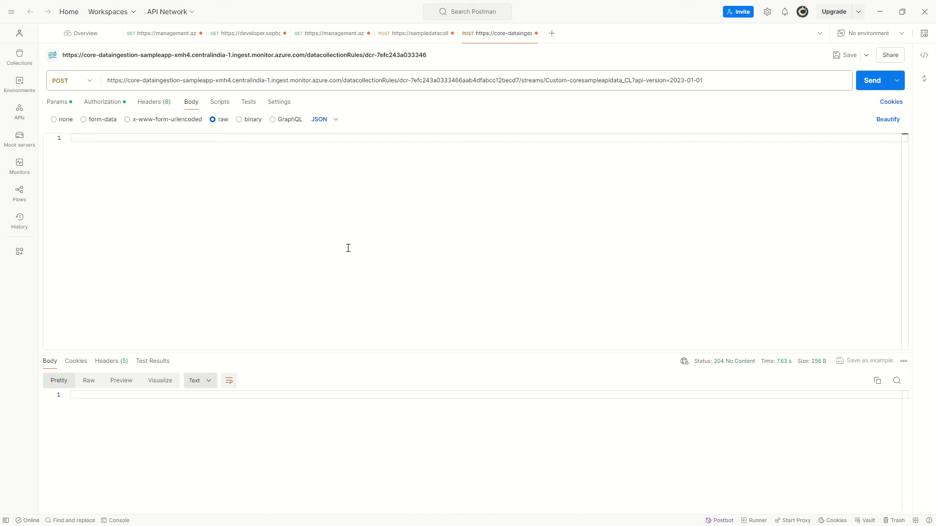
Switch to the sample workbook in Excel and copy the date 2024-07-20 from cell A2.
{"action": "key", "text": "alt+Tab"}
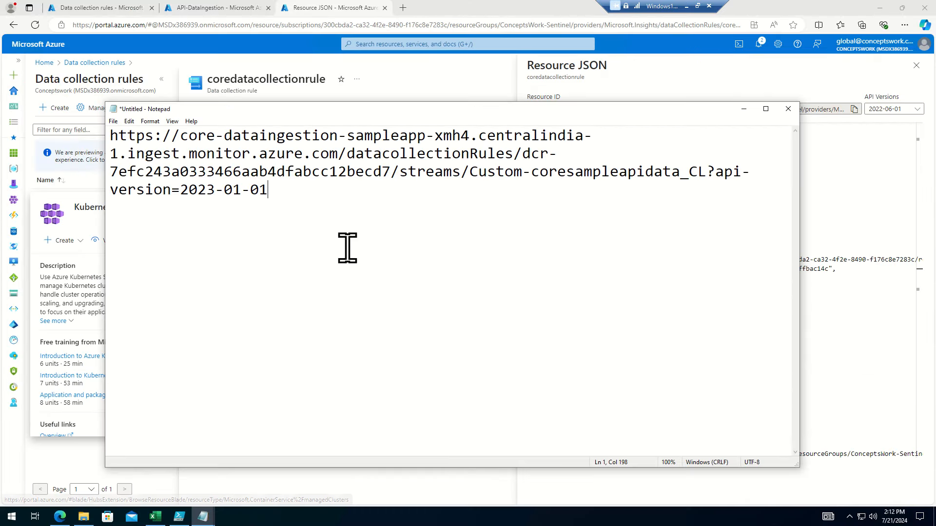
{"action": "left_click", "coordinate": [151, 521]}
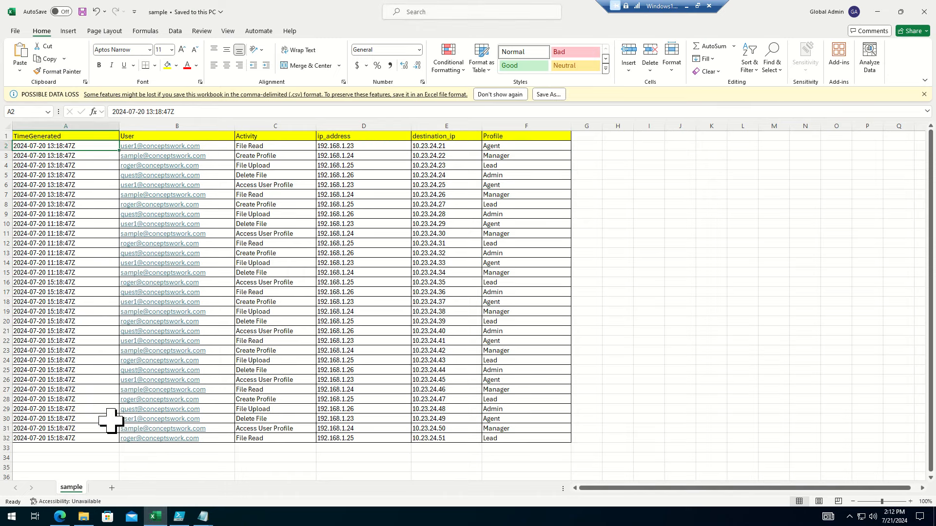
{"action": "left_click", "coordinate": [145, 112]}
{"action": "key", "text": "shift+Left"}
{"action": "key", "text": "shift+Left"}
{"action": "key", "text": "shift+Left"}
{"action": "key", "text": "shift+Left"}
{"action": "key", "text": "shift+Left"}
{"action": "key", "text": "shift+Left"}
{"action": "key", "text": "shift+Left"}
{"action": "key", "text": "shift+Left"}
{"action": "key", "text": "shift+Left"}
{"action": "key", "text": "ctrl+c"}
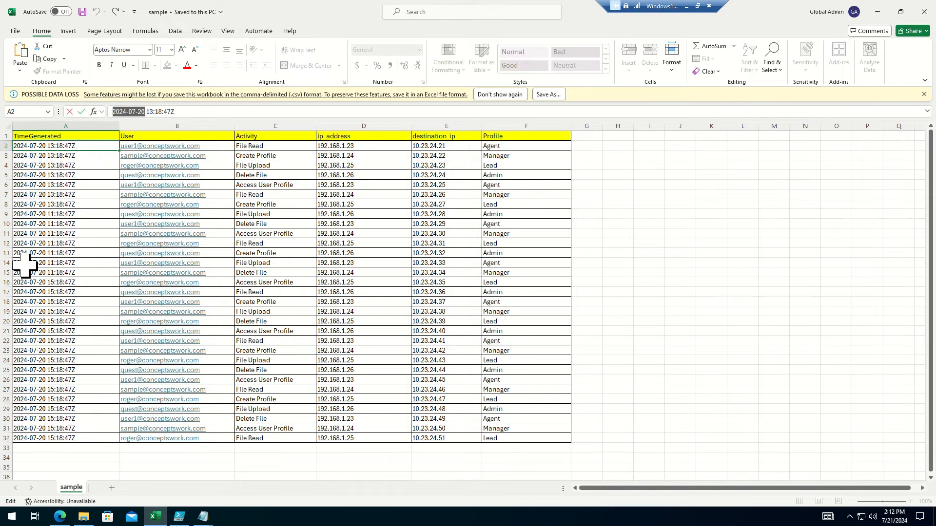
{"action": "key", "text": "Escape"}
Try to replace the date 2024-07-20 throughout the sample sheet and save the workbook.
{"action": "key", "text": "ctrl+h"}
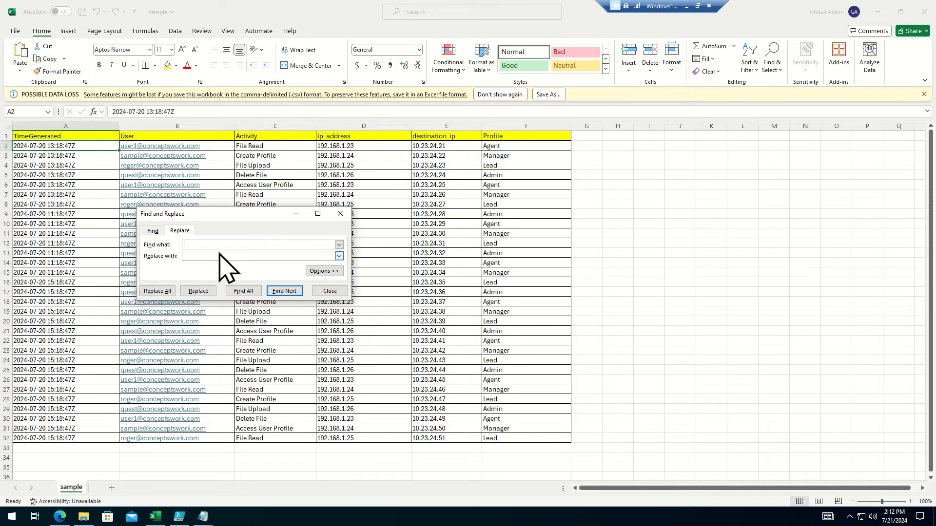
{"action": "key", "text": "ctrl+v"}
{"action": "left_click", "coordinate": [225, 253]}
{"action": "key", "text": "ctrl+v"}
{"action": "left_click", "coordinate": [329, 291]}
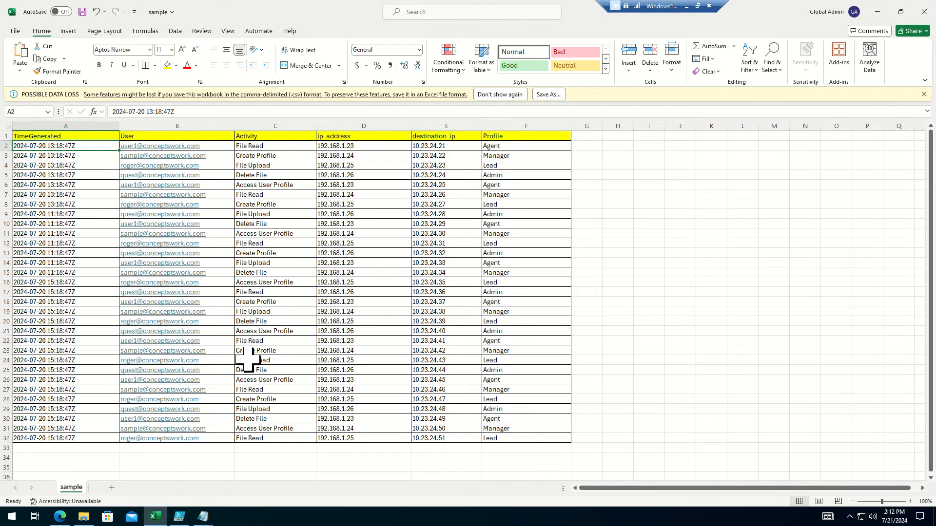
{"action": "key", "text": "ctrl+s"}
Switch to samplejson.json in Notepad, maximize its window and copy the entire JSON text.
{"action": "key", "text": "alt+Tab"}
{"action": "key", "text": "alt+Tab"}
{"action": "key", "text": "alt+Tab"}
{"action": "key", "text": "alt+Tab"}
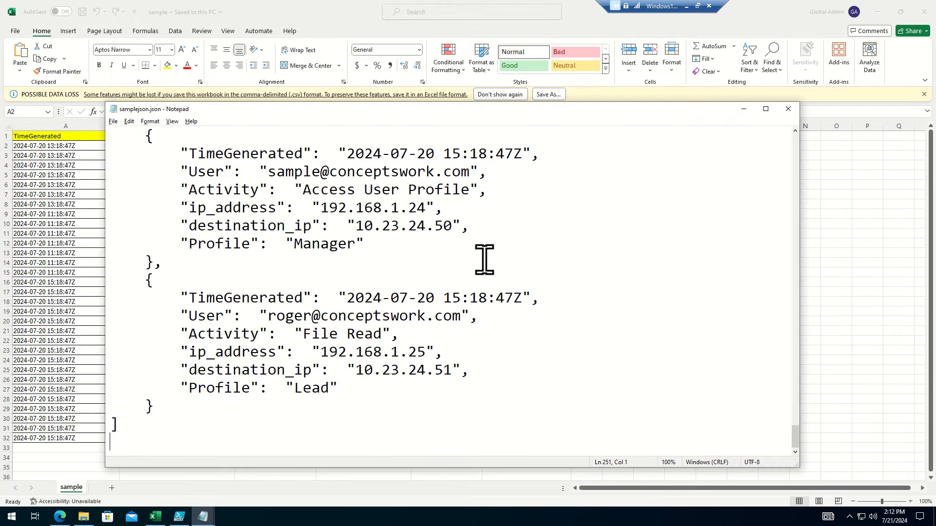
{"action": "double_click", "coordinate": [277, 116]}
{"action": "left_click", "coordinate": [647, 205]}
{"action": "key", "text": "ctrl+a"}
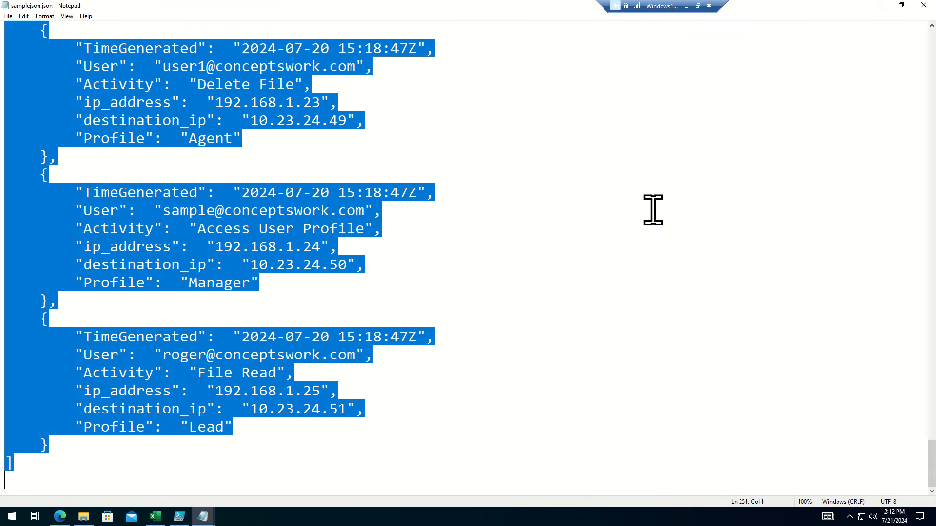
Switch to Postman, paste the copied JSON as the POST request's raw body and send the request.
{"action": "key", "text": "alt+Tab"}
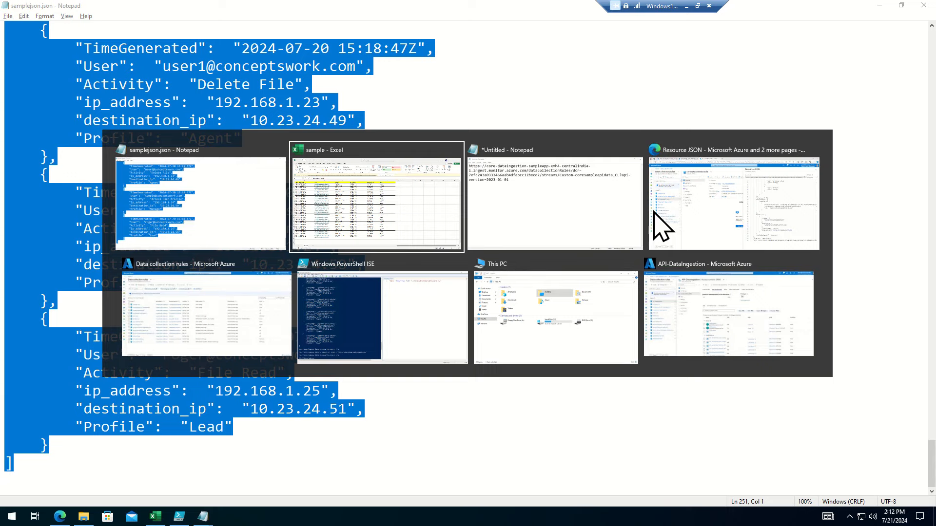
{"action": "key", "text": "Escape"}
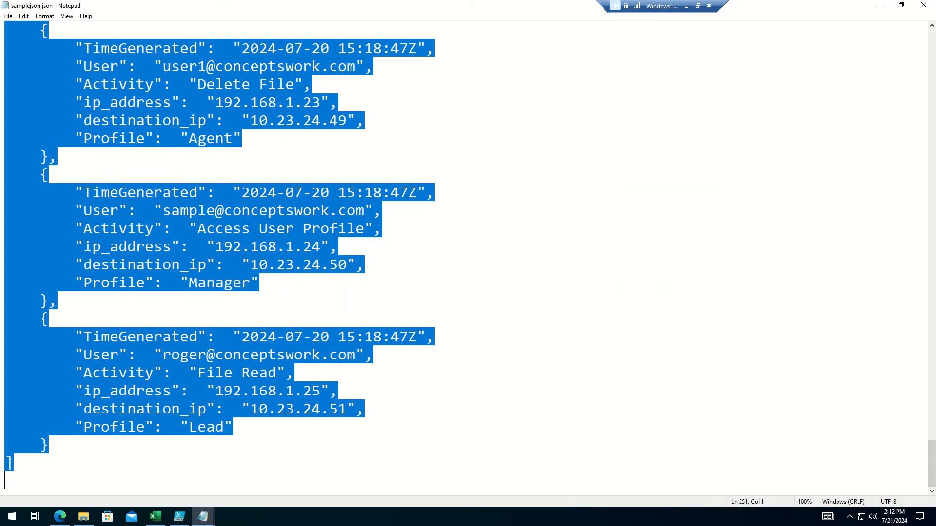
{"action": "key", "text": "alt+Tab"}
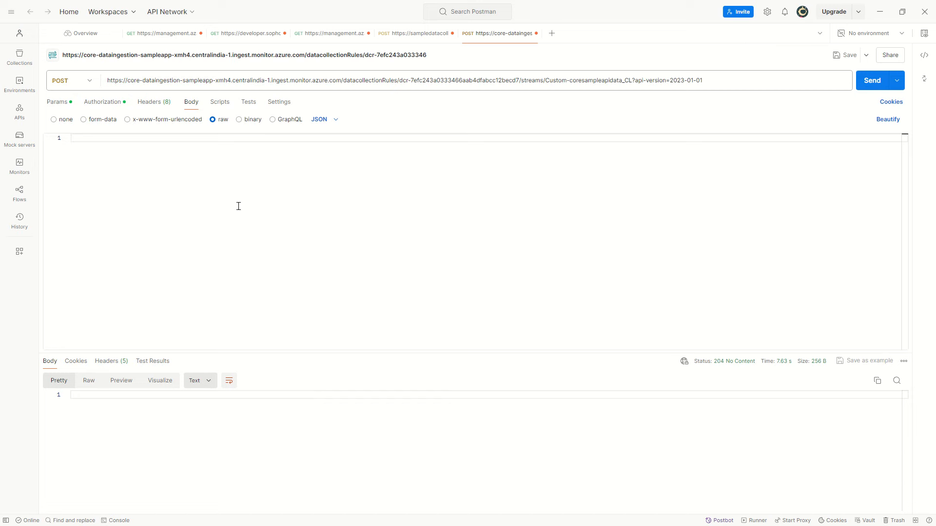
{"action": "key", "text": "ctrl+v"}
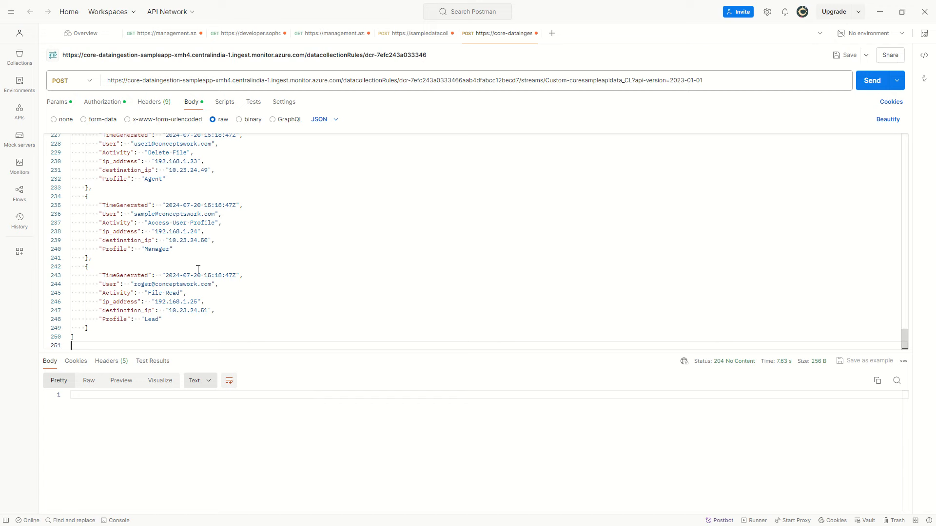
{"action": "left_click_drag", "start_coordinate": [114, 83], "coordinate": [721, 83]}
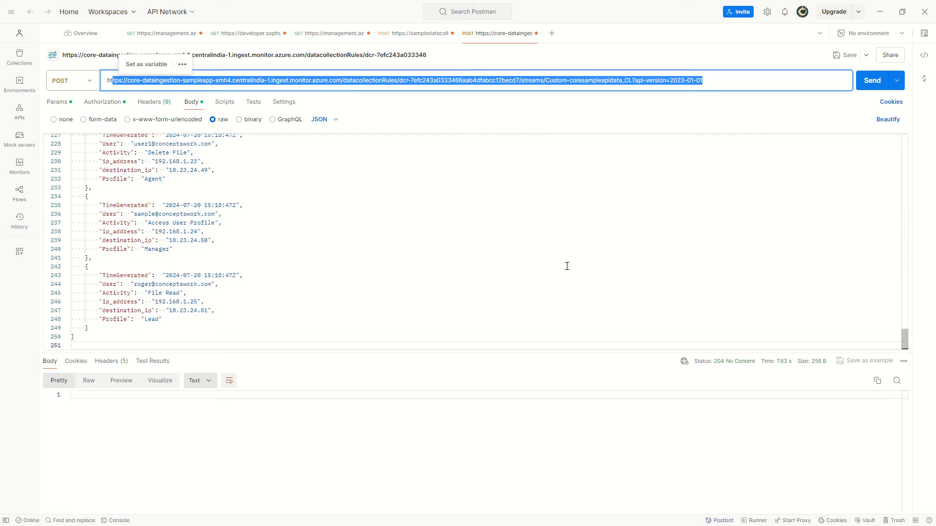
{"action": "left_click", "coordinate": [373, 273]}
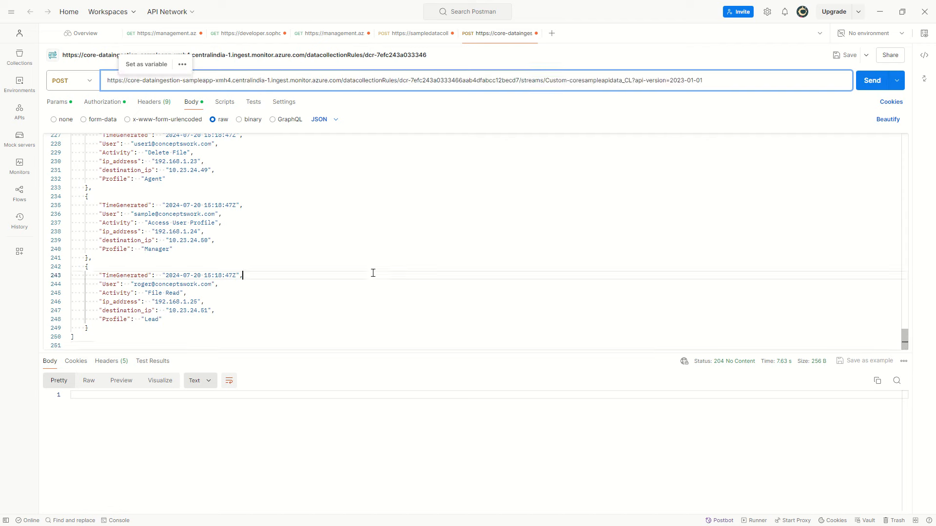
{"action": "left_click", "coordinate": [870, 79]}
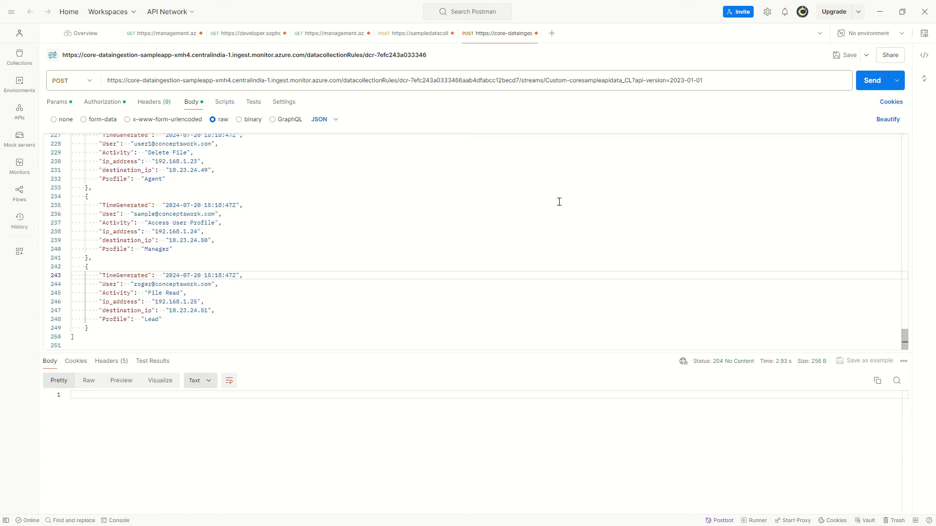
Switch to the Azure portal in the browser, find Log Analytics workspaces and open the Con-Sentinel workspace.
{"action": "key", "text": "alt+Tab"}
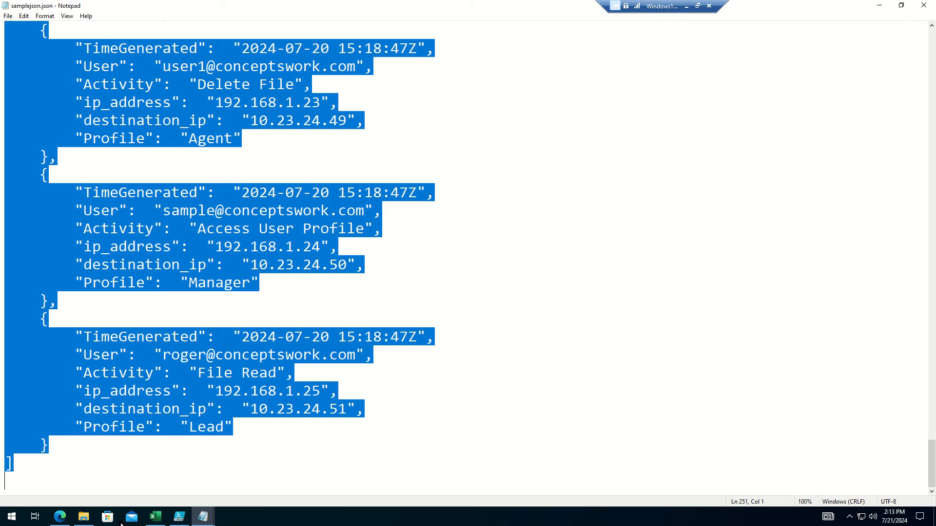
{"action": "left_click", "coordinate": [60, 518]}
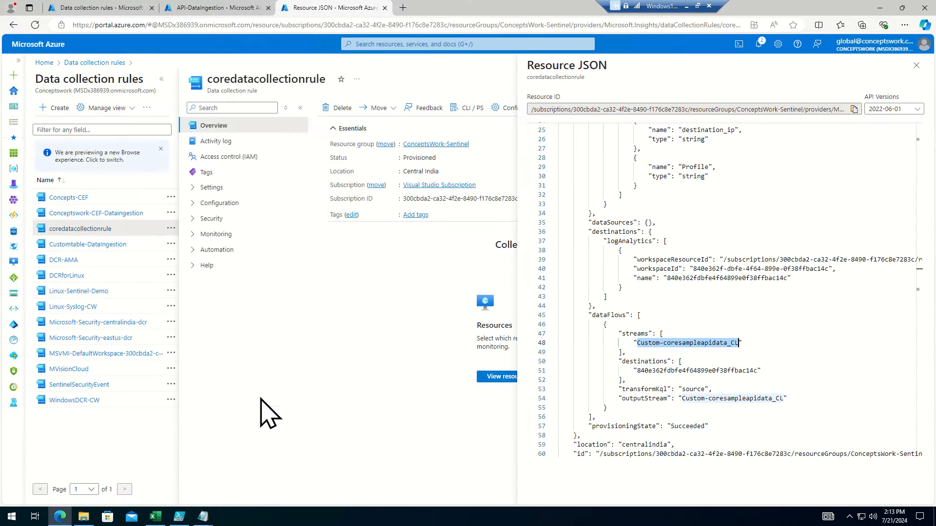
{"action": "left_click", "coordinate": [190, 7]}
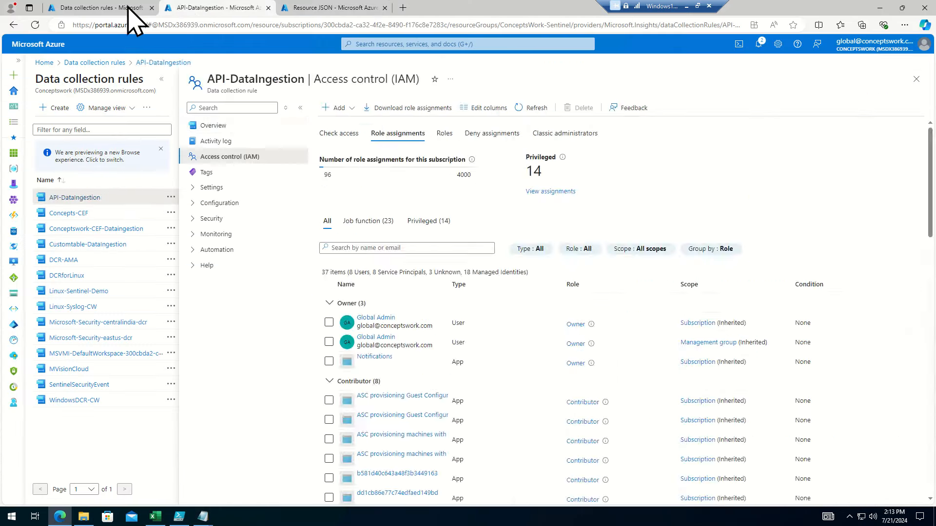
{"action": "left_click", "coordinate": [130, 8]}
{"action": "left_click", "coordinate": [380, 44]}
{"action": "type", "text": "Log Ana"}
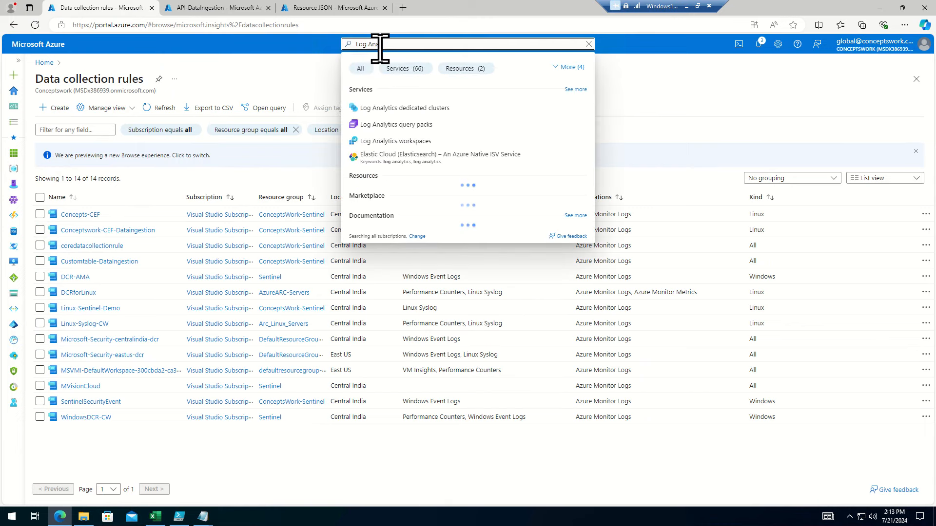
{"action": "left_click", "coordinate": [423, 142]}
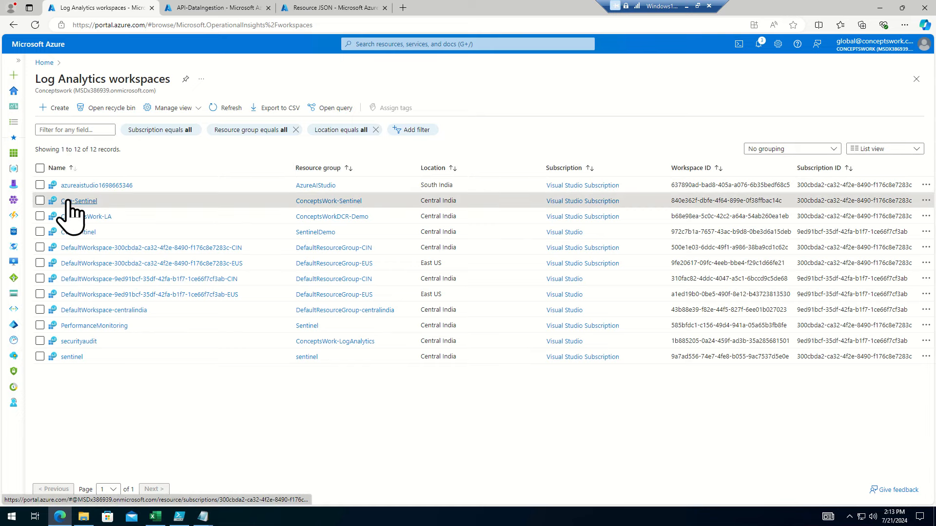
{"action": "left_click", "coordinate": [74, 201]}
{"action": "left_click", "coordinate": [162, 80]}
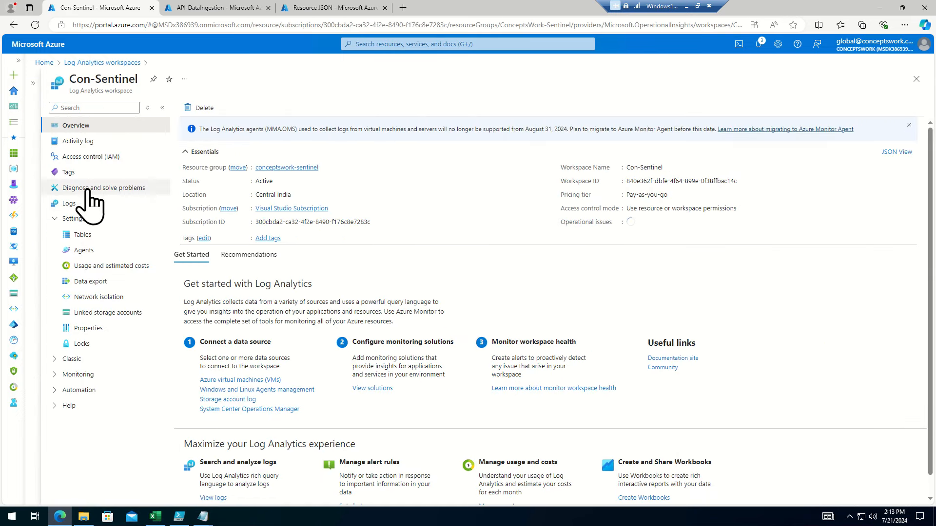
Open the Con-Sentinel workspace's logs, dismiss the Queries hub and set the query editor to KQL mode.
{"action": "left_click", "coordinate": [70, 205]}
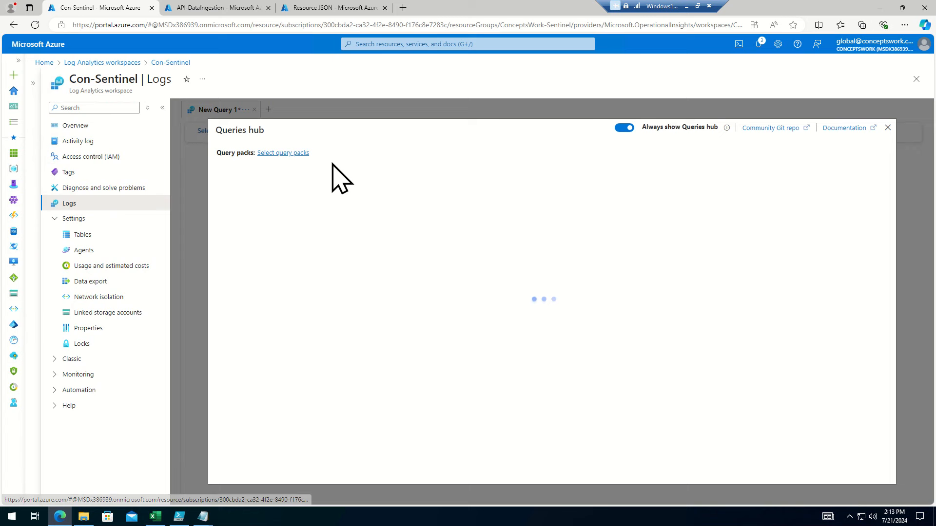
{"action": "left_click", "coordinate": [887, 128]}
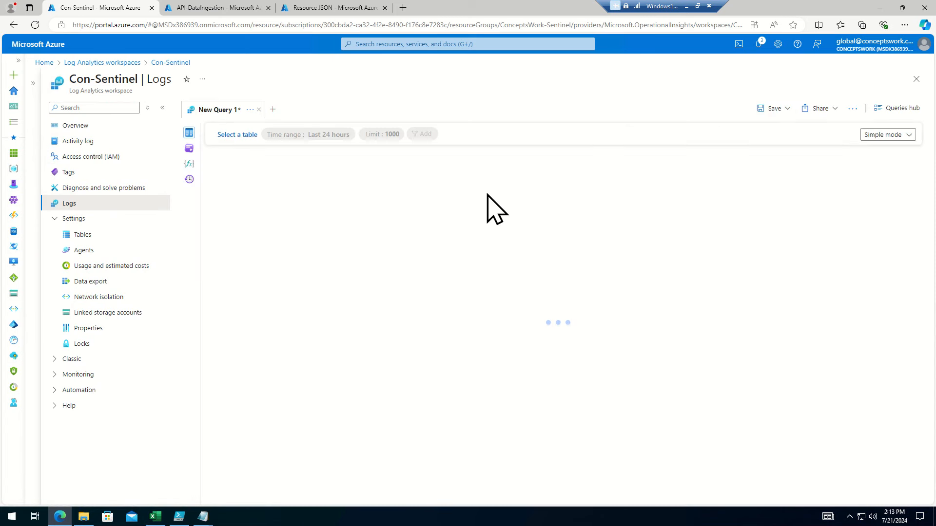
{"action": "left_click", "coordinate": [868, 139]}
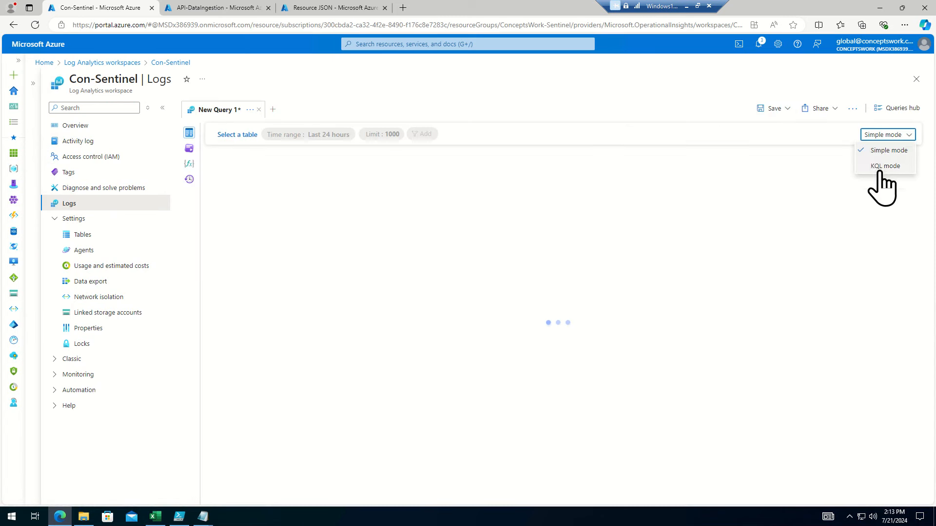
{"action": "left_click", "coordinate": [877, 171]}
Run the coresampleapidata_CL query from the query history and leave only that table name in the editor.
{"action": "type", "text": "concepsworksample_CL"}
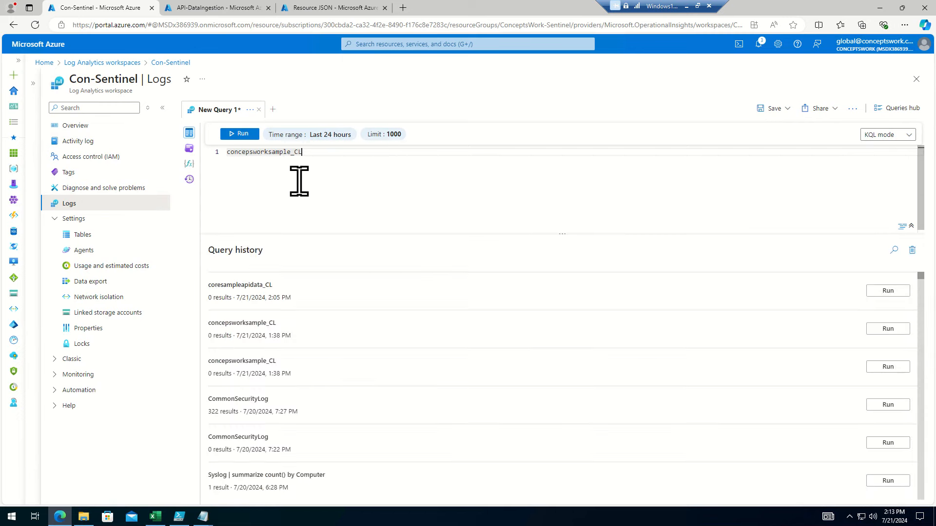
{"action": "key", "text": "ctrl+z"}
{"action": "type", "text": "core"}
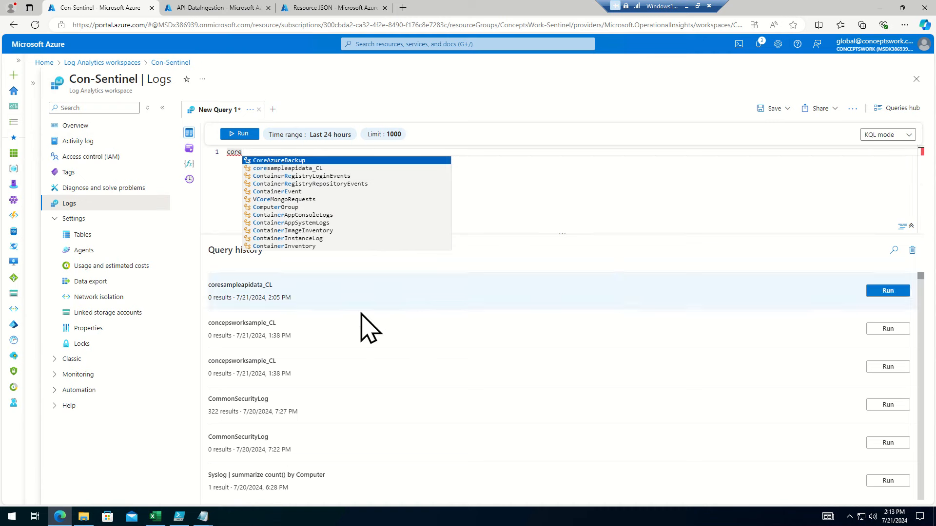
{"action": "left_click", "coordinate": [888, 291]}
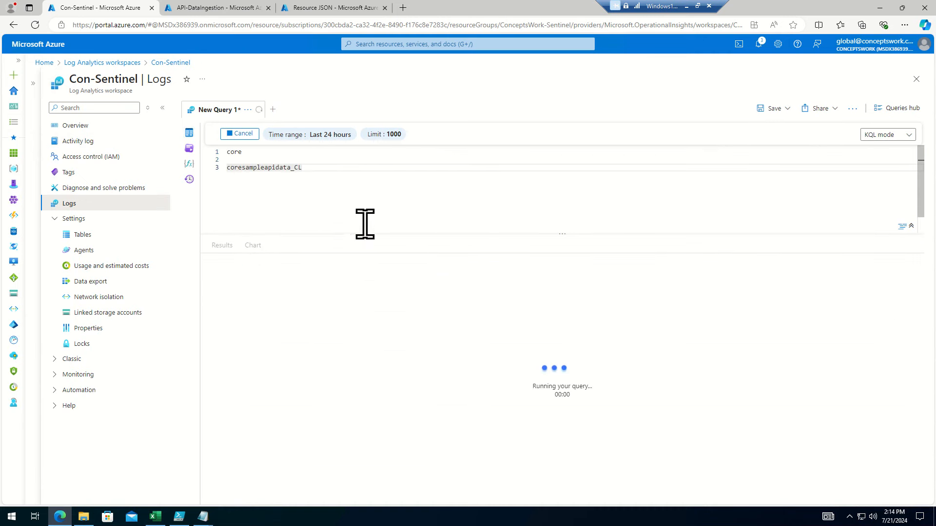
{"action": "left_click_drag", "start_coordinate": [262, 157], "coordinate": [157, 150]}
{"action": "key", "text": "BackSpace"}
{"action": "key", "text": "Delete"}
{"action": "key", "text": "Delete"}
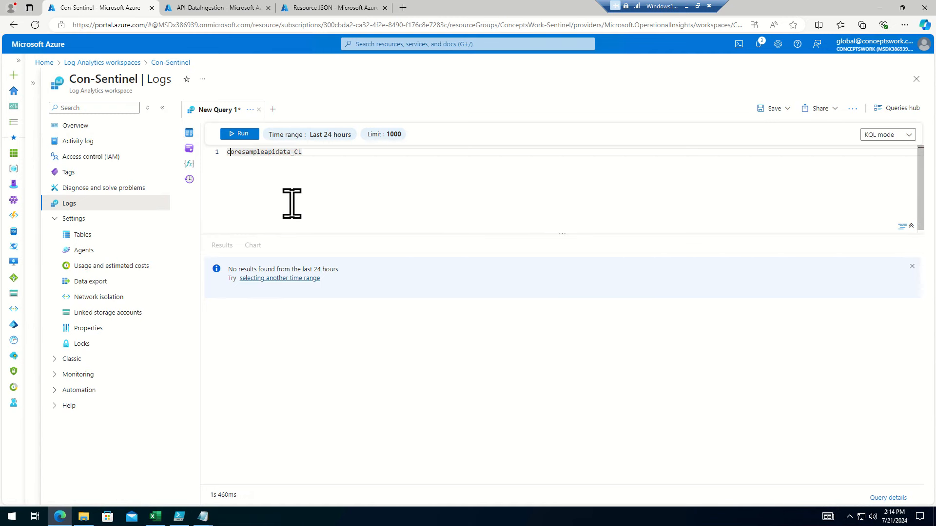
Switch back to Postman and send the same ingestion request three more times.
{"action": "key", "text": "alt+Tab"}
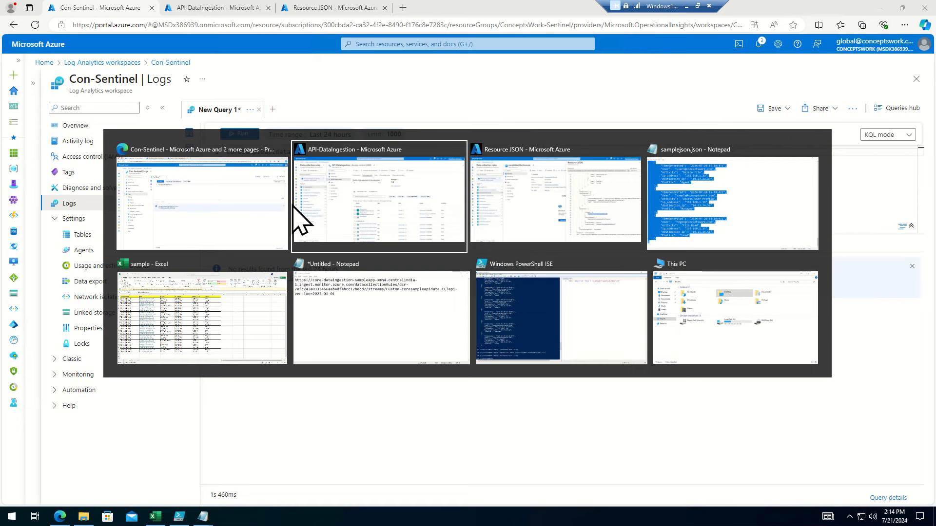
{"action": "key", "text": "Escape"}
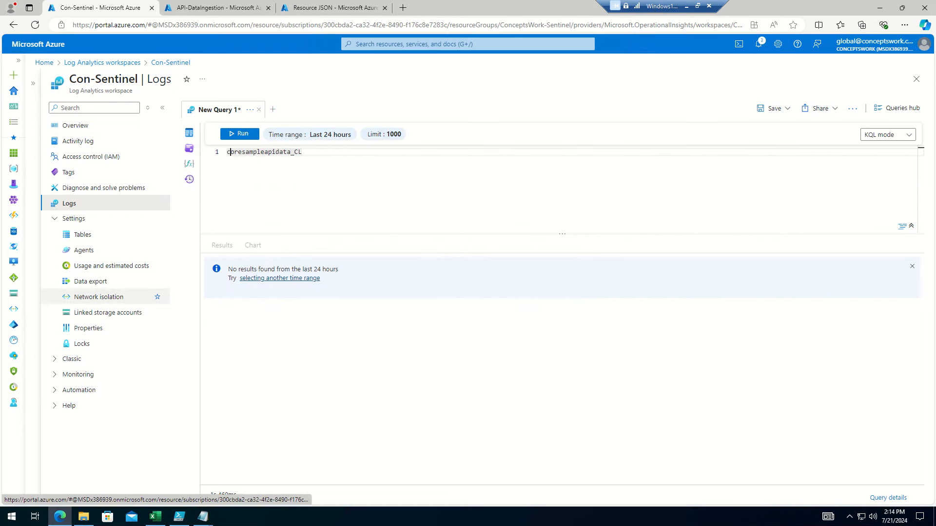
{"action": "key", "text": "alt+Tab"}
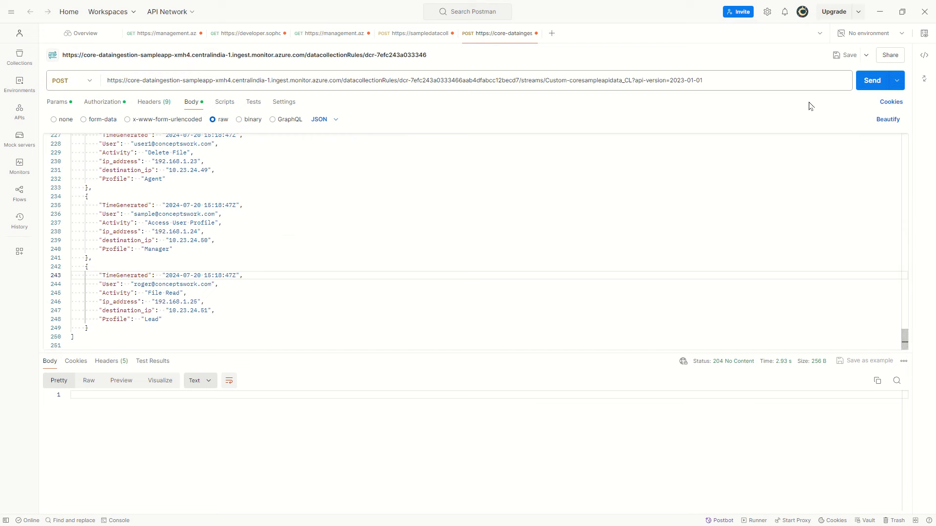
{"action": "left_click", "coordinate": [866, 83]}
{"action": "left_click", "coordinate": [866, 83]}
{"action": "left_click", "coordinate": [867, 83]}
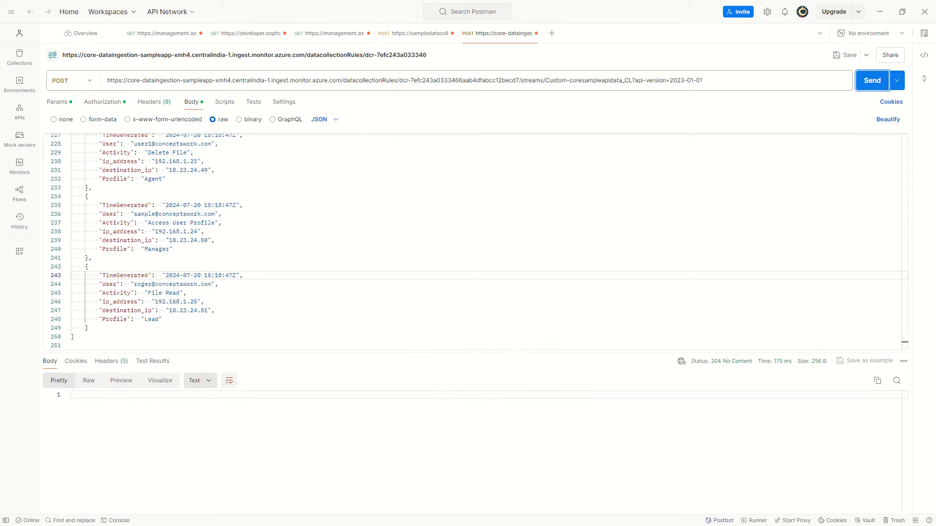
Return to the Azure portal, rerun the coresampleapidata_CL query and collapse the workspace's navigation menu.
{"action": "key", "text": "alt+Tab"}
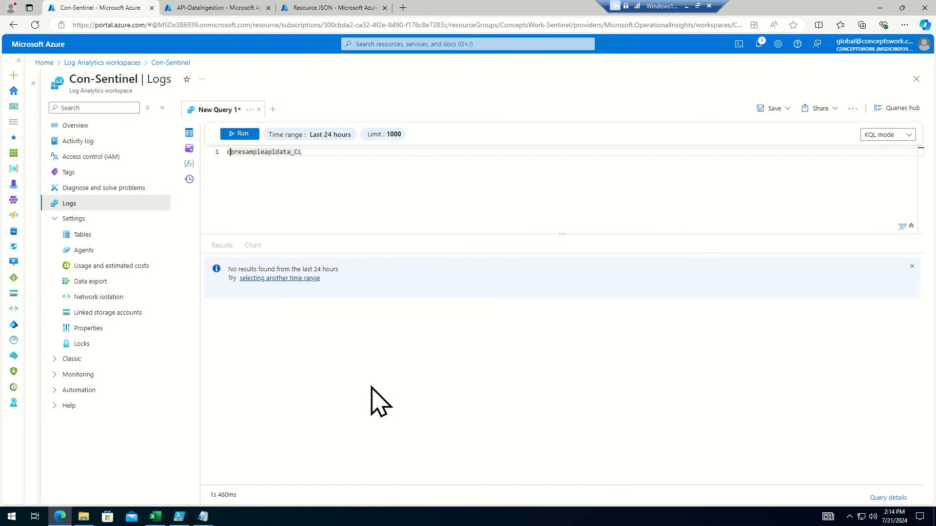
{"action": "left_click", "coordinate": [238, 134]}
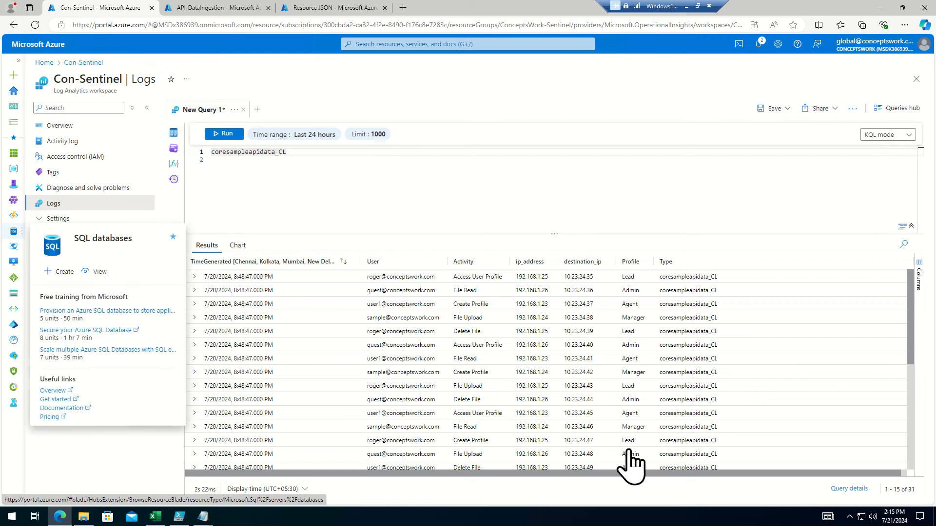
{"action": "left_click", "coordinate": [147, 108]}
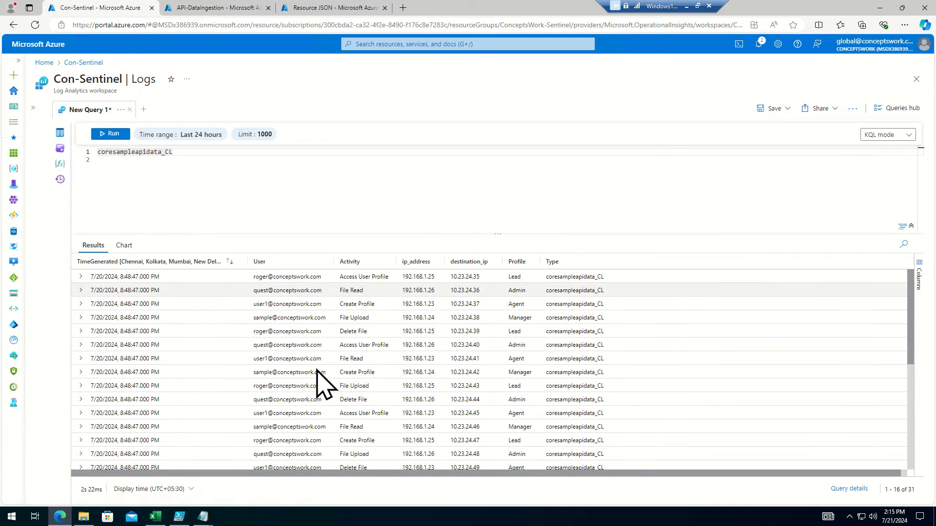